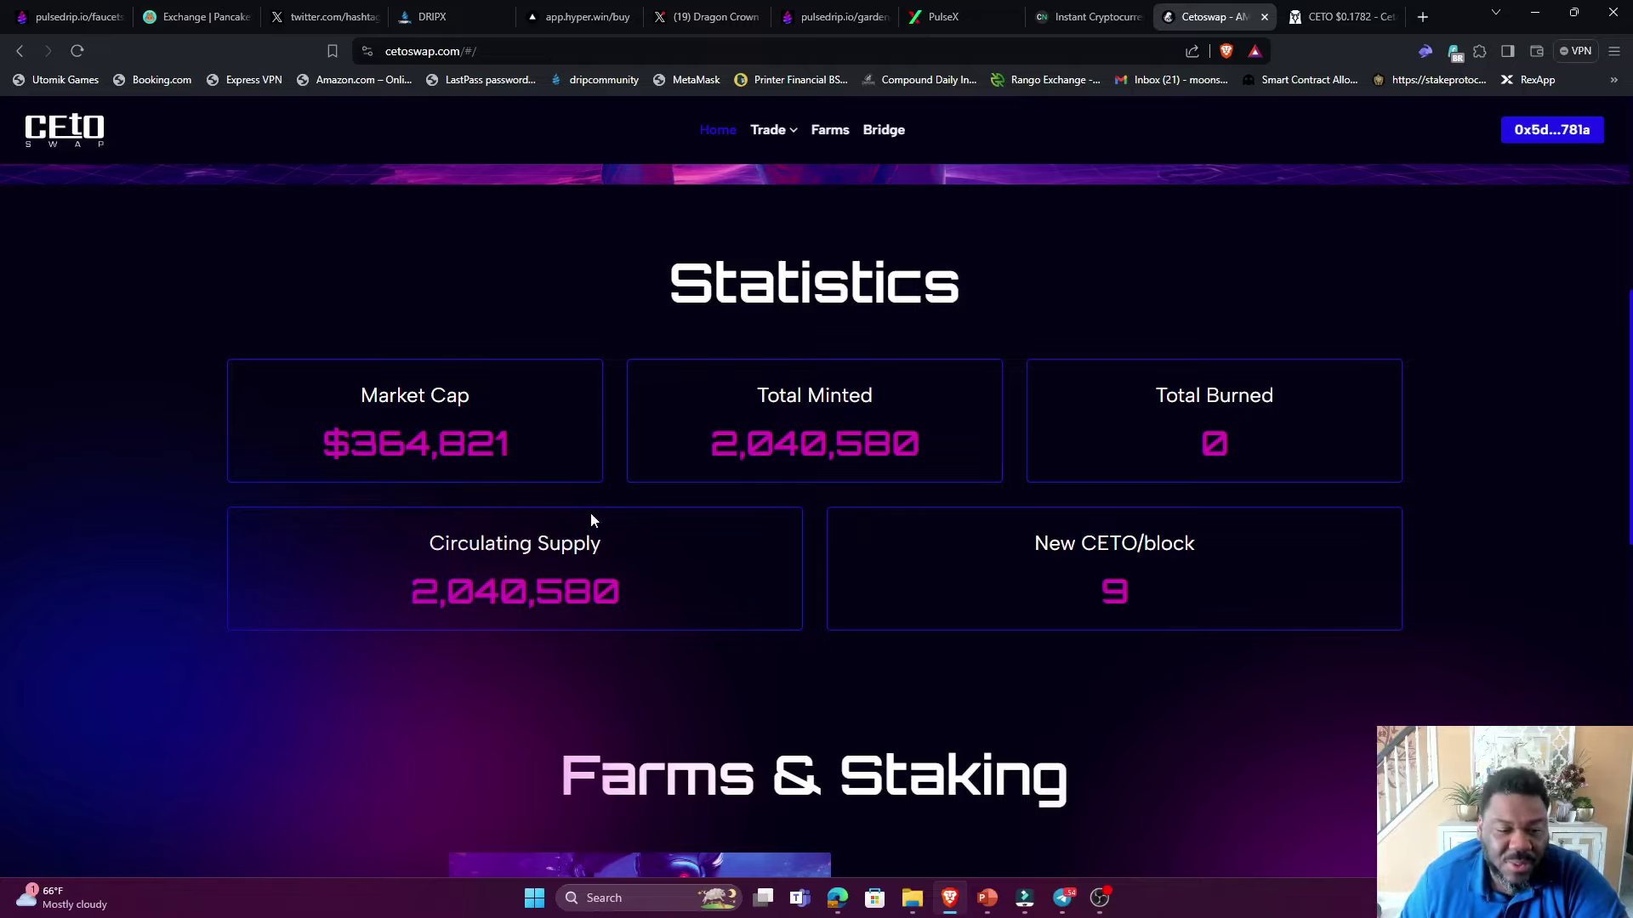
- Review the Cetoswap home page's token statistics, Farms & Staking balances and TVL figure
{"action": "scroll", "coordinate": [604, 507], "scroll_direction": "down", "scroll_amount": 4}
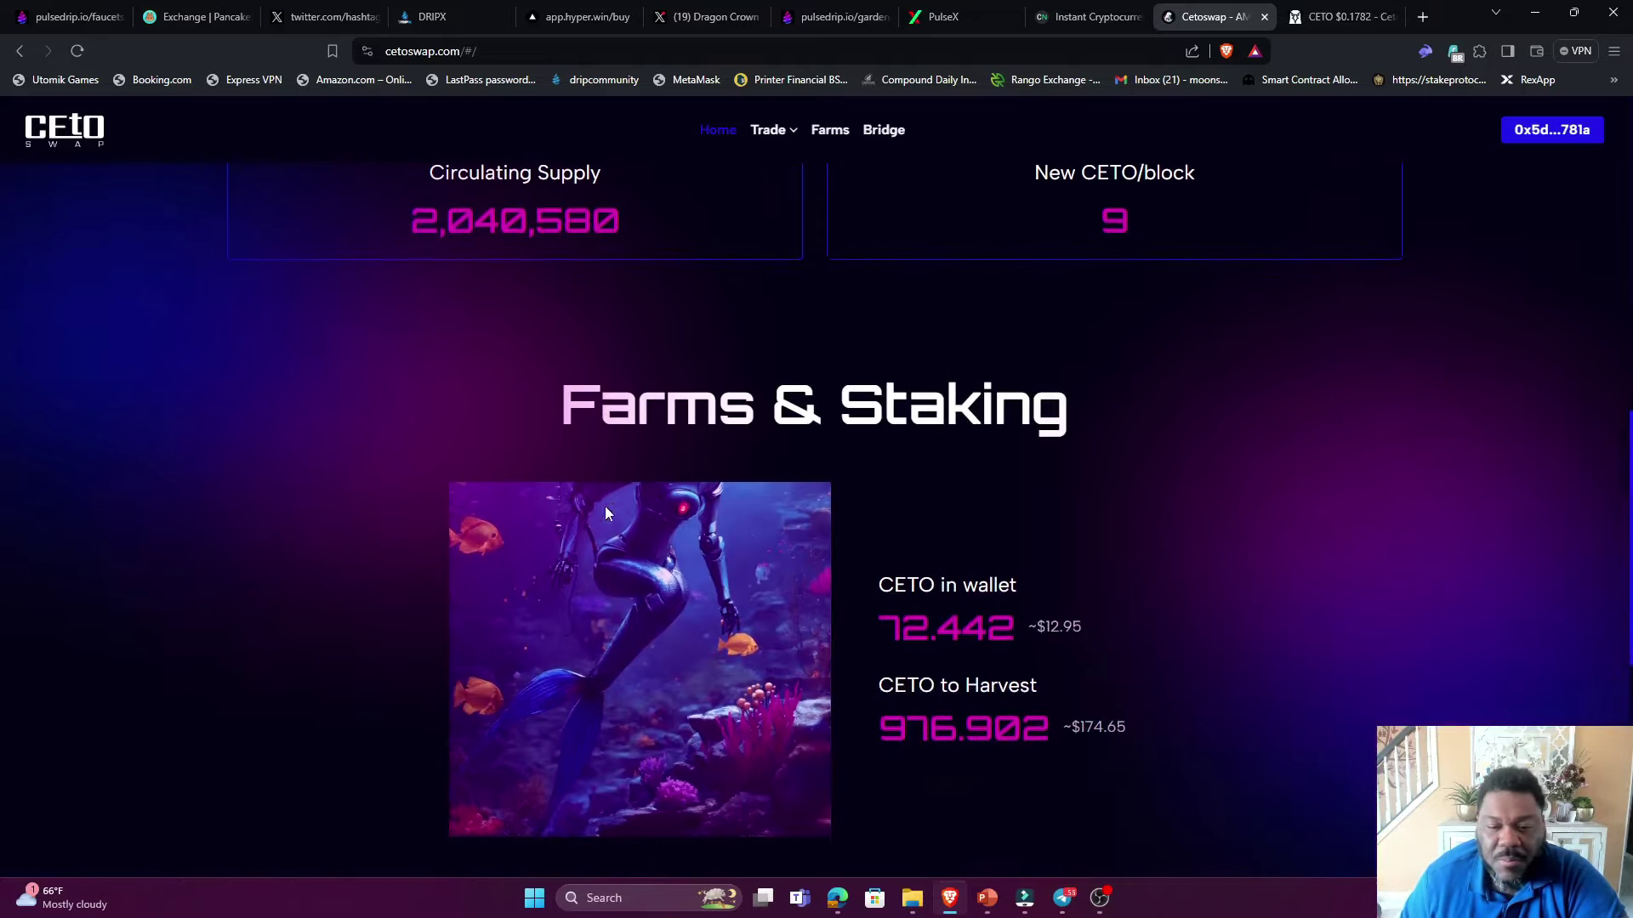
{"action": "scroll", "coordinate": [605, 513], "scroll_direction": "down", "scroll_amount": 7}
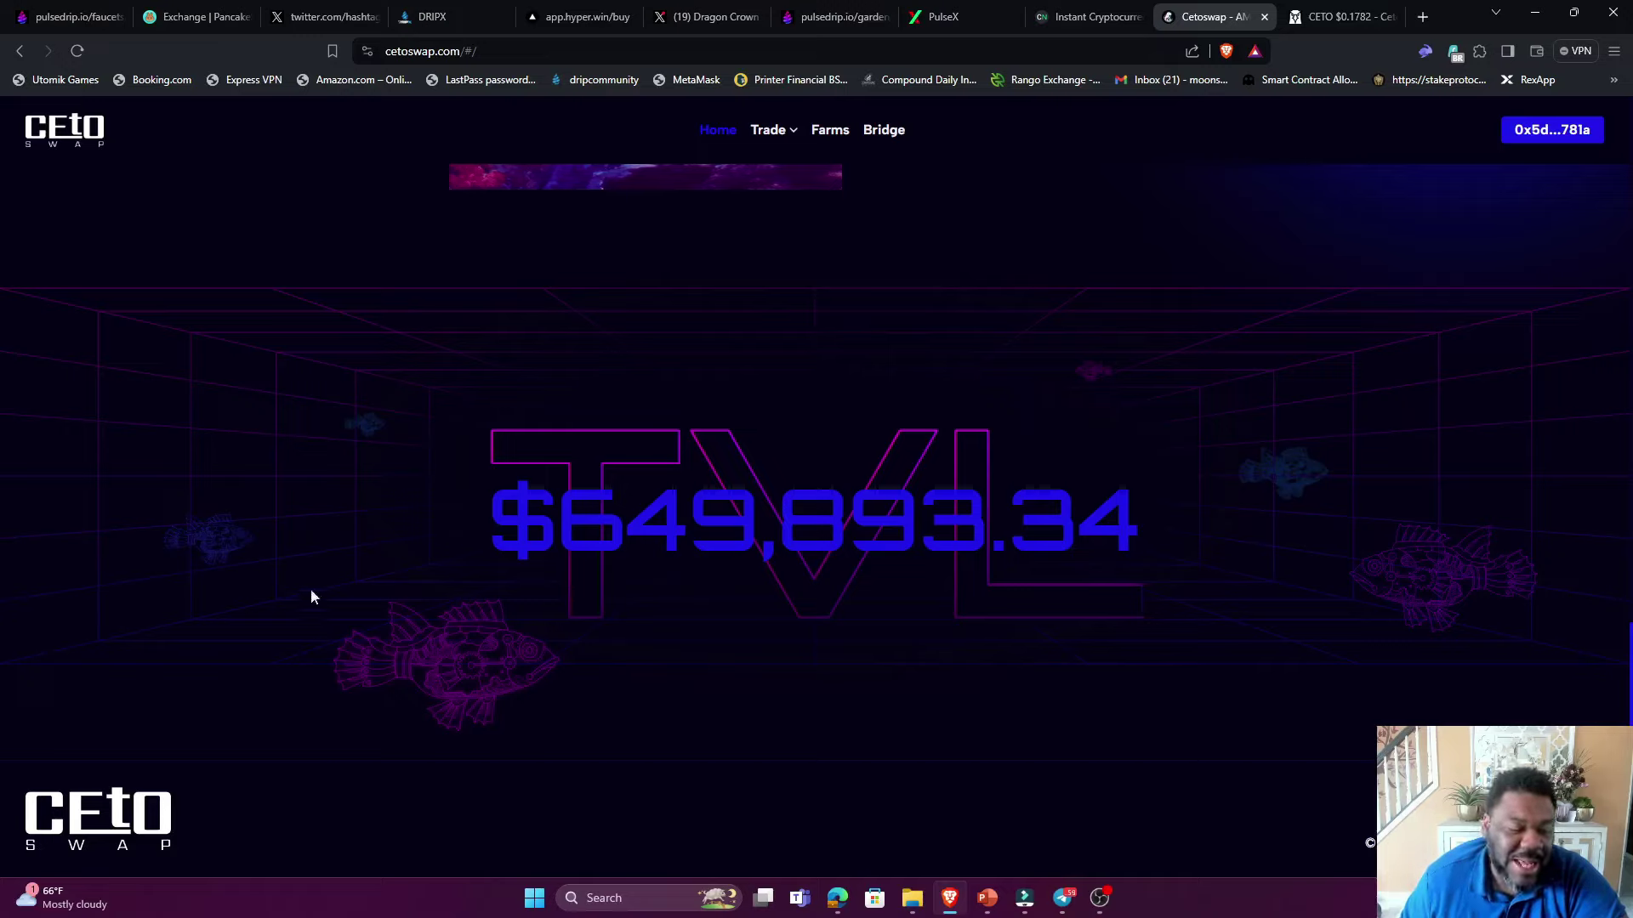
{"action": "scroll", "coordinate": [403, 472], "scroll_direction": "up", "scroll_amount": 2}
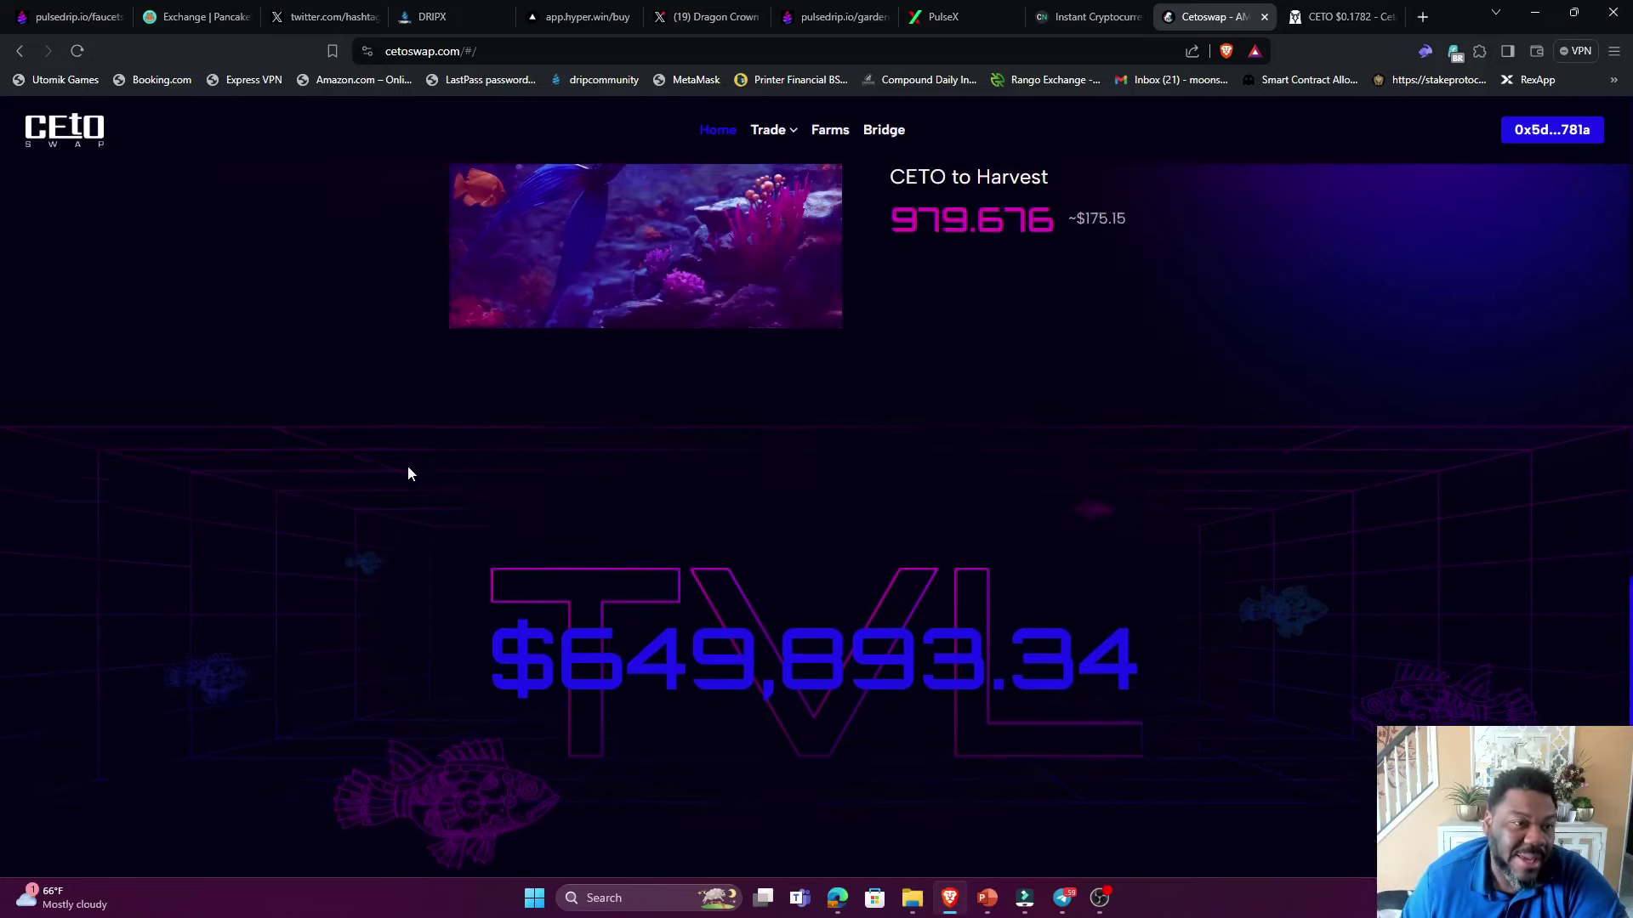
{"action": "scroll", "coordinate": [408, 473], "scroll_direction": "up", "scroll_amount": 10}
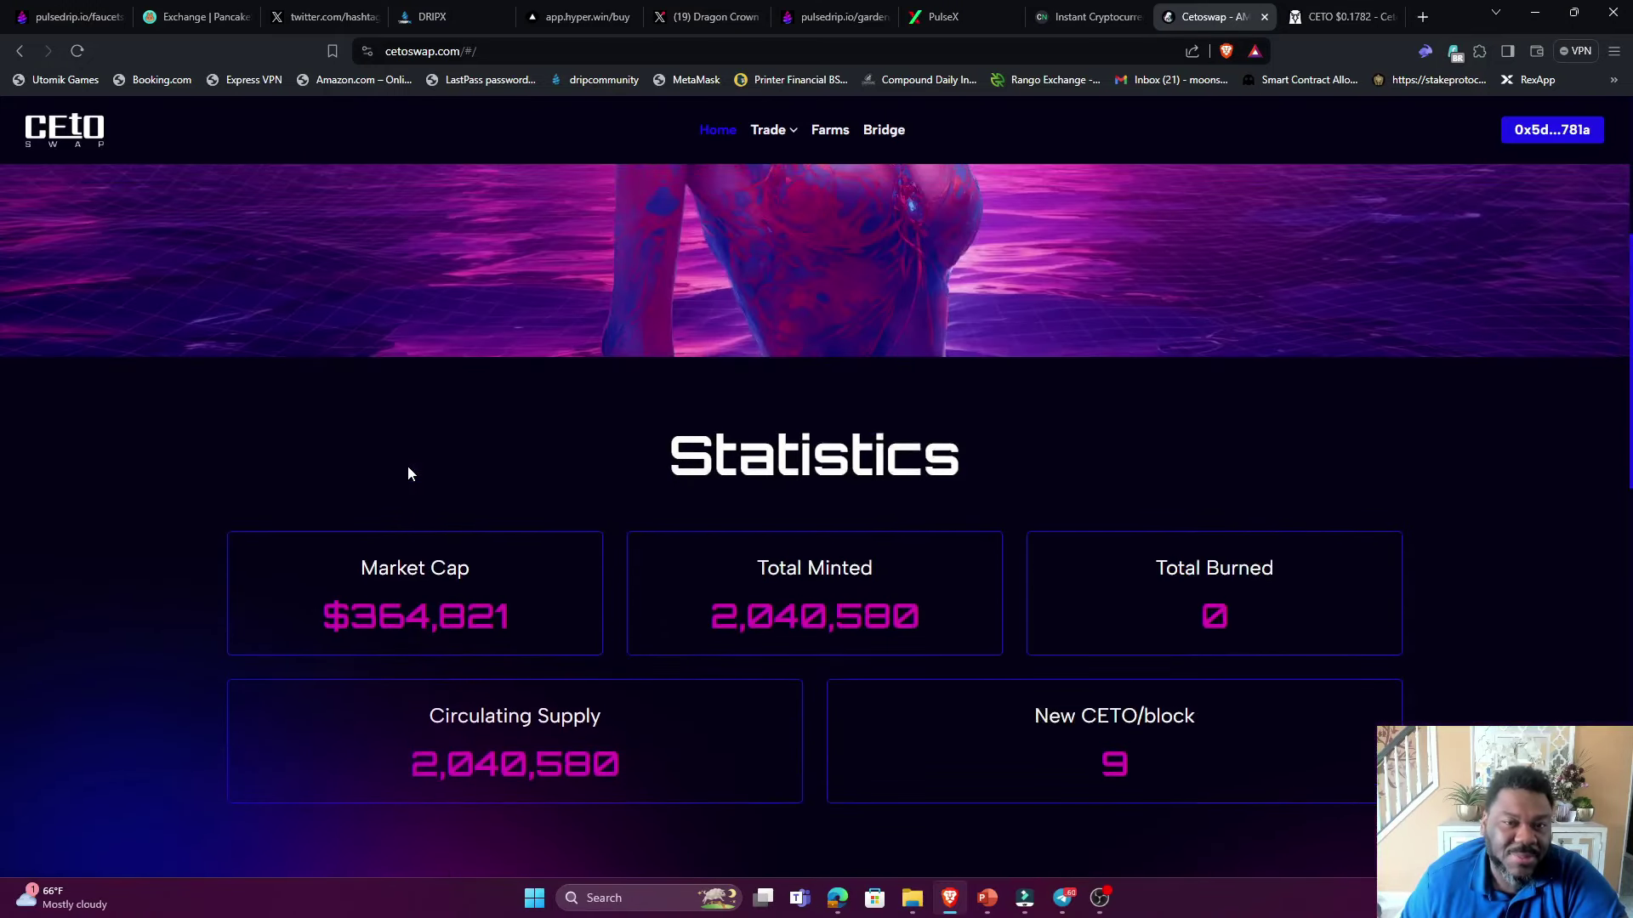
{"action": "scroll", "coordinate": [408, 474], "scroll_direction": "up", "scroll_amount": 4}
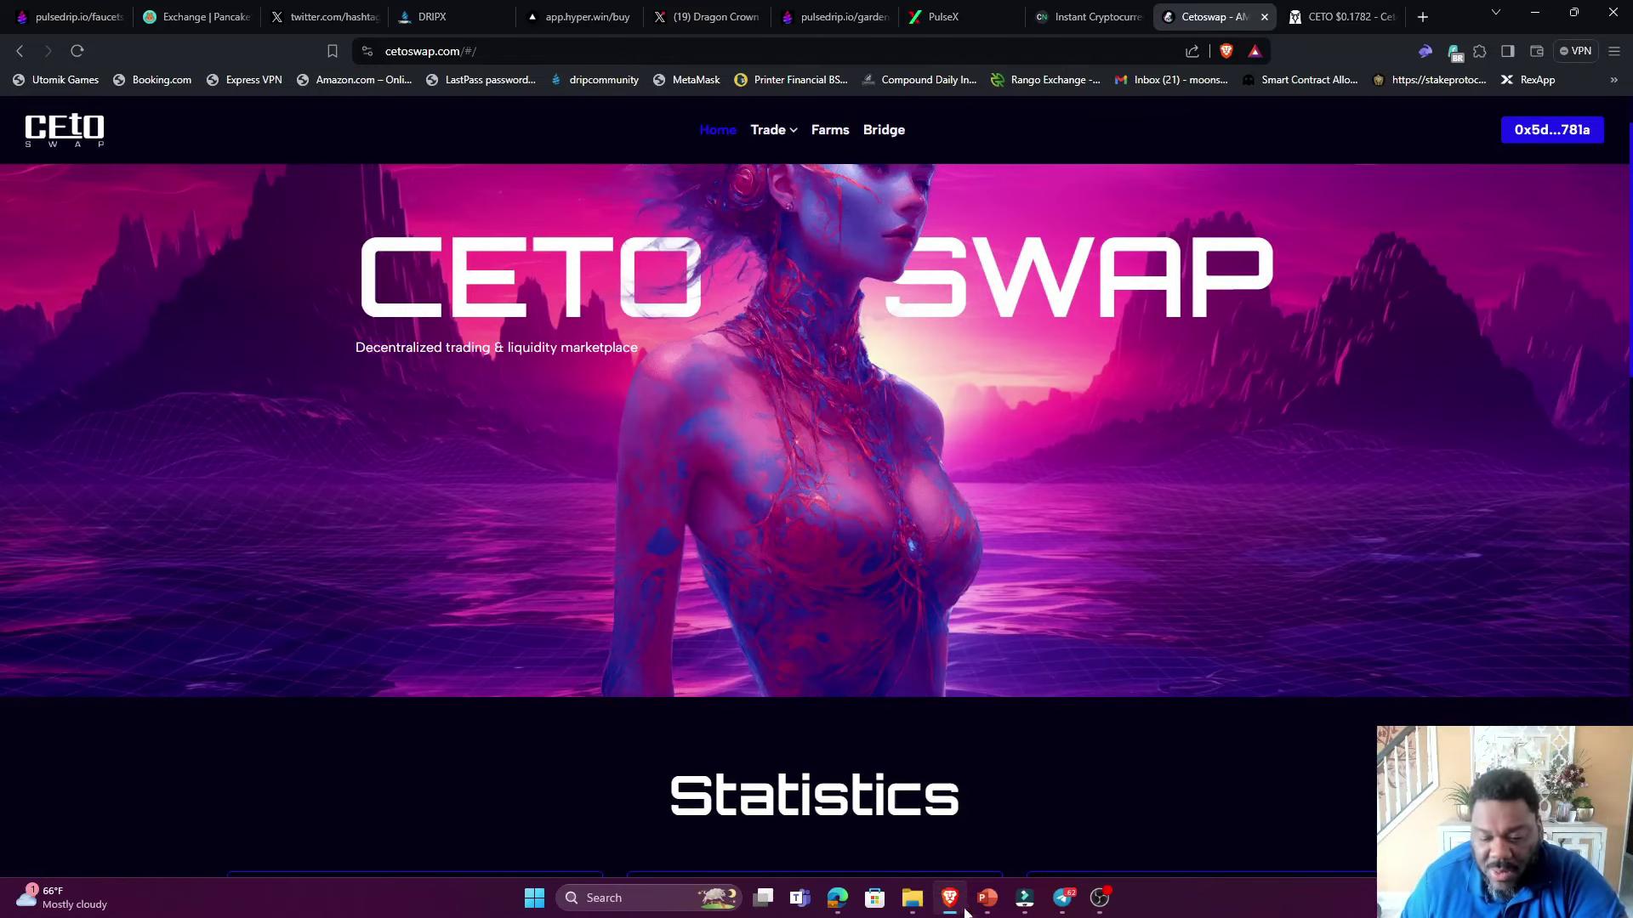
- Switch to the Ceto Swap Discord server and read its official links, airdrop guide and bridge announcements
{"action": "left_click", "coordinate": [837, 898]}
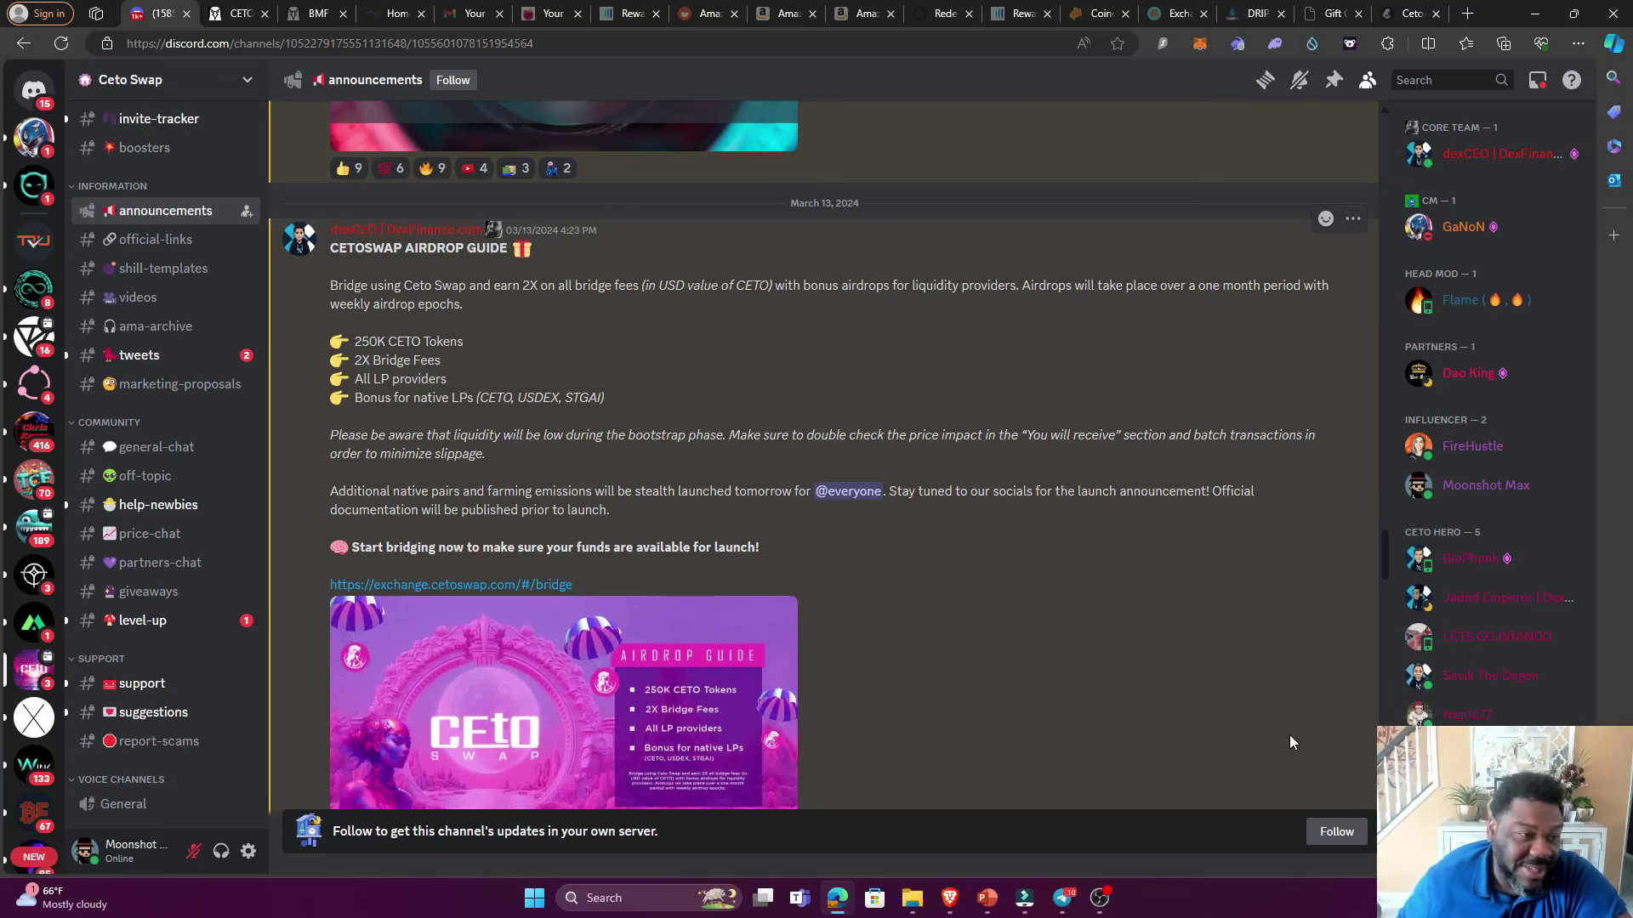
{"action": "left_click", "coordinate": [168, 242]}
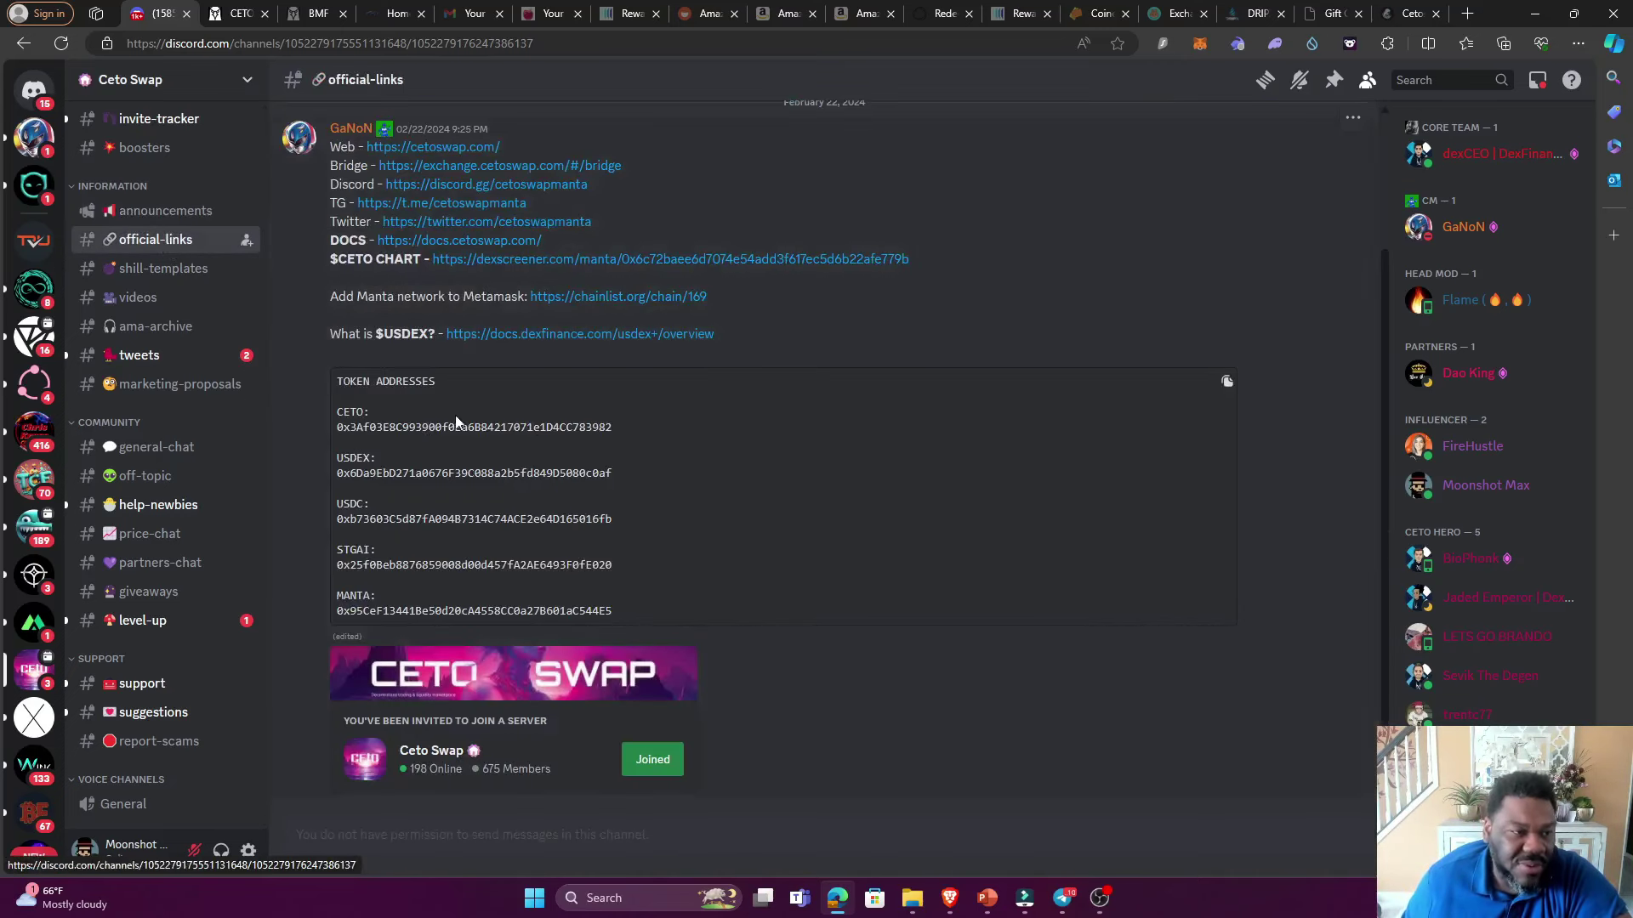
{"action": "left_click", "coordinate": [165, 213]}
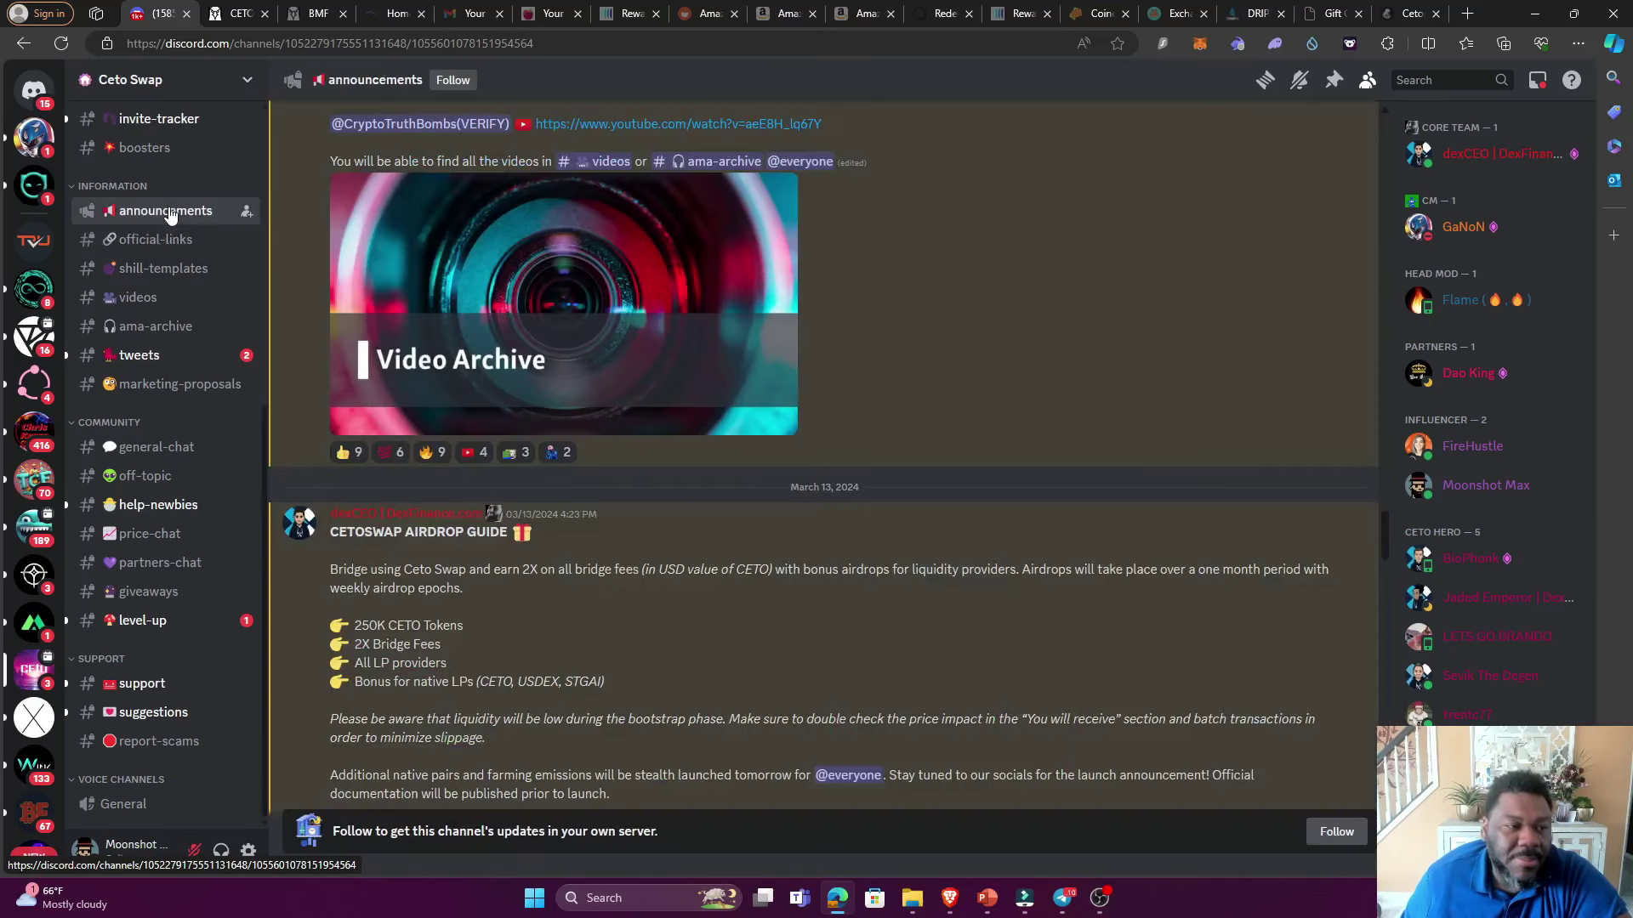
{"action": "scroll", "coordinate": [523, 496], "scroll_direction": "down", "scroll_amount": 2}
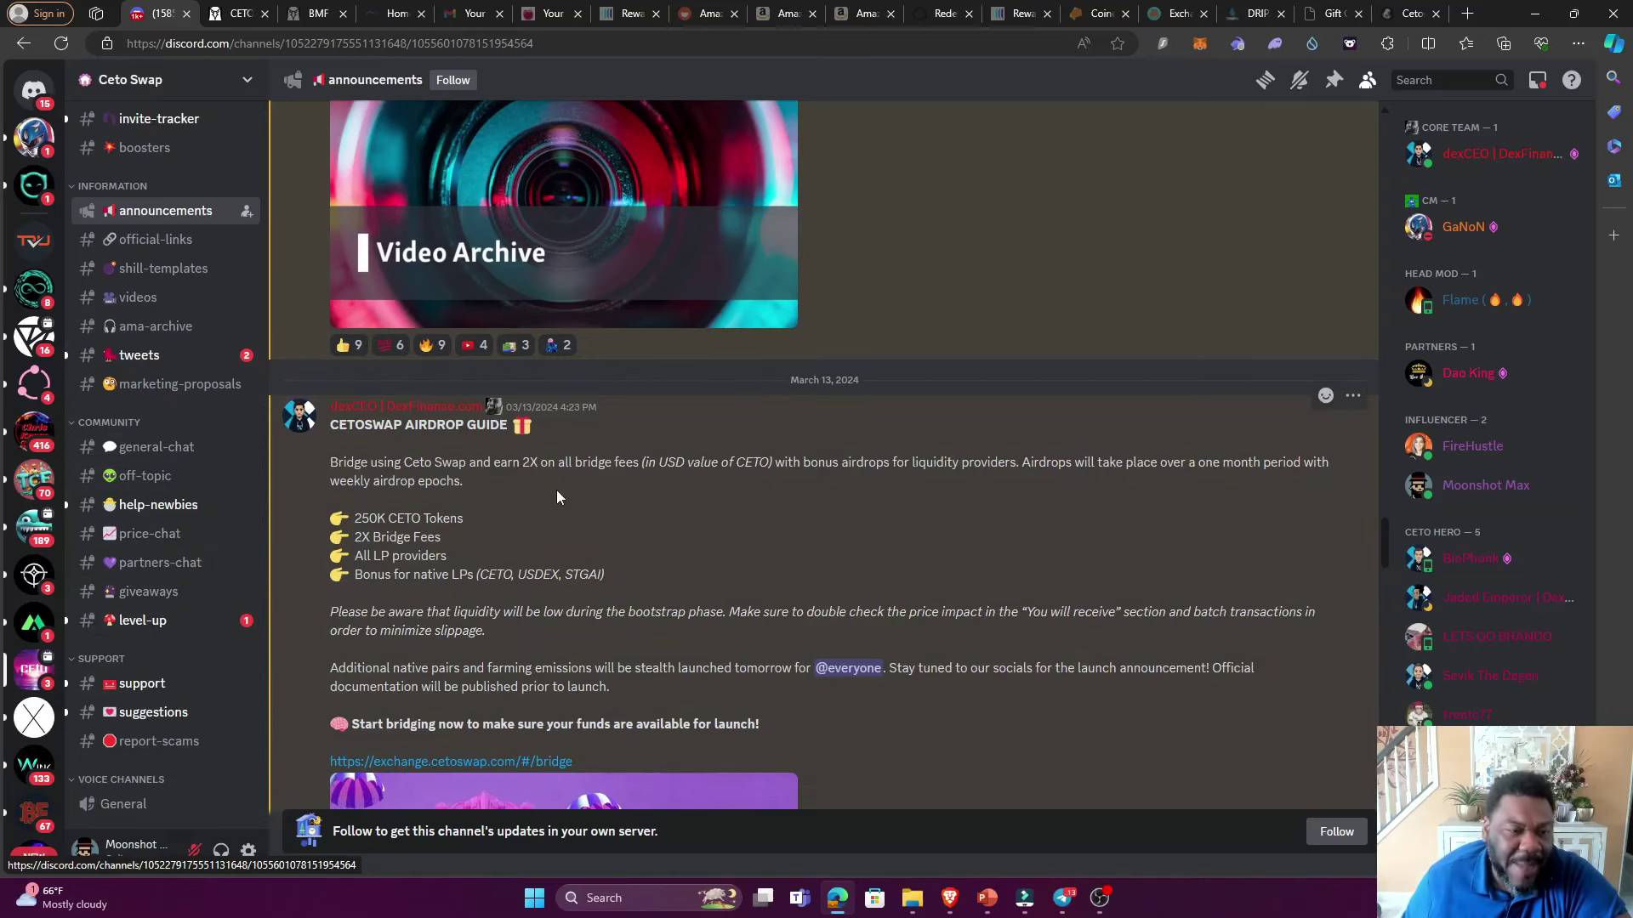
{"action": "scroll", "coordinate": [557, 490], "scroll_direction": "down", "scroll_amount": 4}
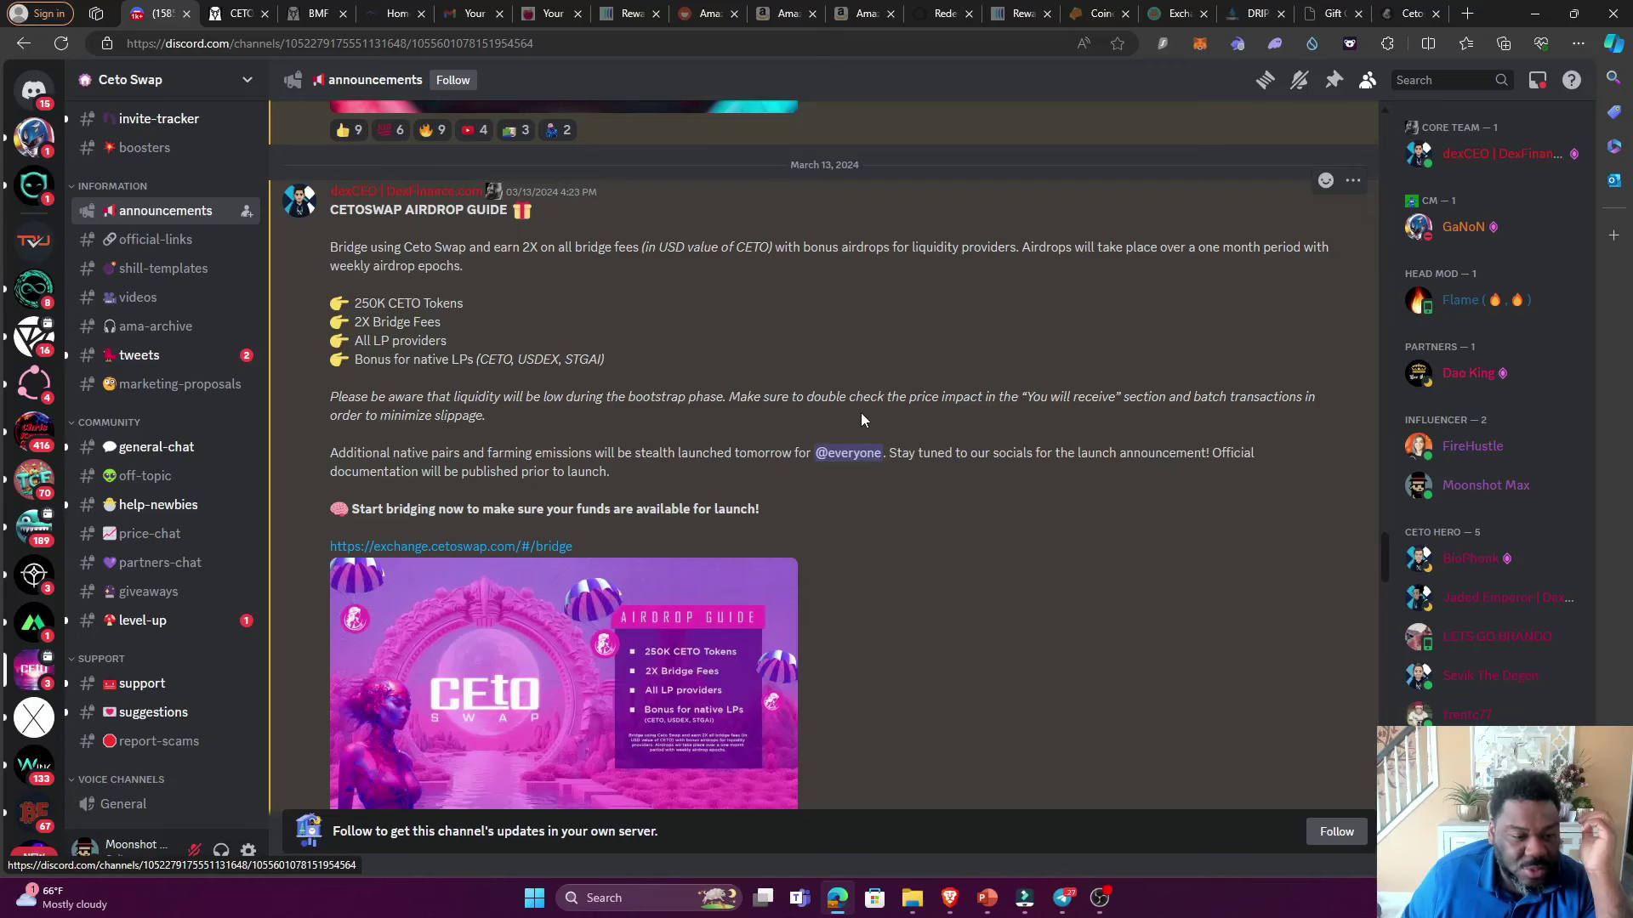
{"action": "scroll", "coordinate": [861, 420], "scroll_direction": "down", "scroll_amount": 6}
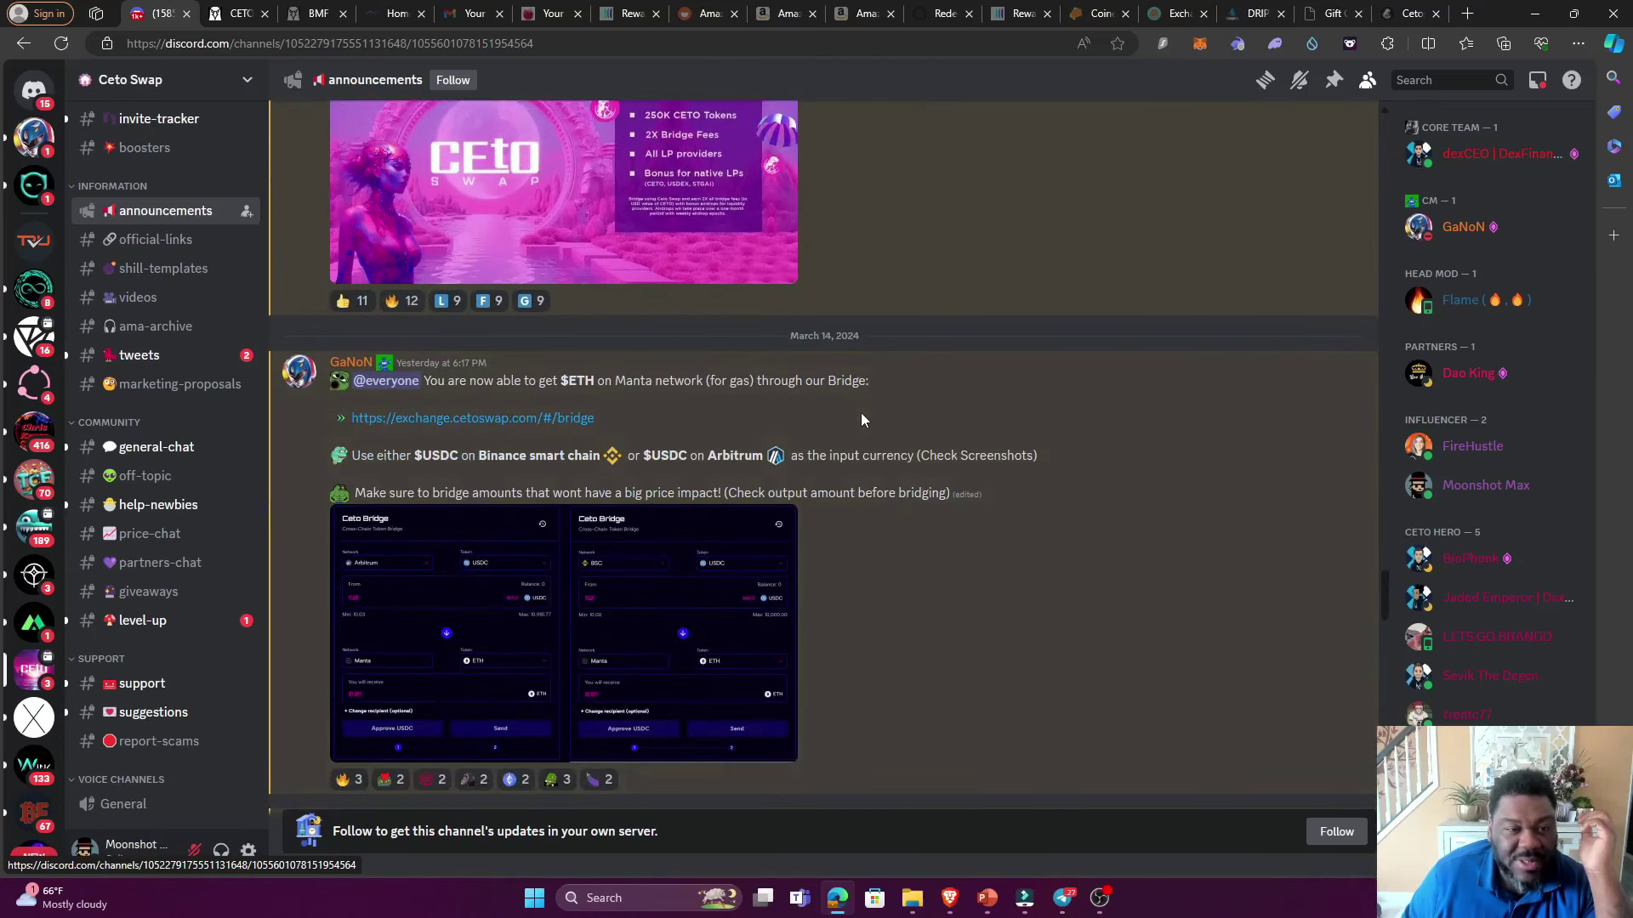
{"action": "scroll", "coordinate": [860, 418], "scroll_direction": "up", "scroll_amount": 4}
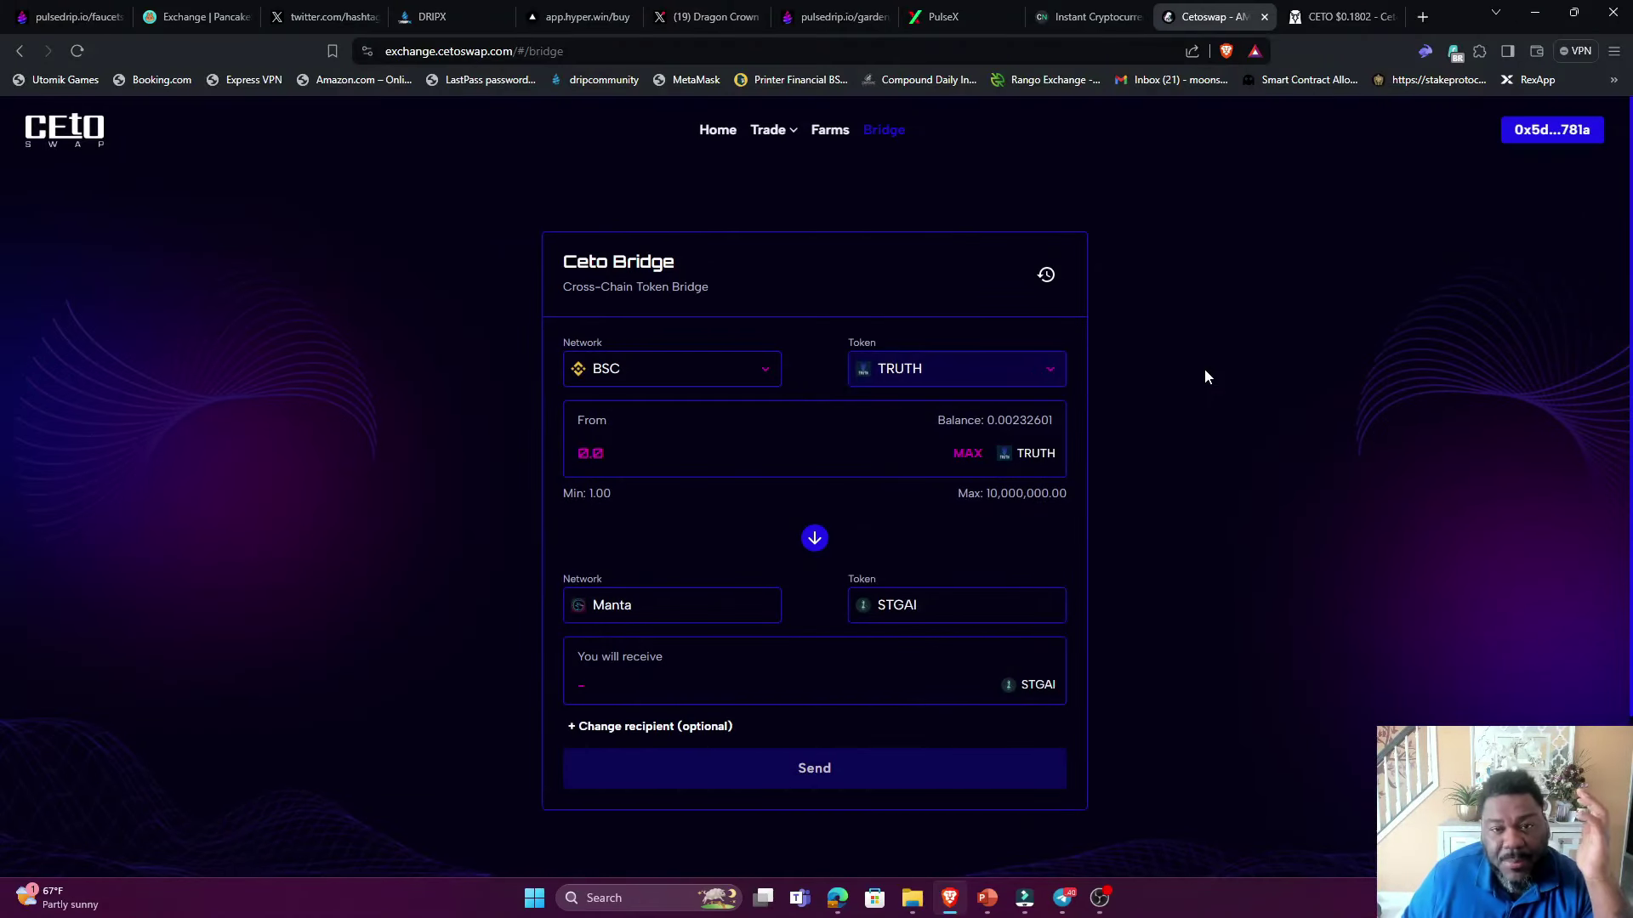
- Set the Ceto Bridge to send USDC from BSC and receive ETH on Manta
{"action": "left_click", "coordinate": [757, 369]}
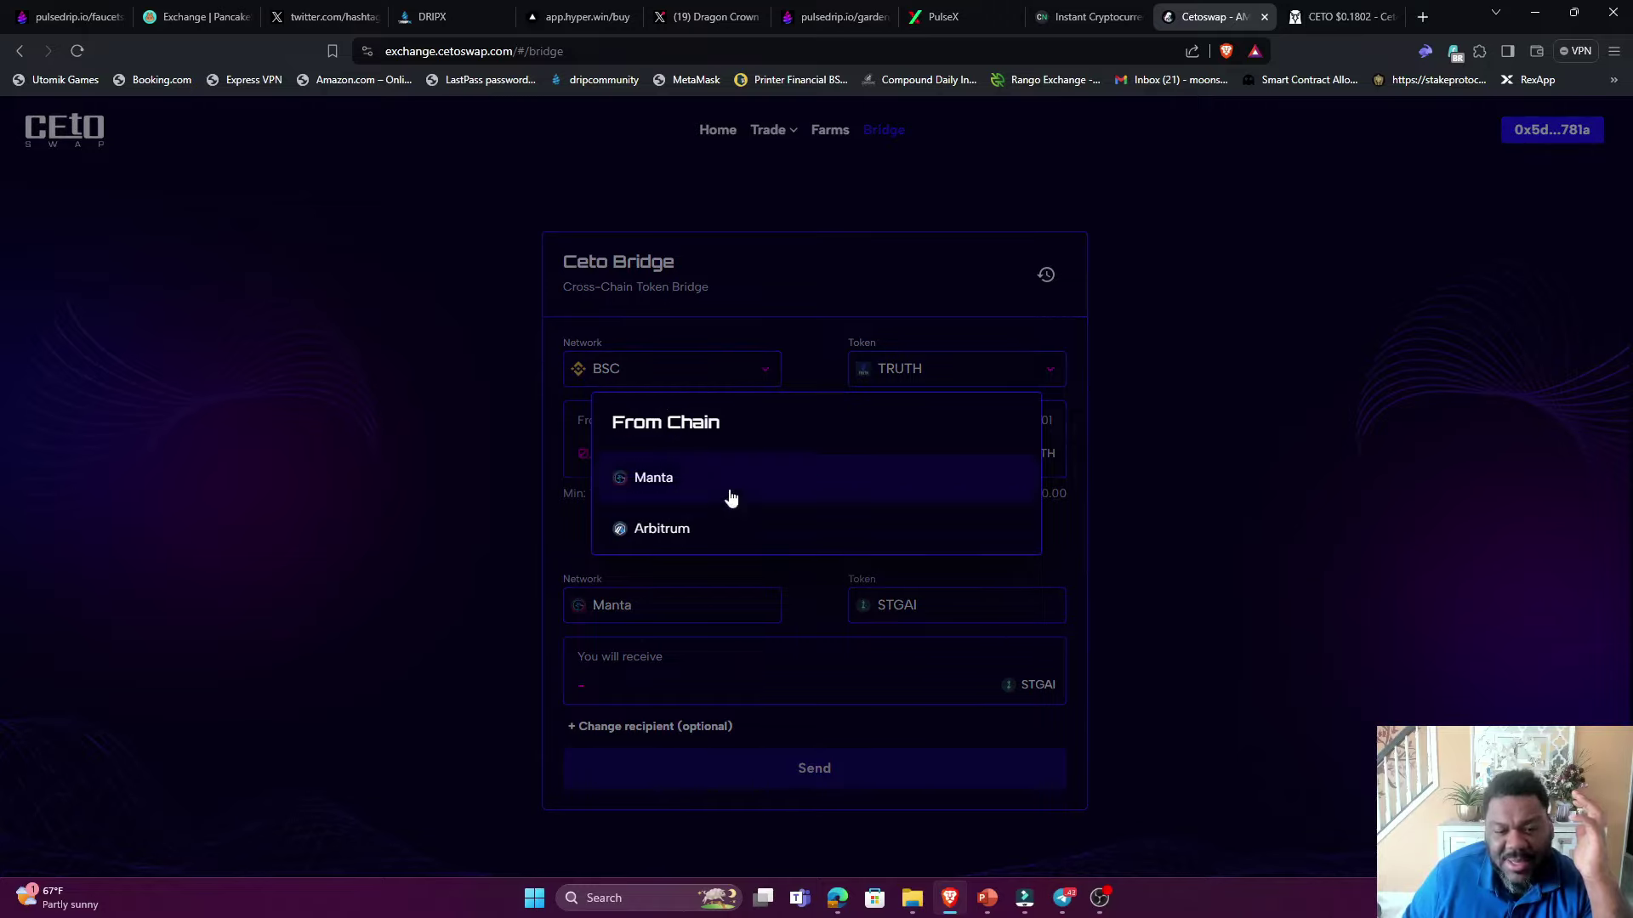
{"action": "left_click", "coordinate": [644, 366]}
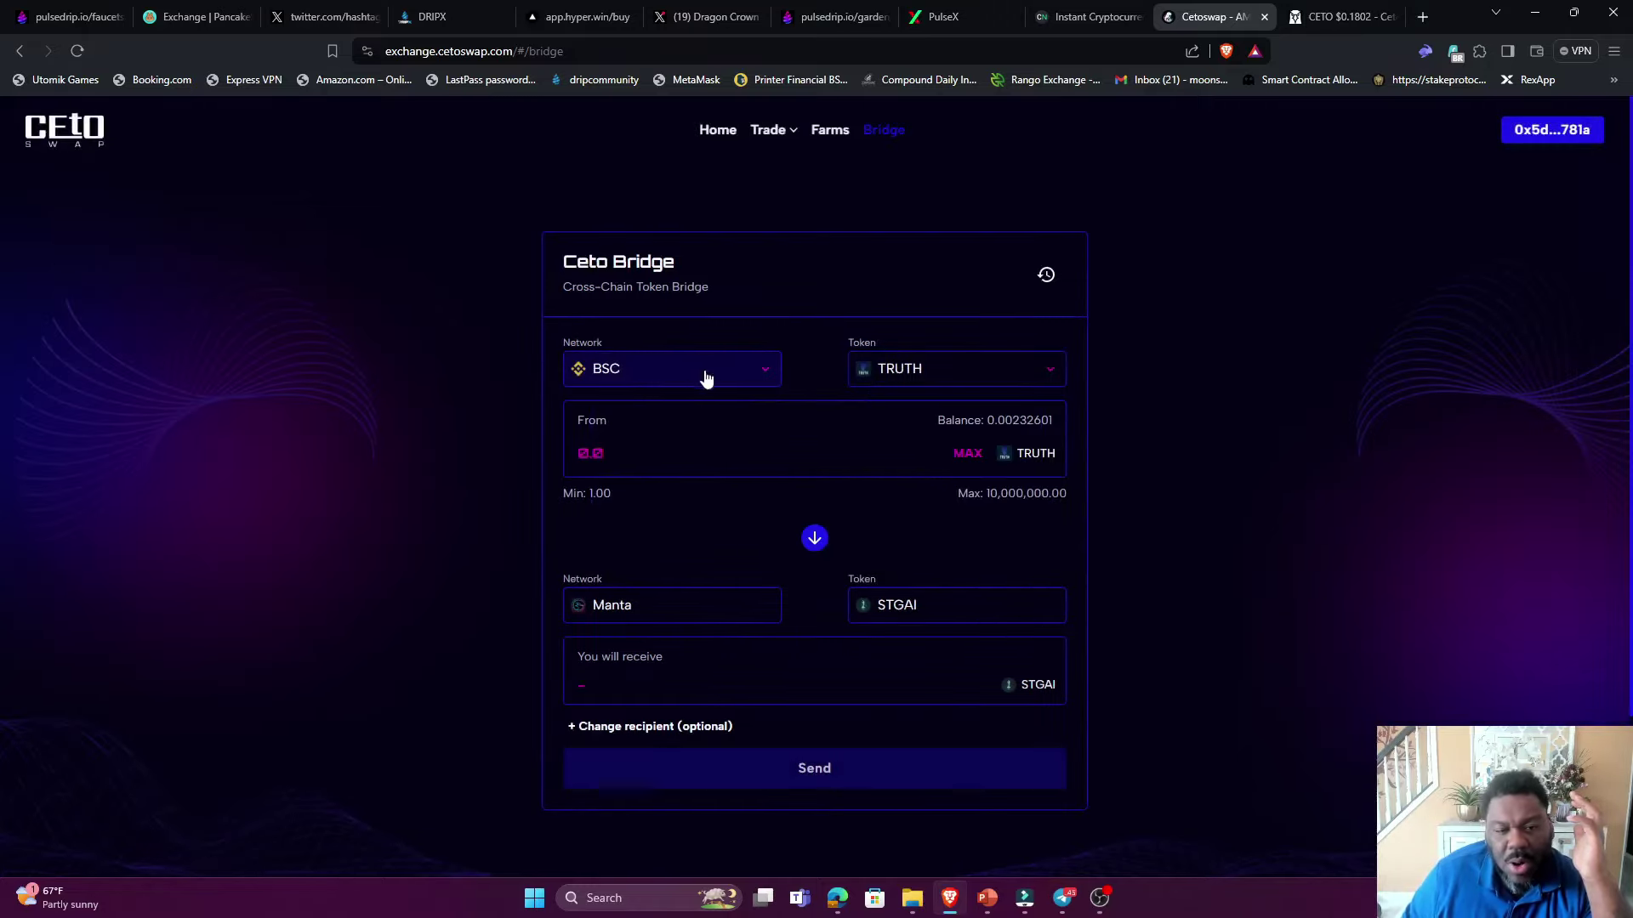
{"action": "left_click", "coordinate": [951, 385]}
{"action": "left_click", "coordinate": [682, 482]}
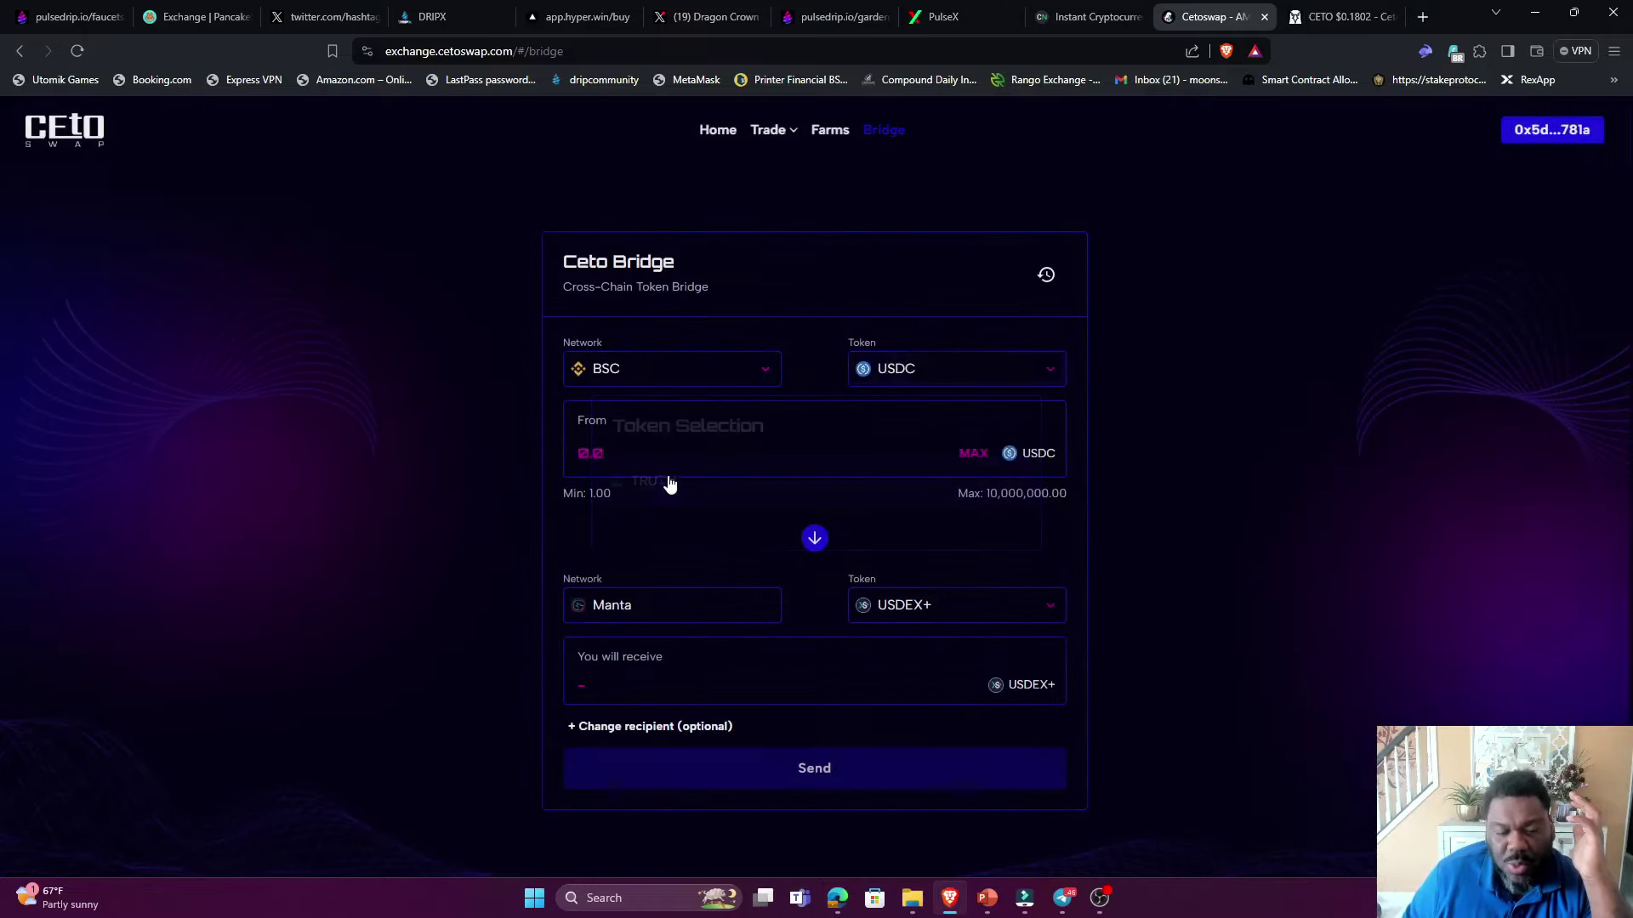
{"action": "scroll", "coordinate": [1043, 464], "scroll_direction": "down", "scroll_amount": 1}
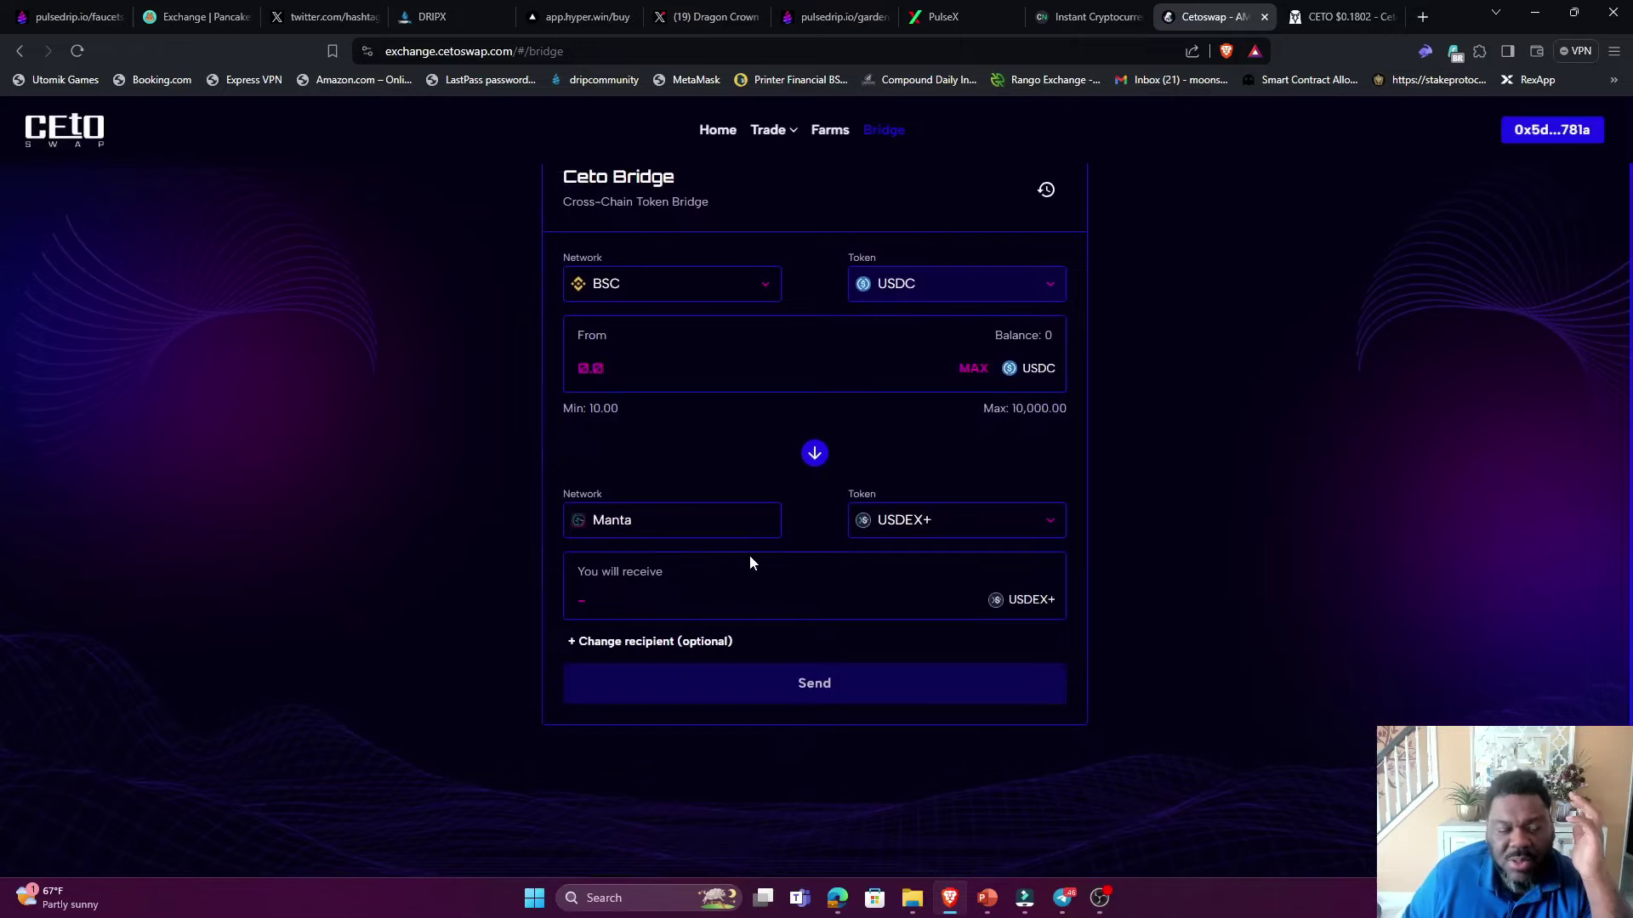
{"action": "left_click", "coordinate": [958, 527]}
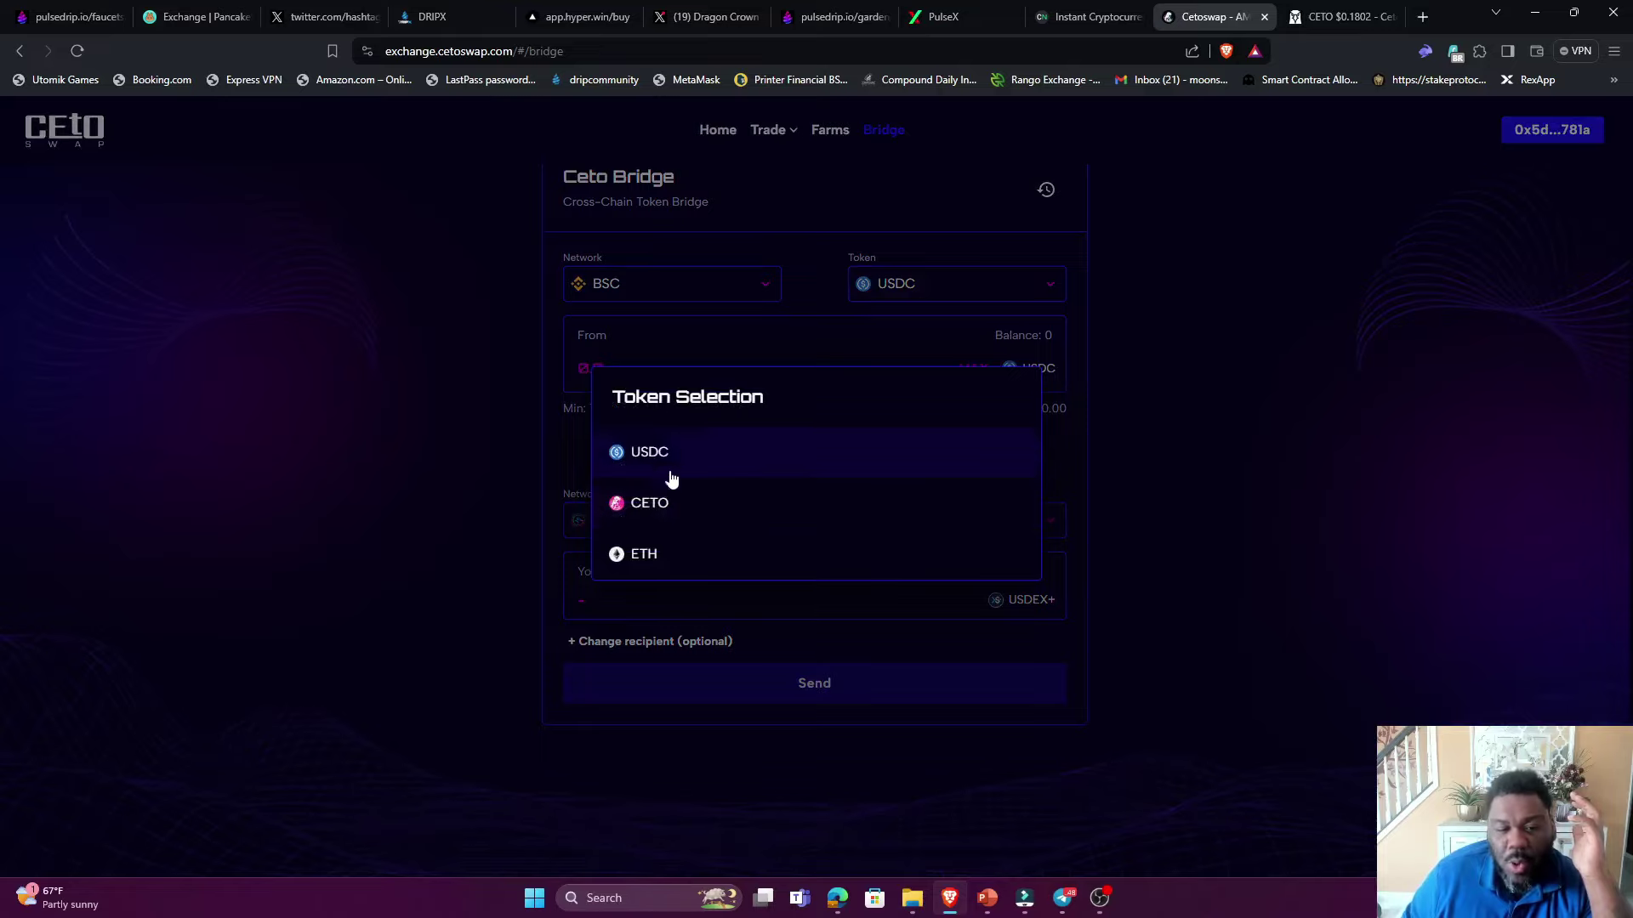
{"action": "left_click", "coordinate": [644, 554]}
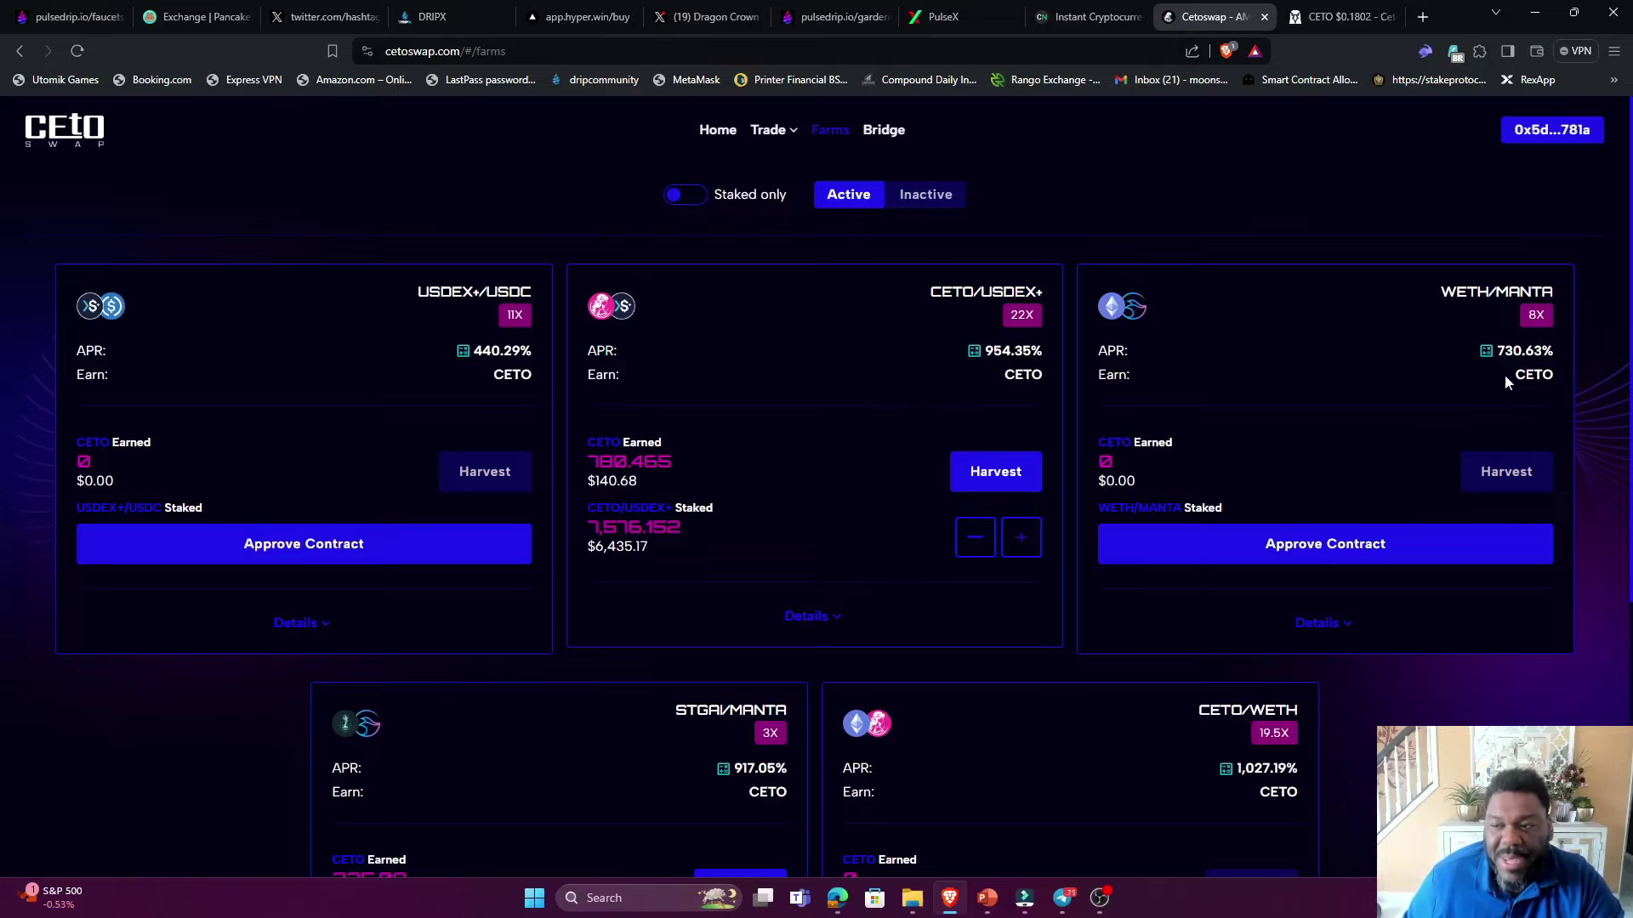
- Compare the APR, multiplier, earned CETO and staked amounts across all active Cetoswap farms
{"action": "scroll", "coordinate": [903, 473], "scroll_direction": "down", "scroll_amount": 5}
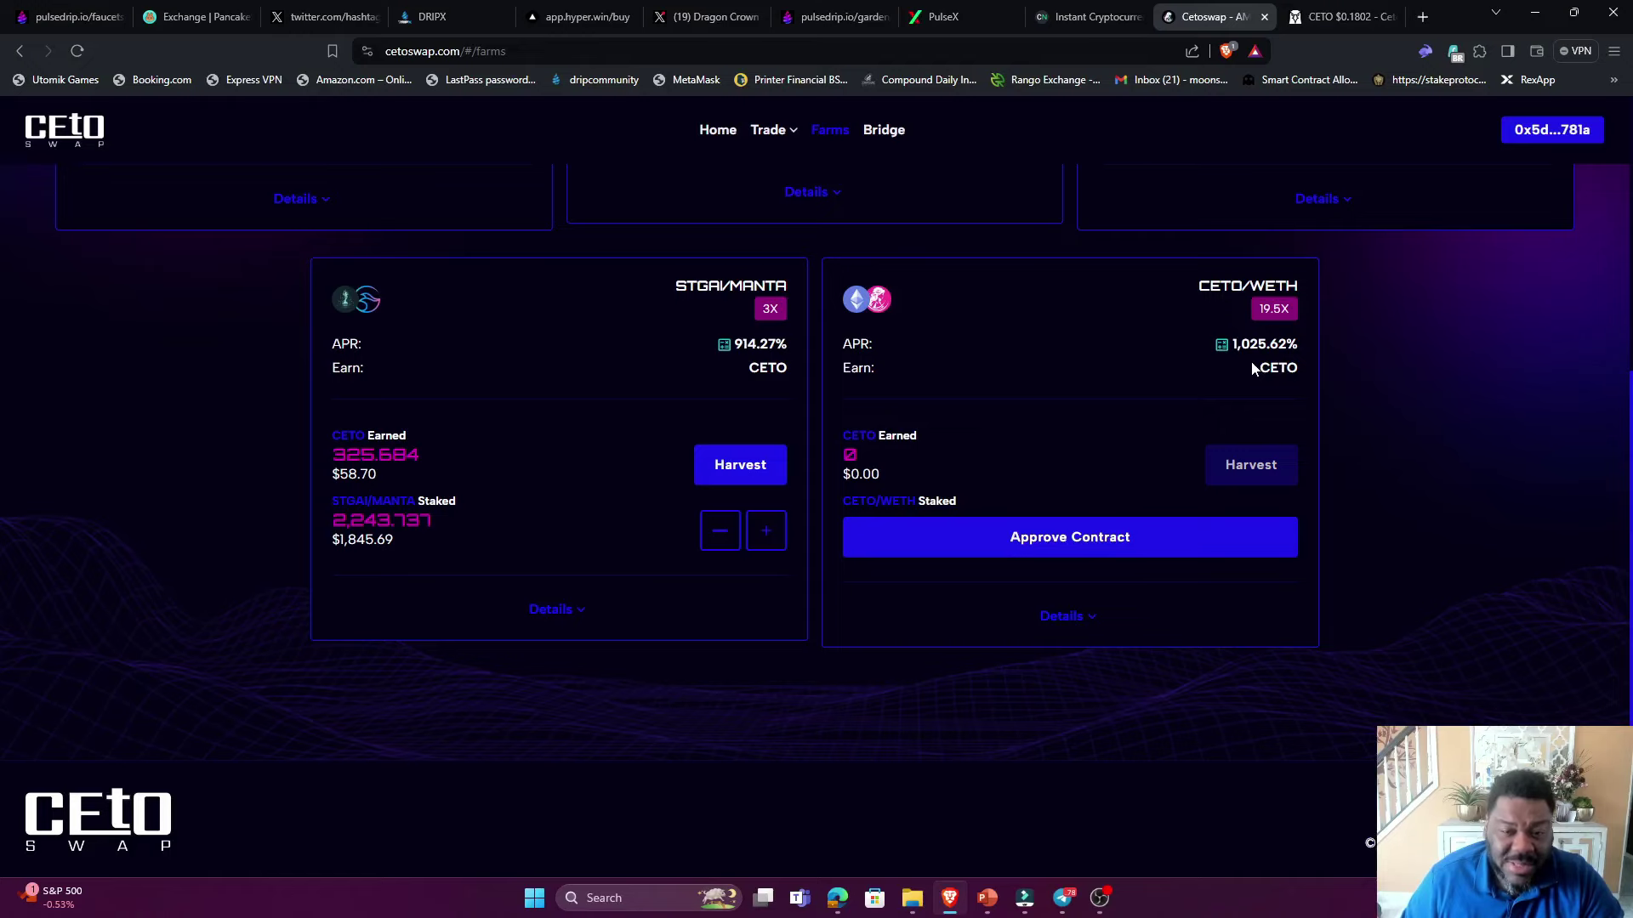
{"action": "scroll", "coordinate": [1252, 368], "scroll_direction": "up", "scroll_amount": 5}
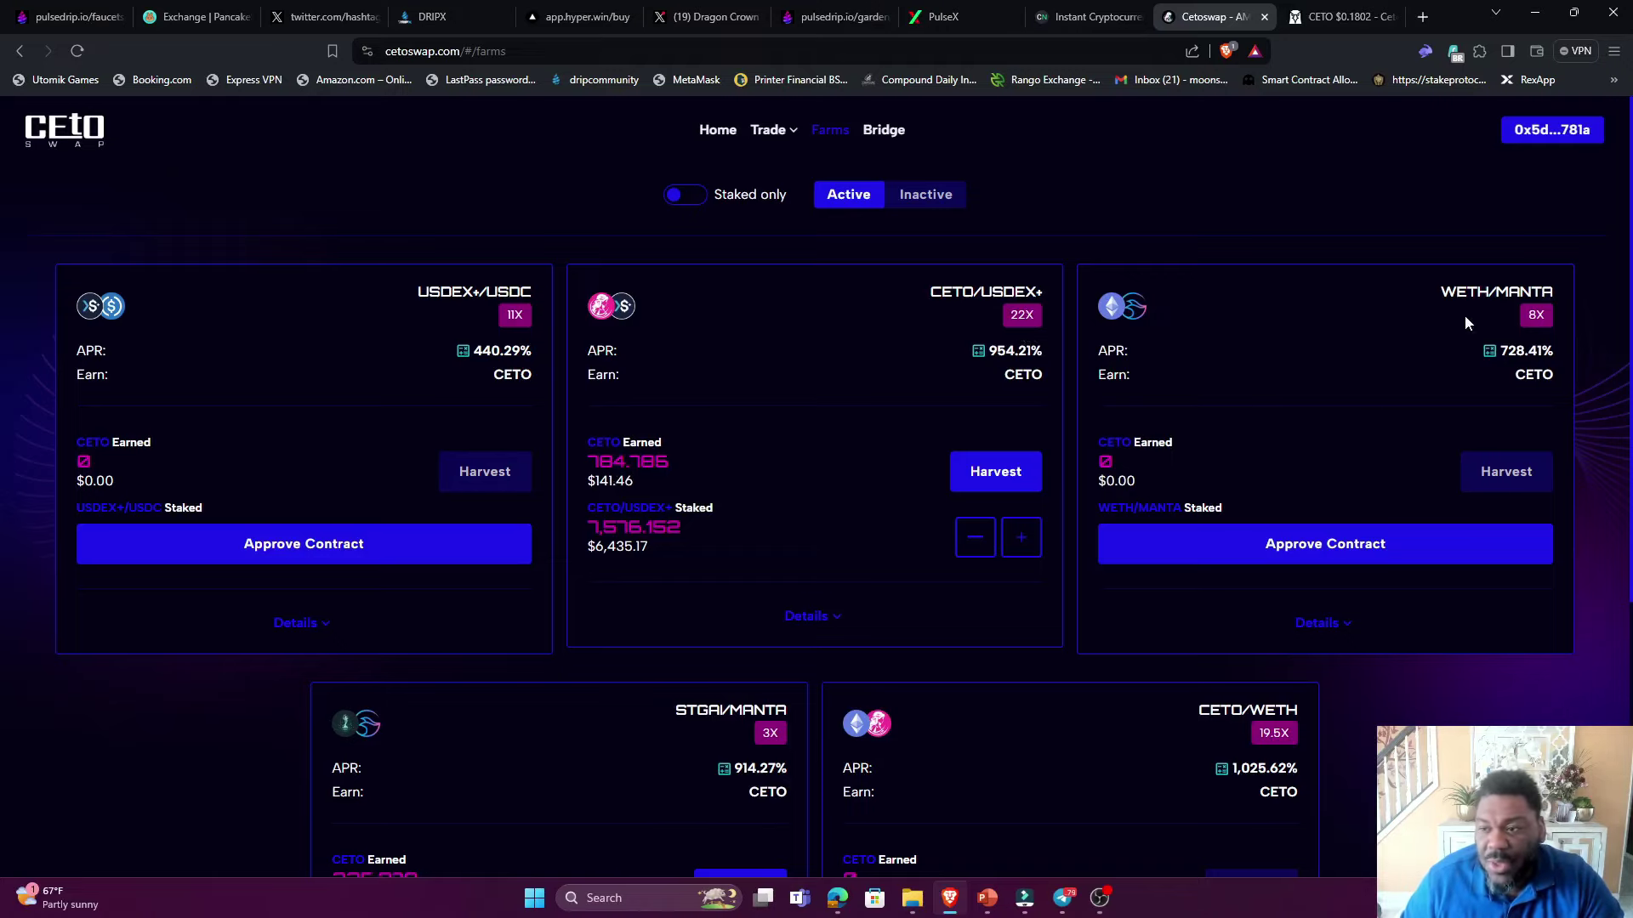
{"action": "scroll", "coordinate": [1429, 357], "scroll_direction": "down", "scroll_amount": 3}
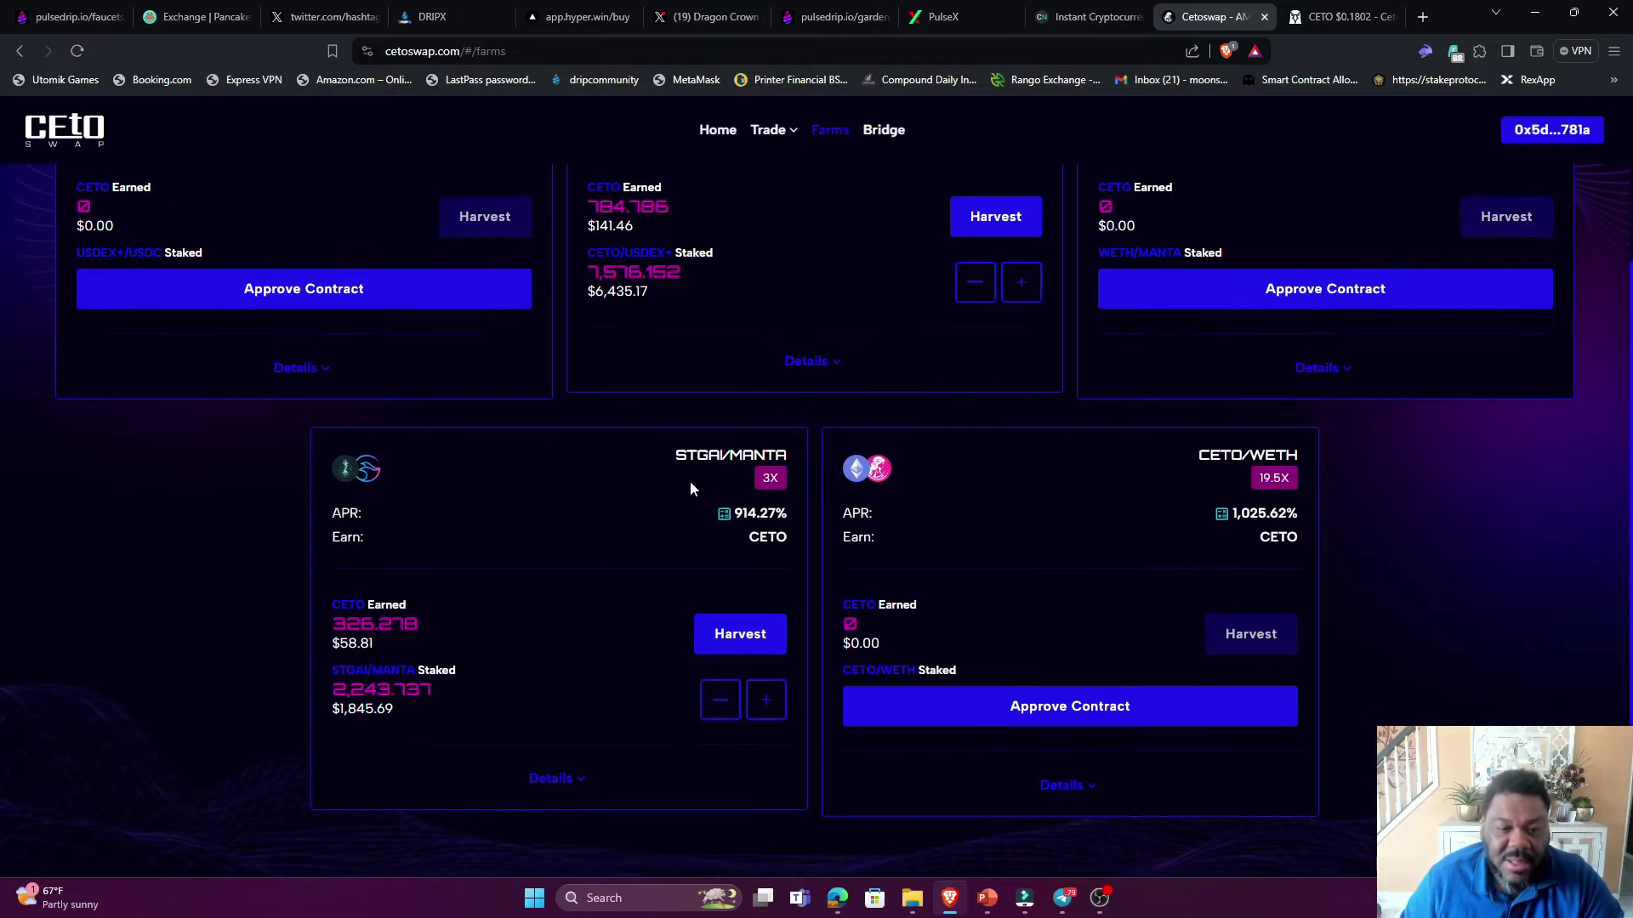
{"action": "scroll", "coordinate": [689, 481], "scroll_direction": "down", "scroll_amount": 1}
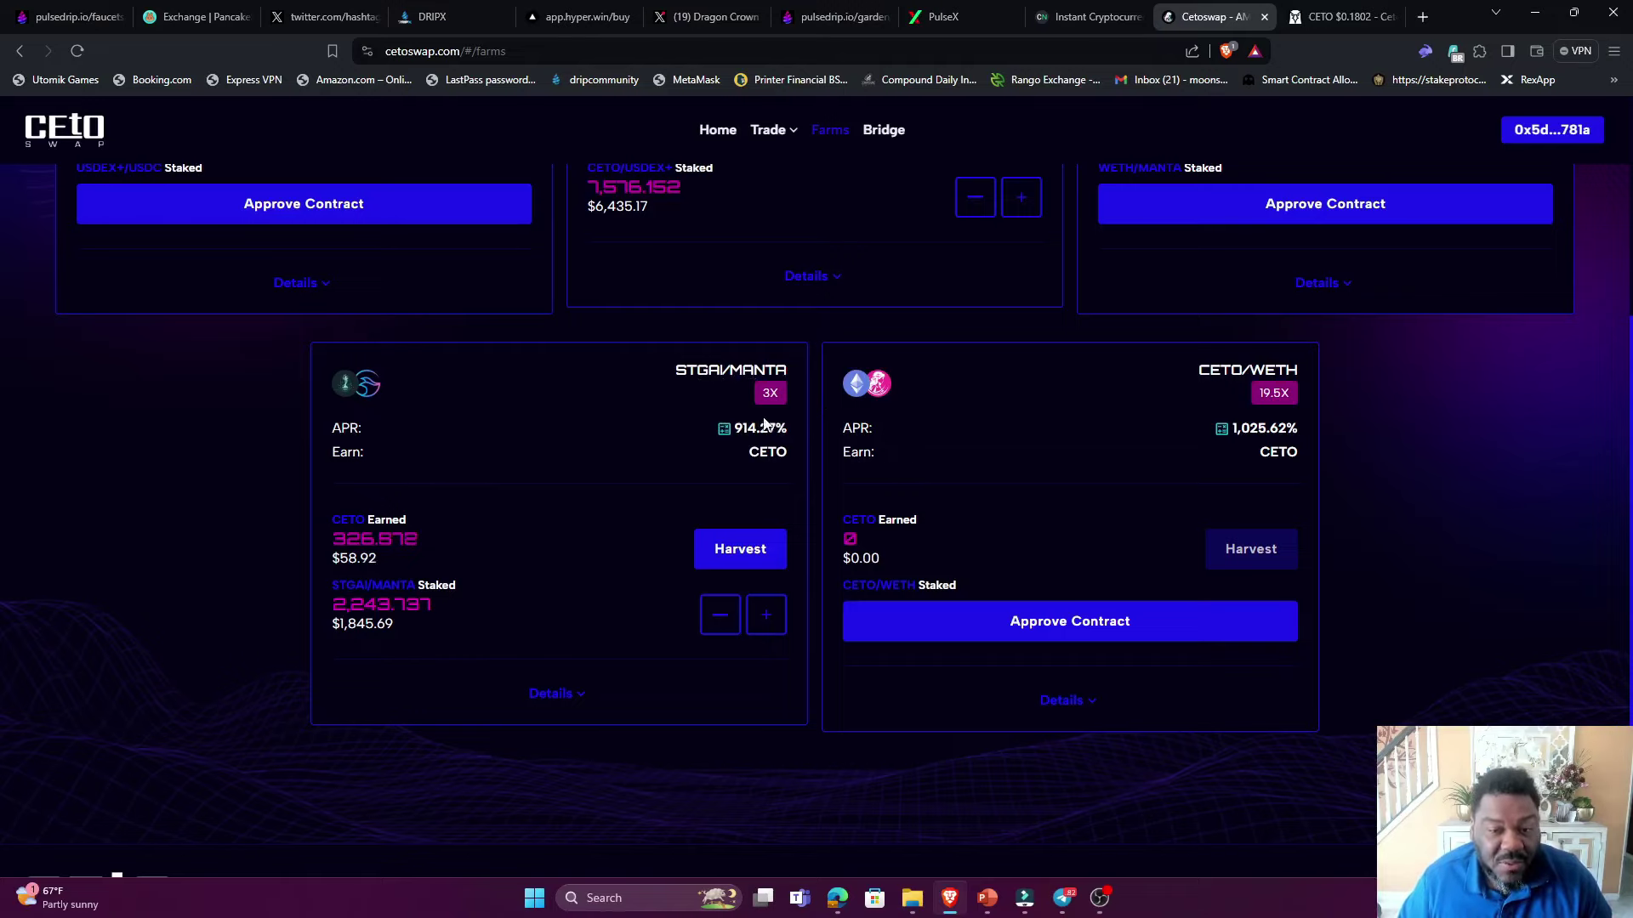
{"action": "scroll", "coordinate": [651, 590], "scroll_direction": "down", "scroll_amount": 1}
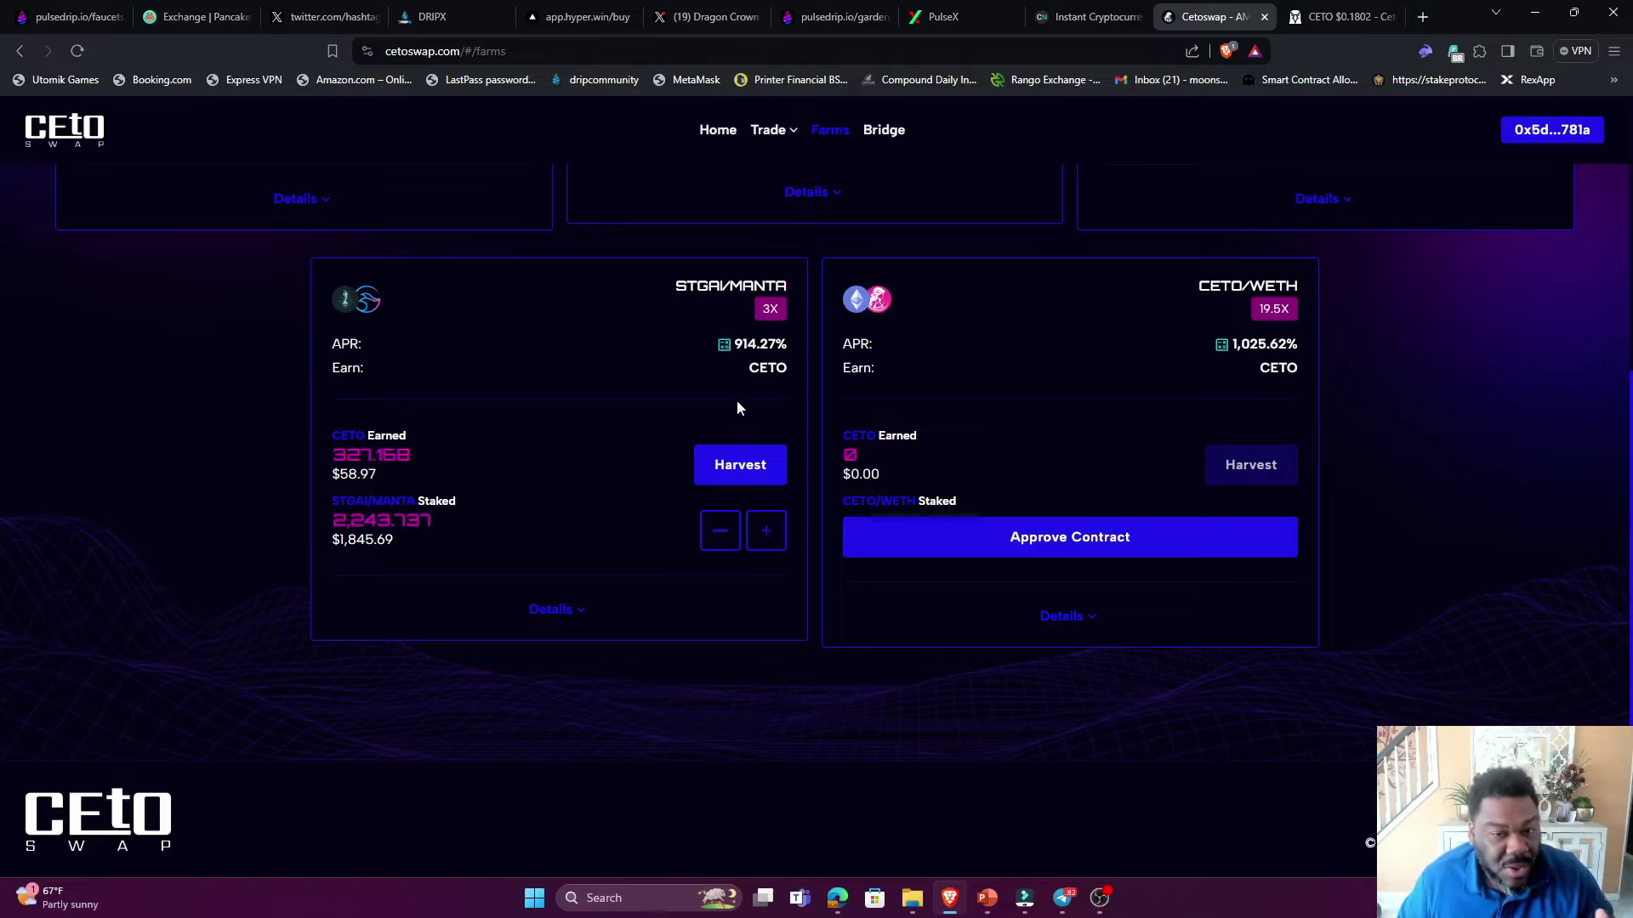
{"action": "scroll", "coordinate": [736, 408], "scroll_direction": "up", "scroll_amount": 5}
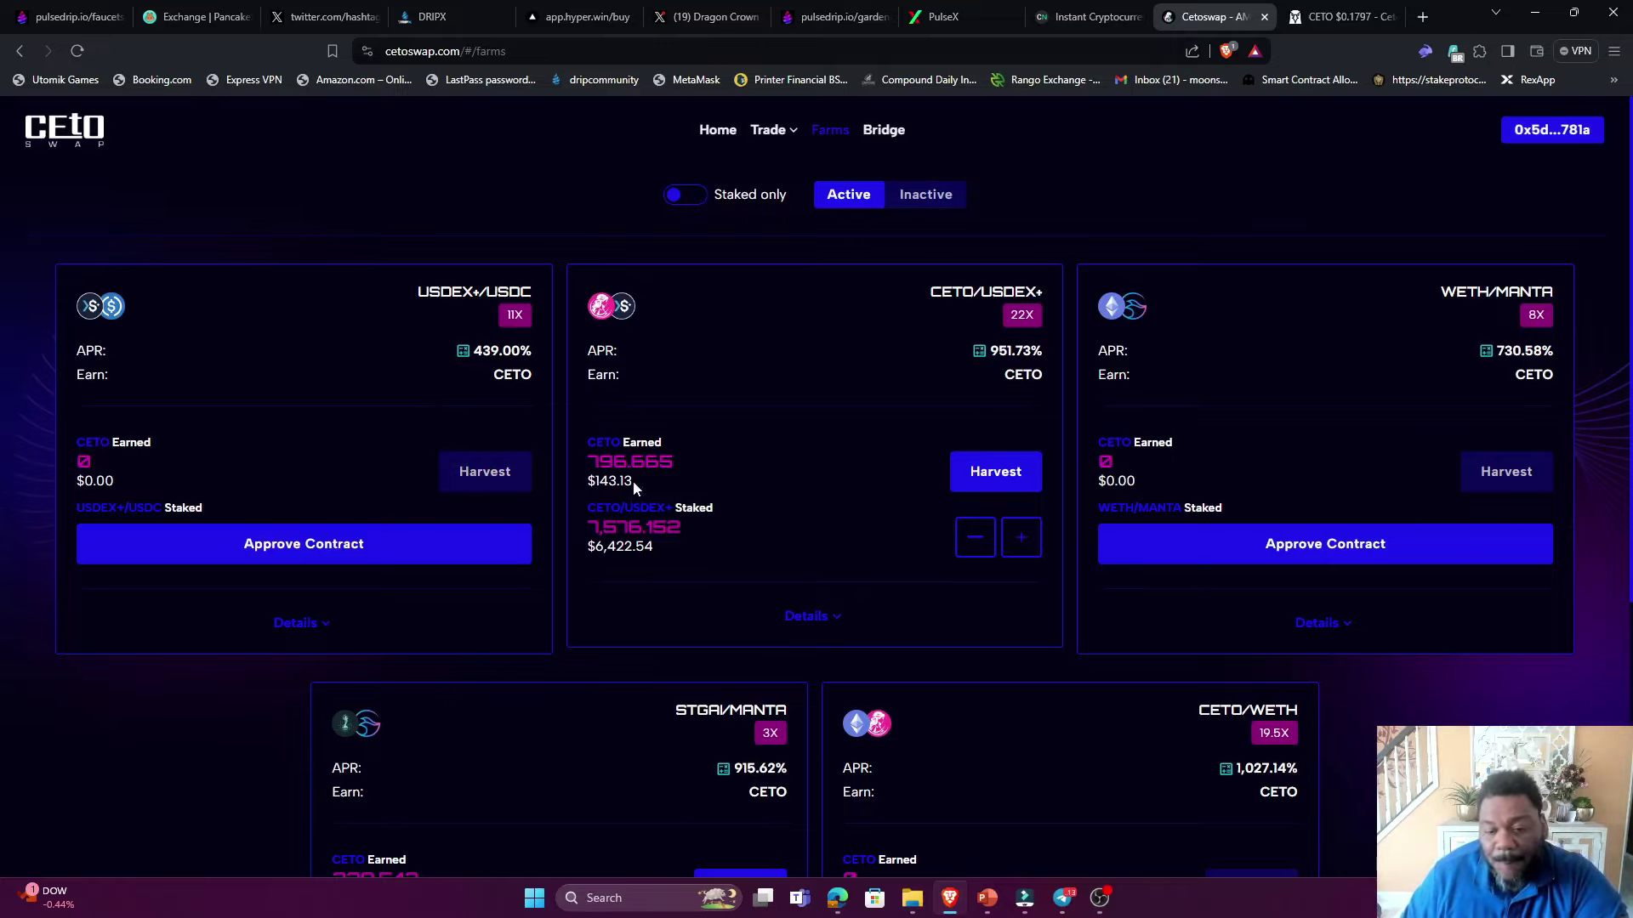
{"action": "scroll", "coordinate": [788, 502], "scroll_direction": "down", "scroll_amount": 1}
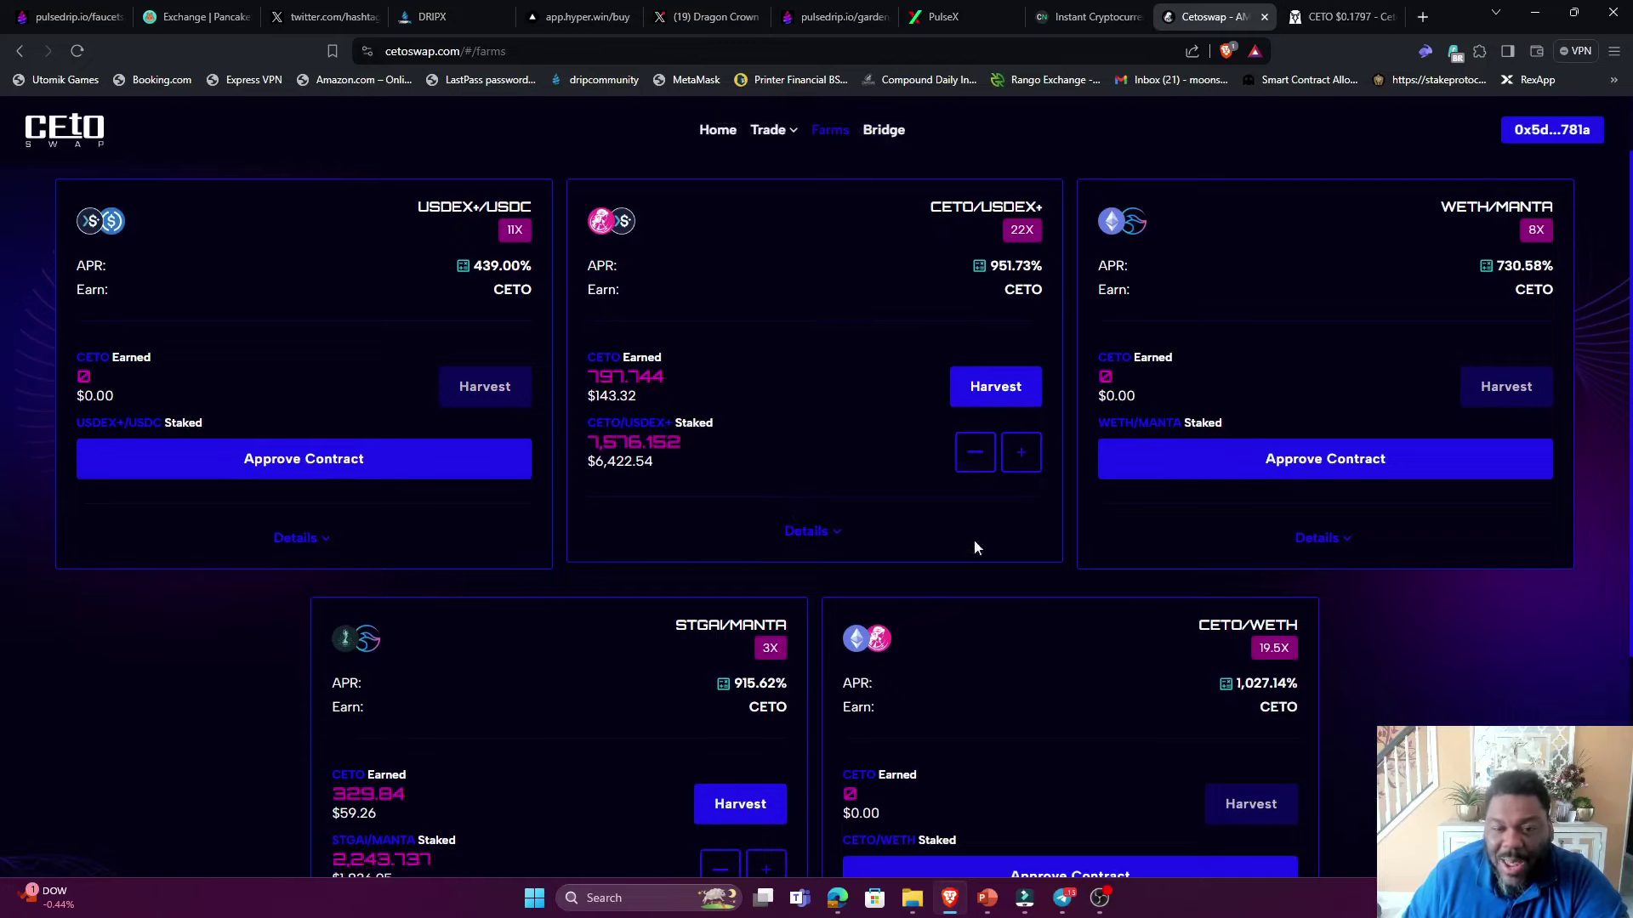
{"action": "scroll", "coordinate": [966, 536], "scroll_direction": "up", "scroll_amount": 1}
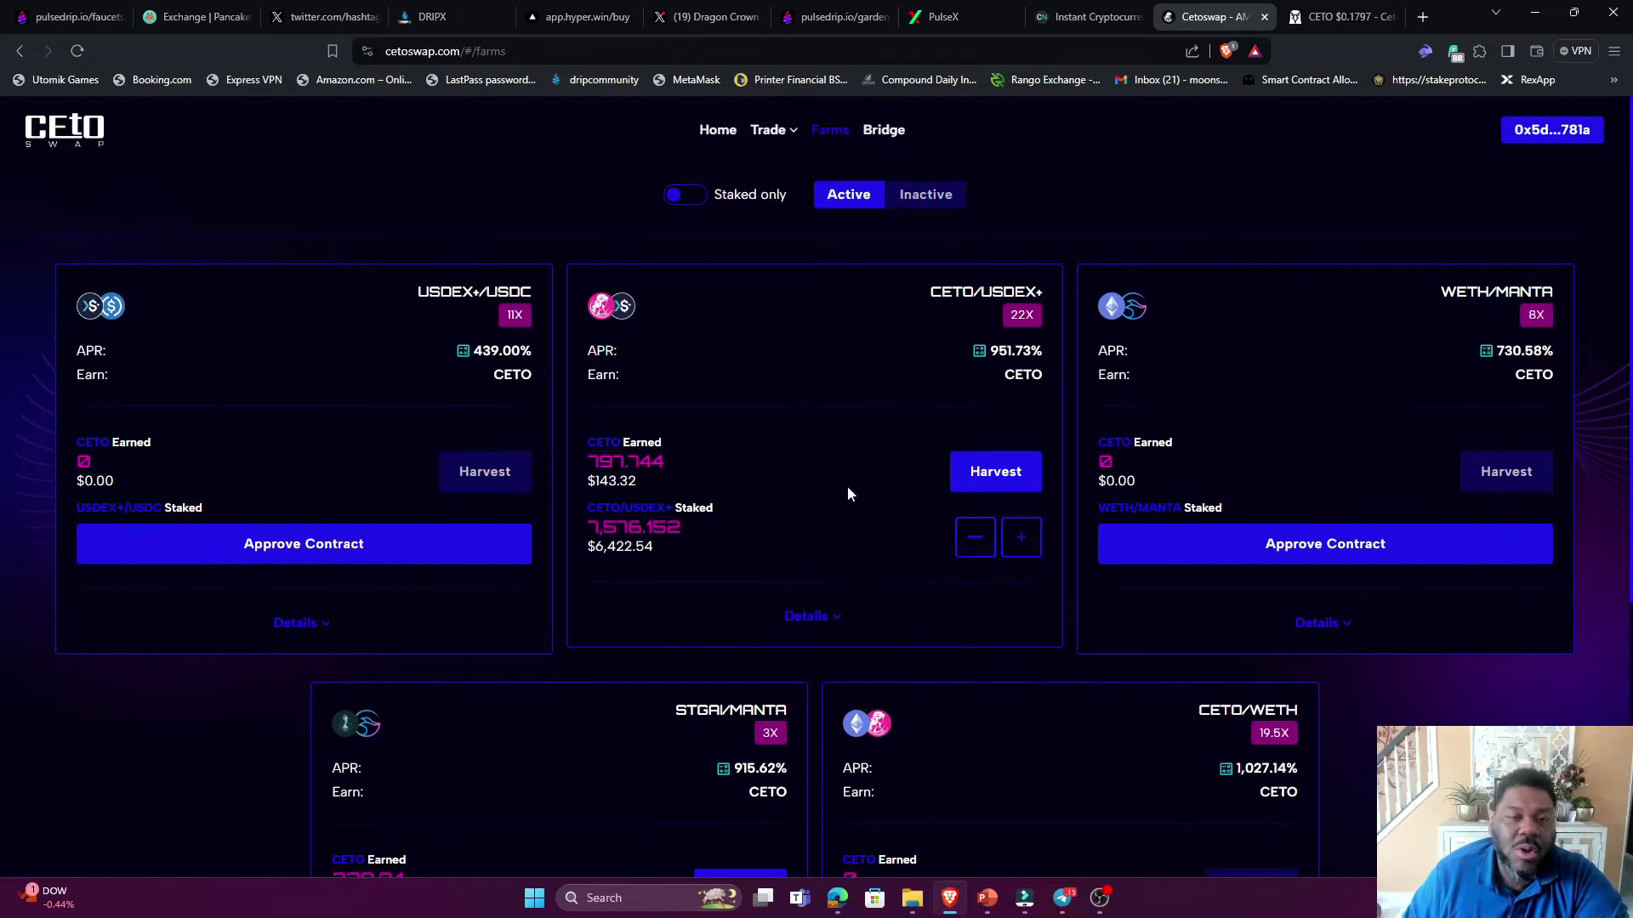
- Check the CETO/USDEX+ price chart on DEX Screener and return to the Cetoswap farms to recheck APRs and earned rewards
{"action": "key", "text": "ctrl+Tab"}
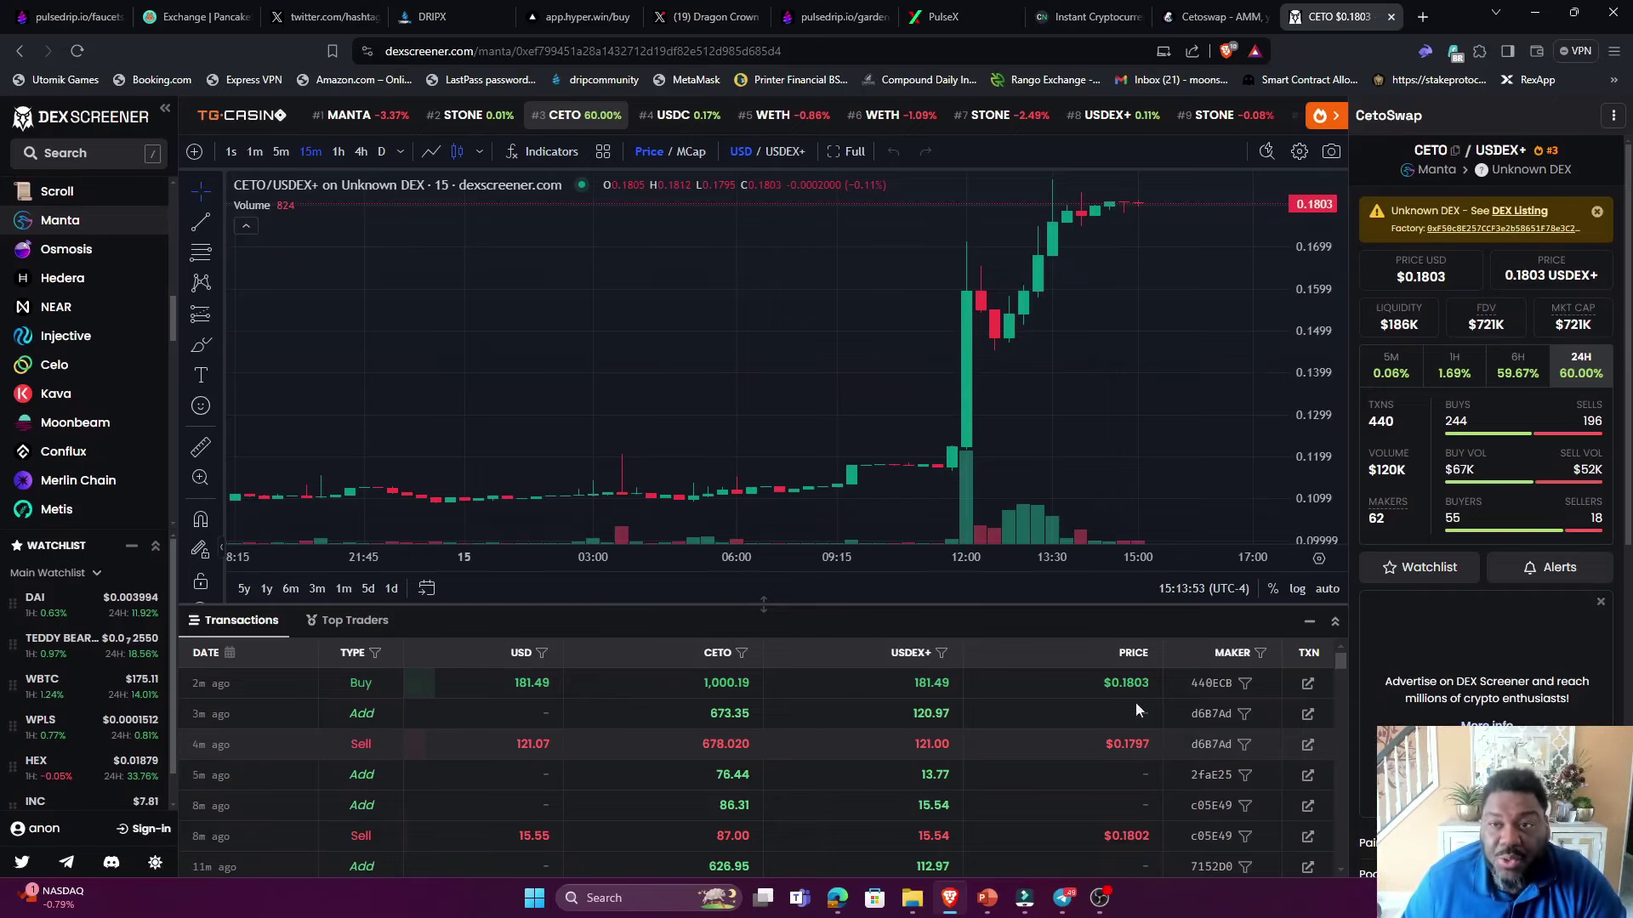
{"action": "left_click", "coordinate": [1212, 16]}
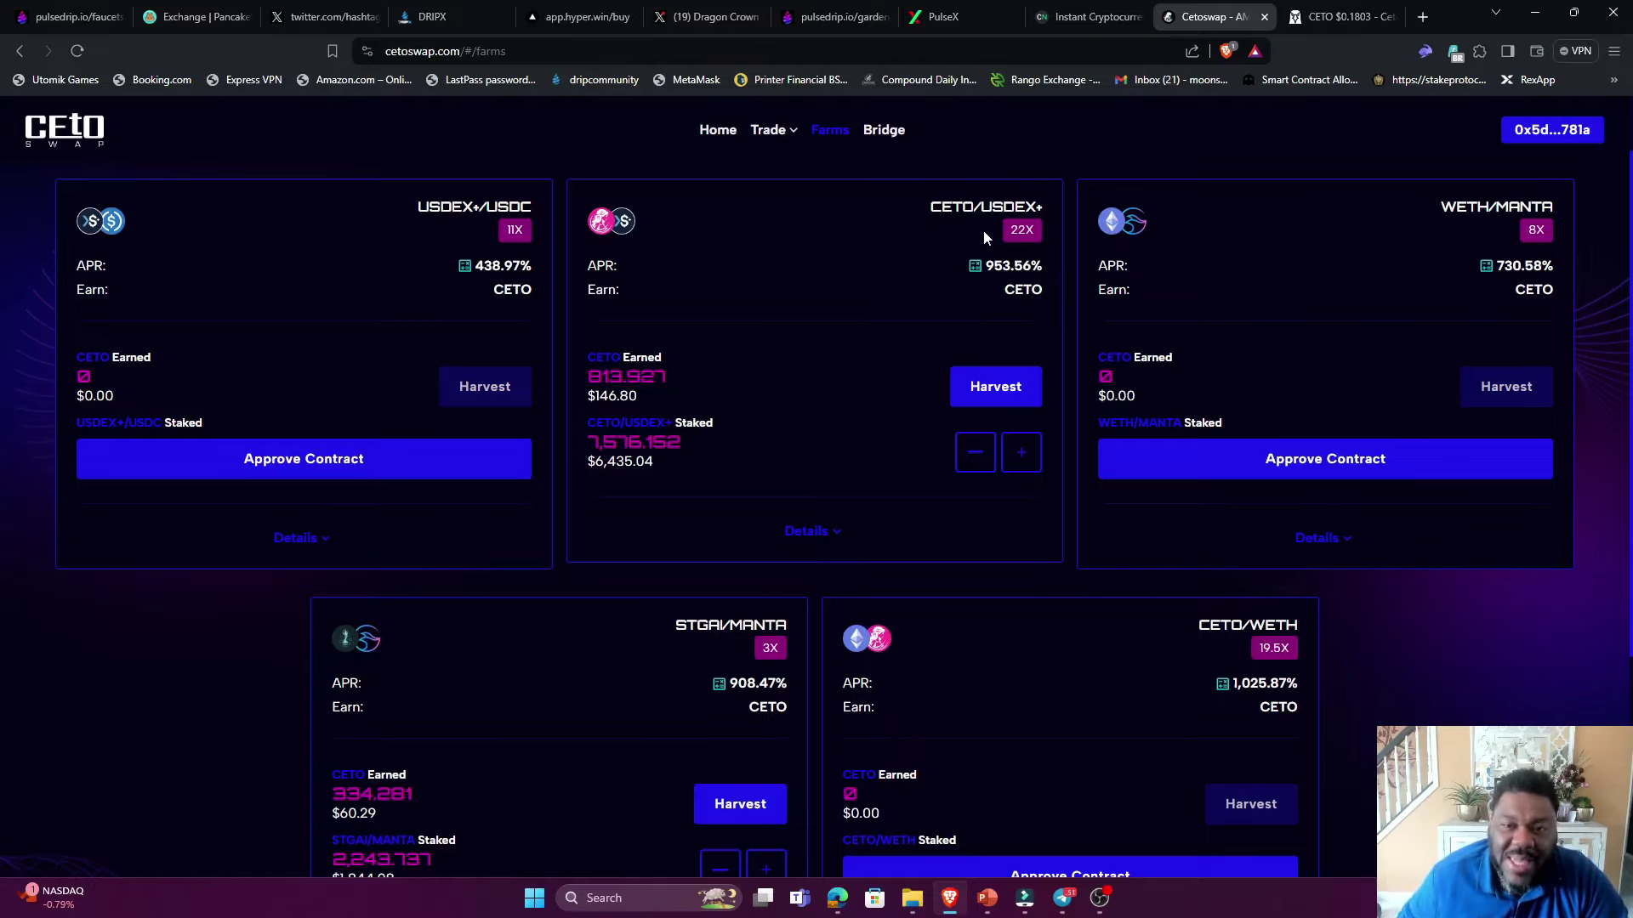
{"action": "scroll", "coordinate": [1167, 564], "scroll_direction": "down", "scroll_amount": 2}
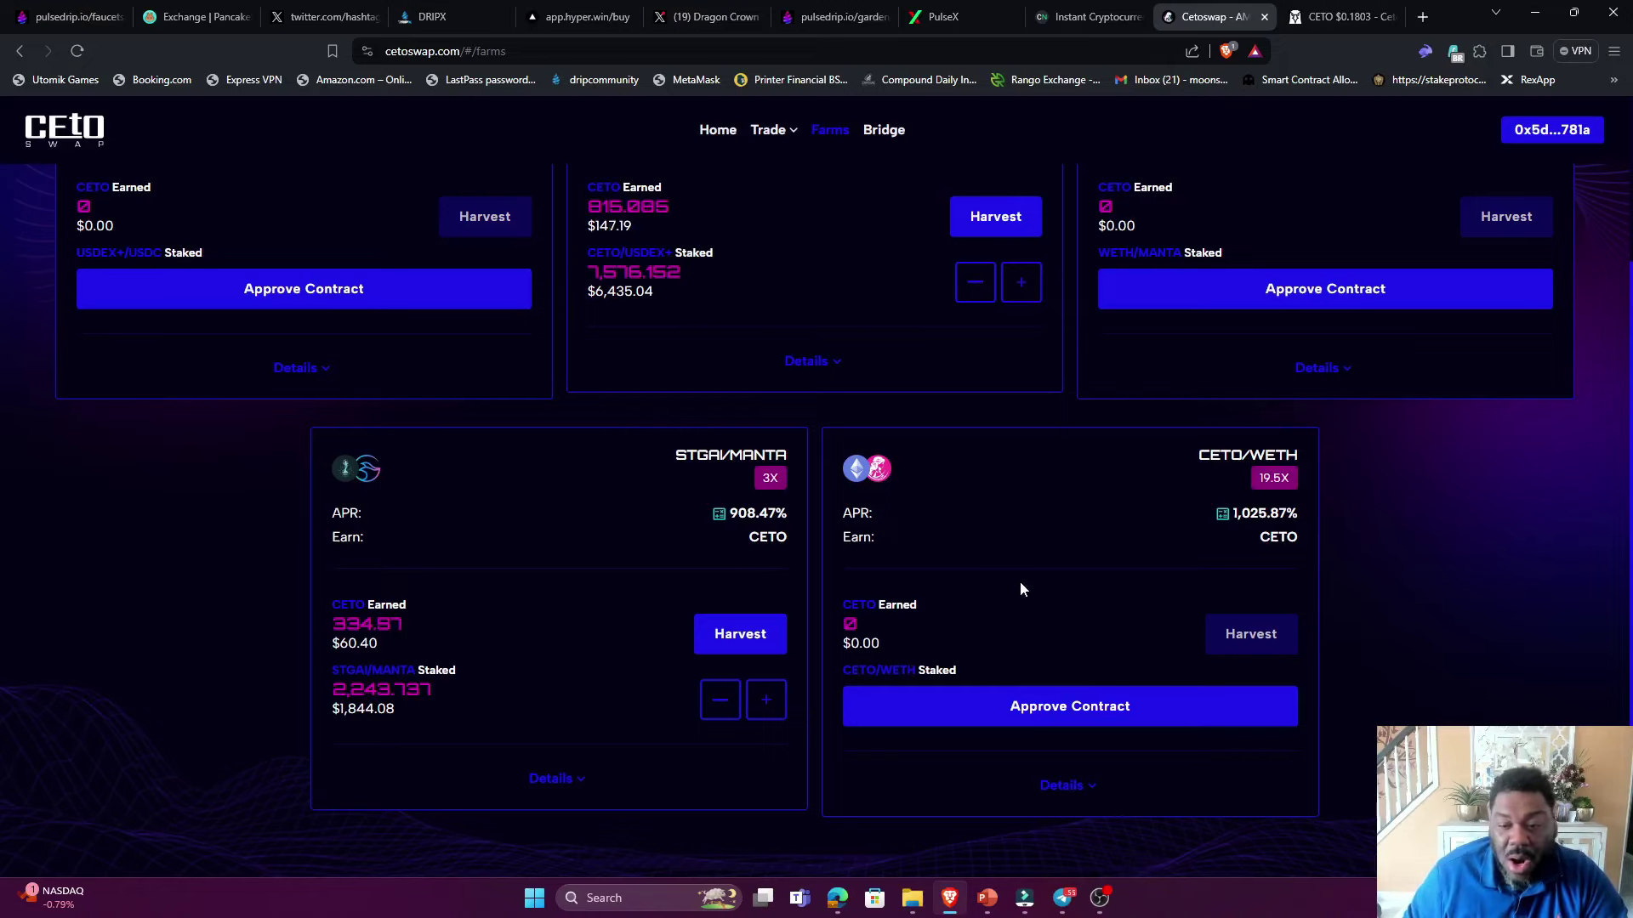
{"action": "scroll", "coordinate": [1019, 580], "scroll_direction": "up", "scroll_amount": 1}
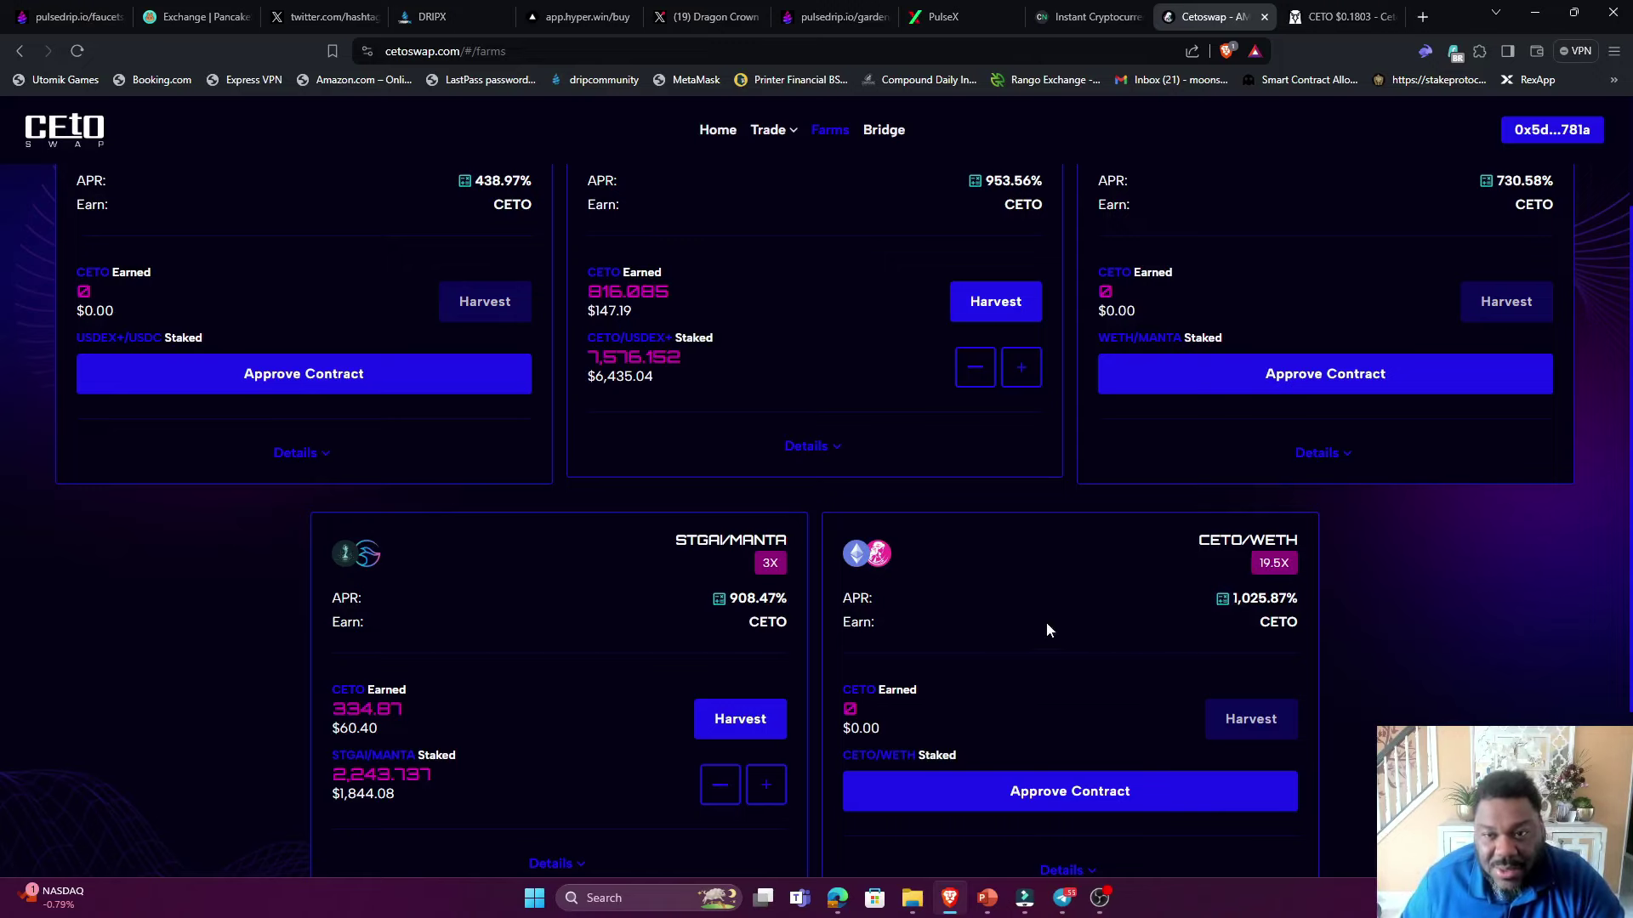
{"action": "scroll", "coordinate": [917, 578], "scroll_direction": "up", "scroll_amount": 2}
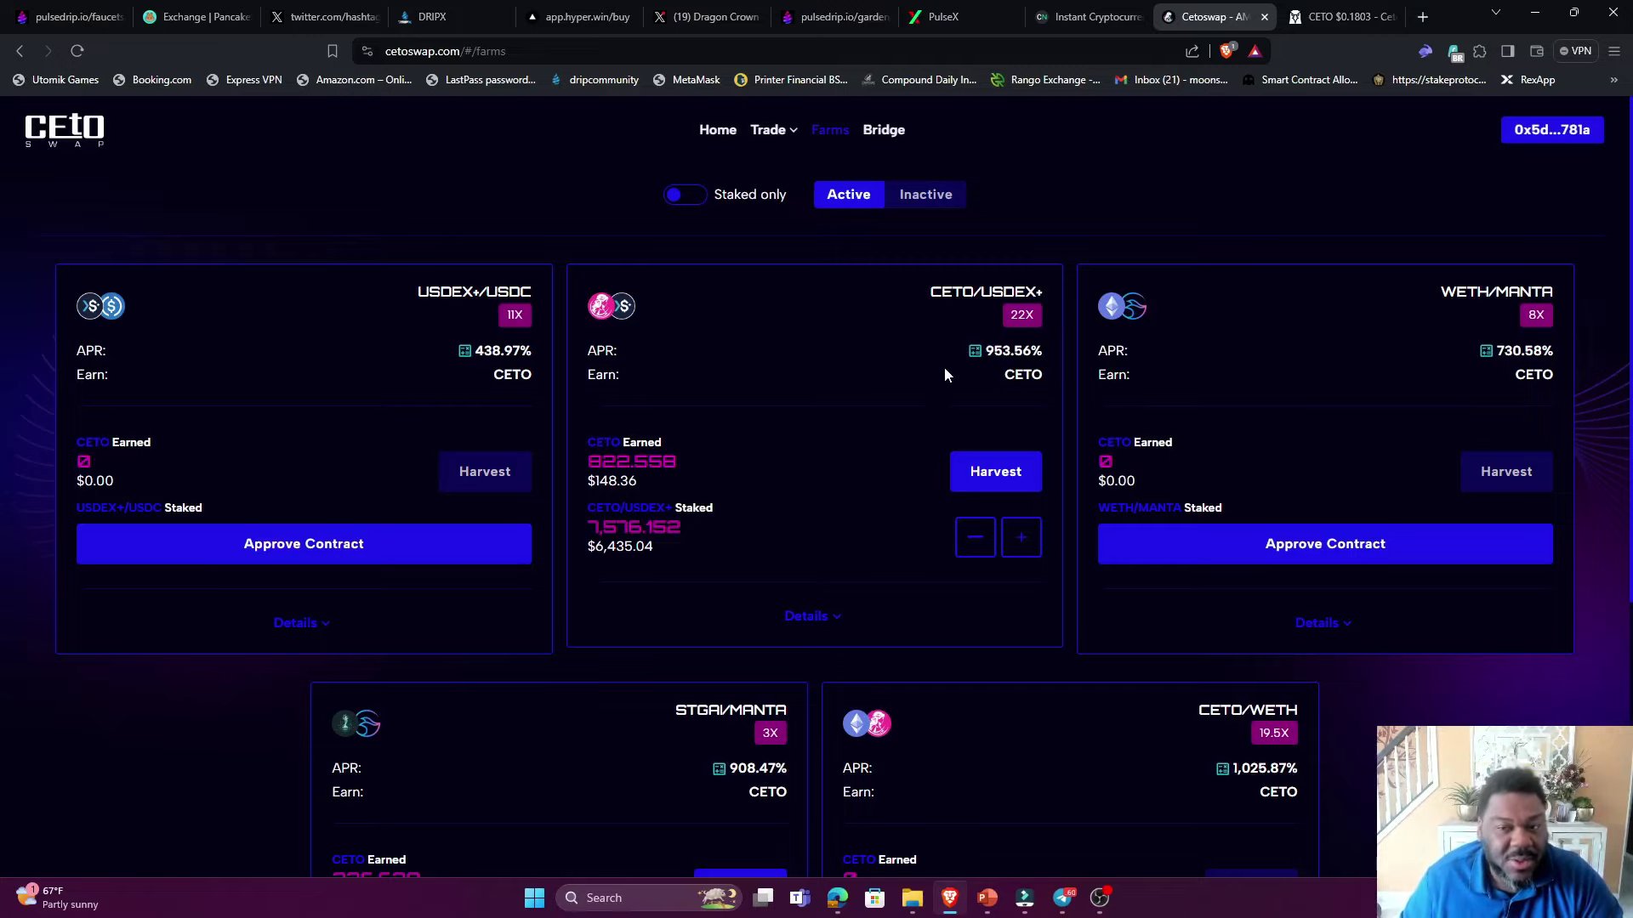
{"action": "scroll", "coordinate": [657, 452], "scroll_direction": "down", "scroll_amount": 1}
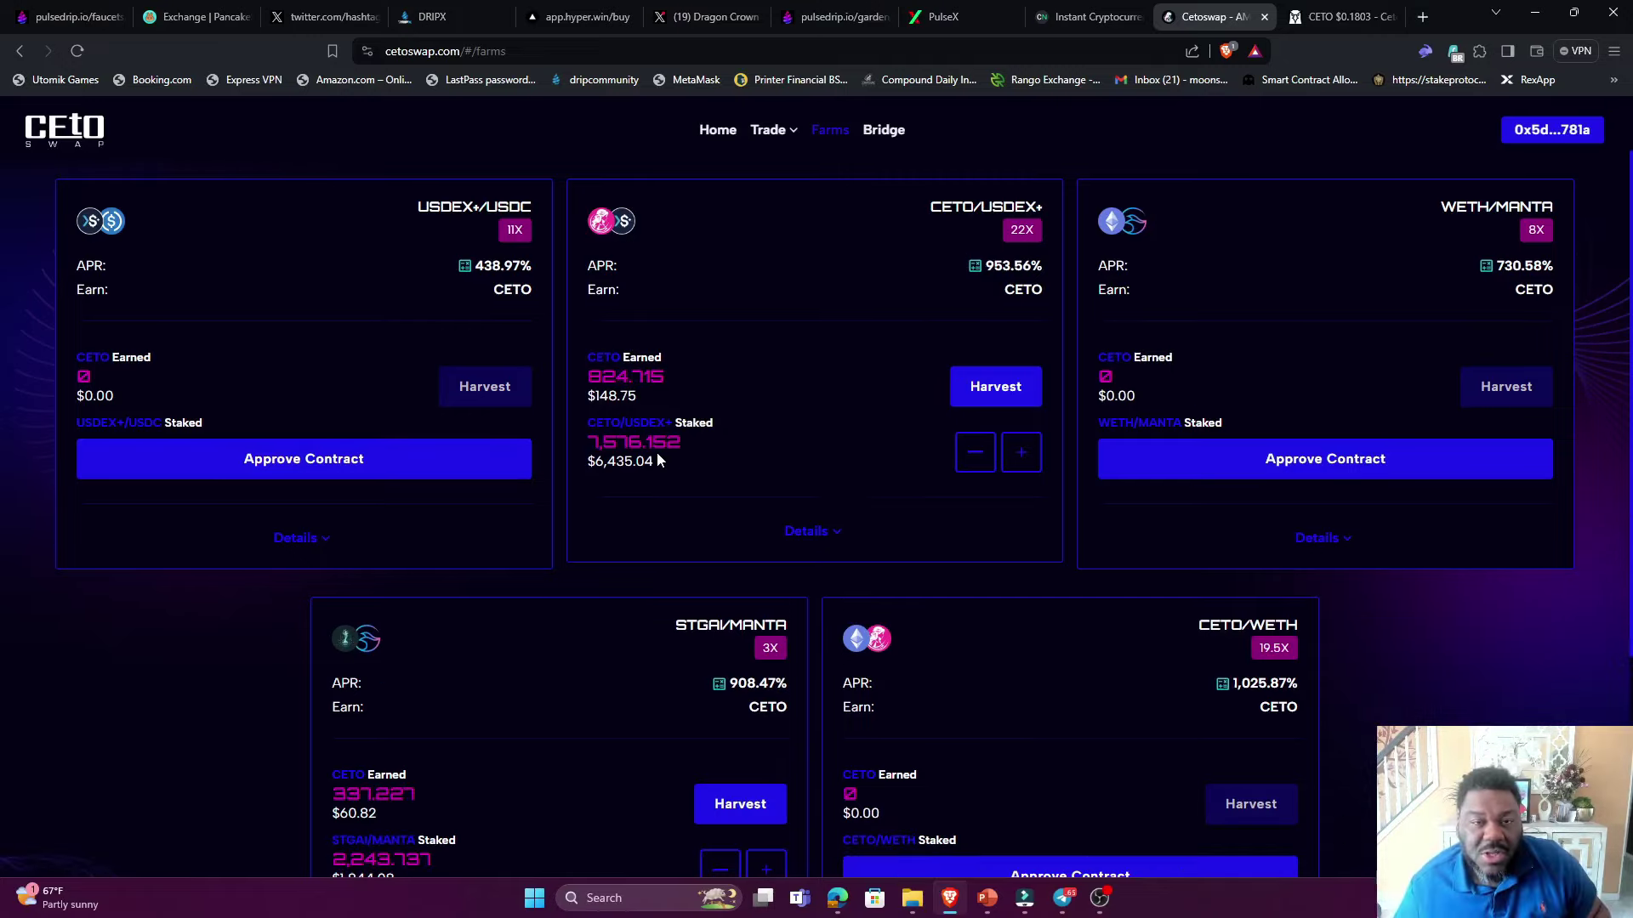
{"action": "scroll", "coordinate": [658, 460], "scroll_direction": "up", "scroll_amount": 1}
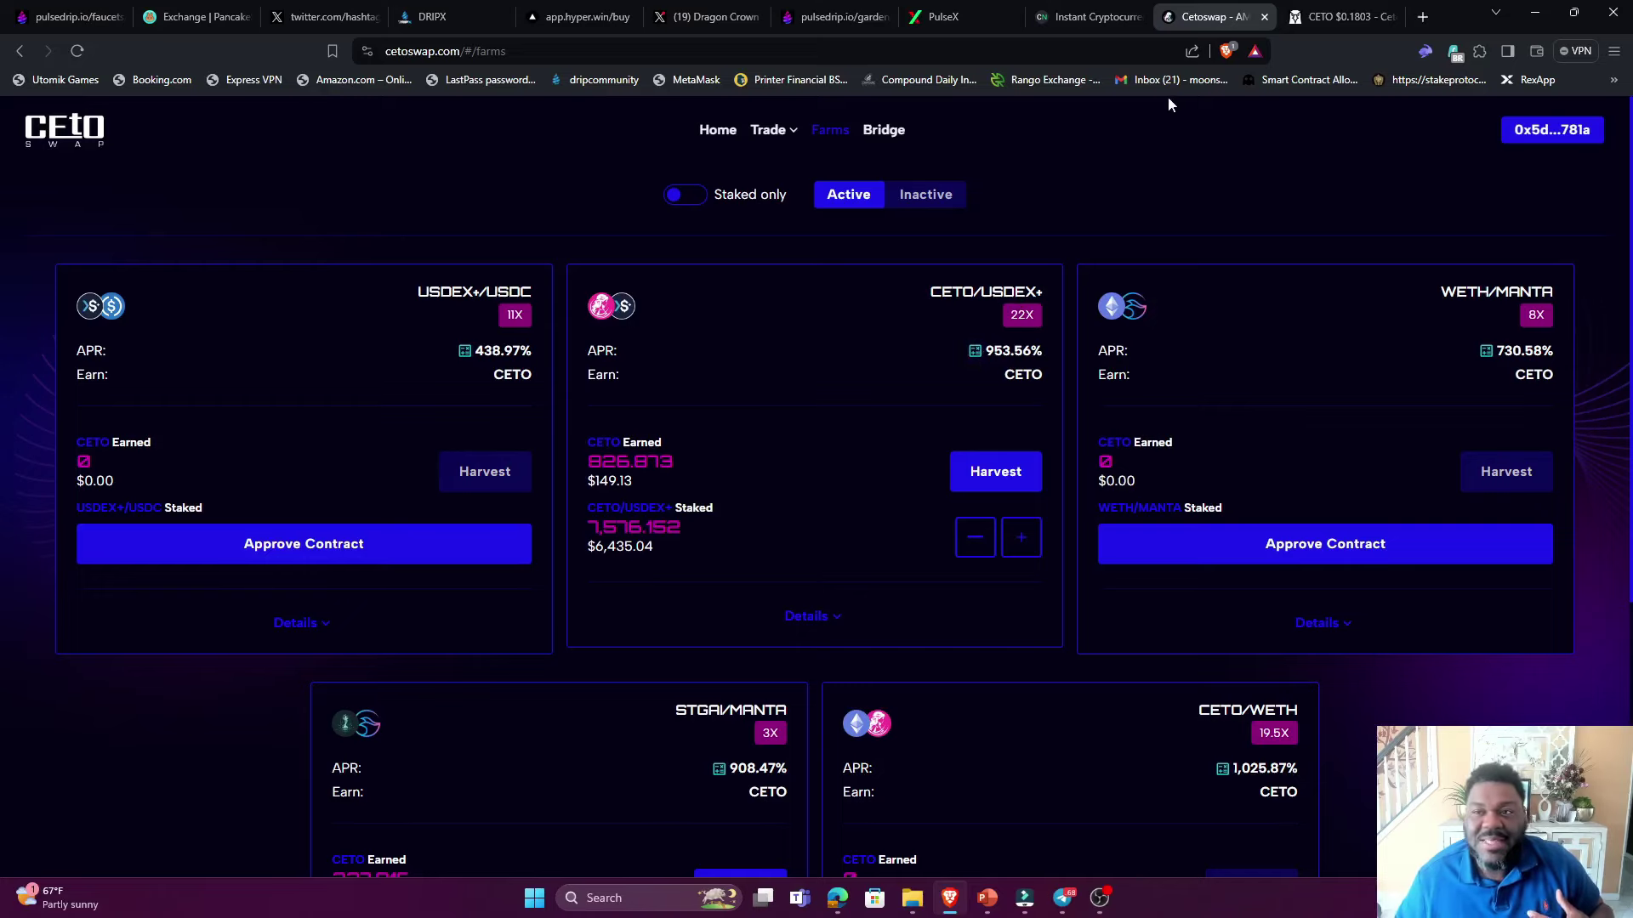
- Examine a longer stretch of CETO/USDEX+ price history on the DEX Screener chart and go back to Cetoswap
{"action": "left_click", "coordinate": [1342, 7]}
{"action": "scroll", "coordinate": [1097, 277], "scroll_direction": "down", "scroll_amount": 3}
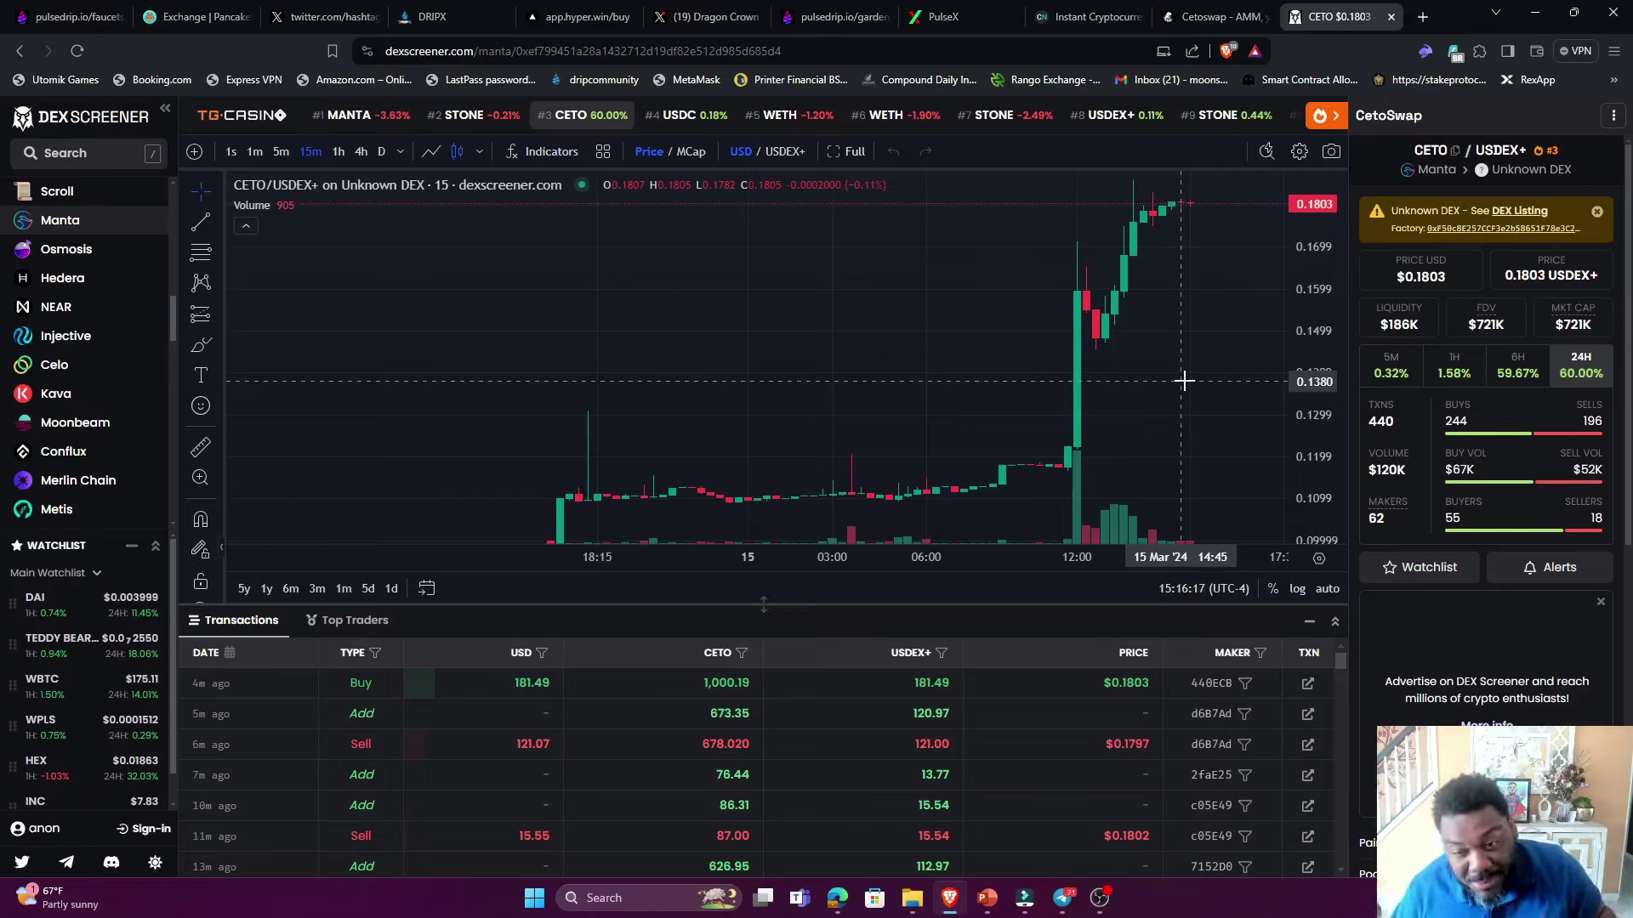
{"action": "left_click_drag", "start_coordinate": [1312, 222], "coordinate": [1312, 247]}
{"action": "left_click", "coordinate": [1204, 8]}
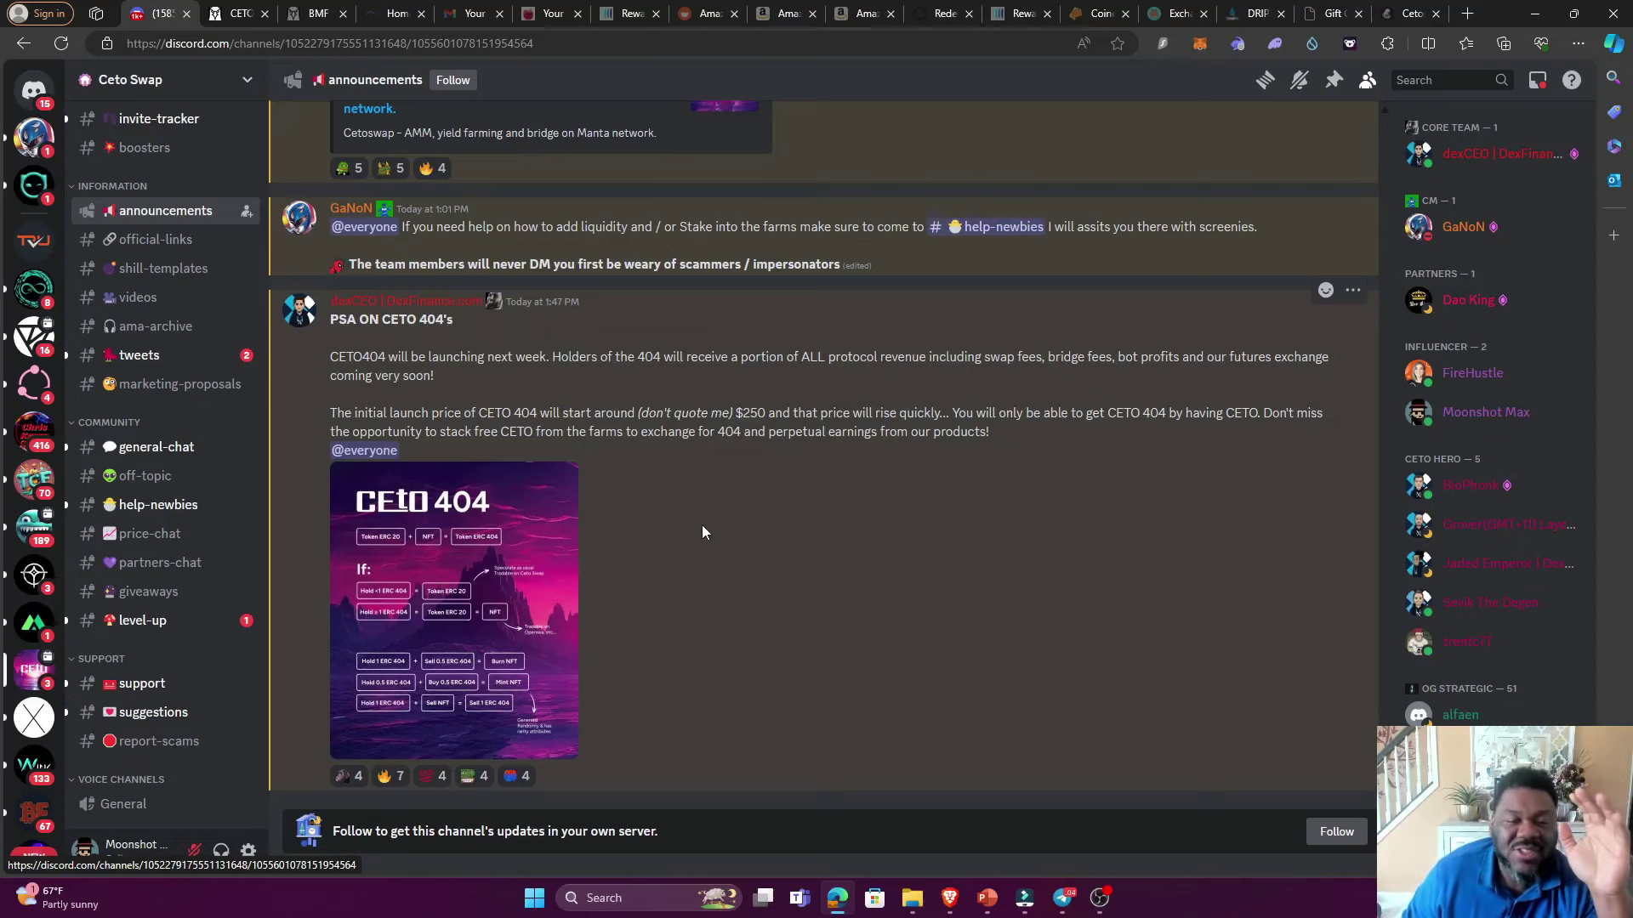
- Examine the enlarged CETO 404 infographic in the Discord announcement, close it and return to the active Cetoswap farms
{"action": "left_click", "coordinate": [529, 543]}
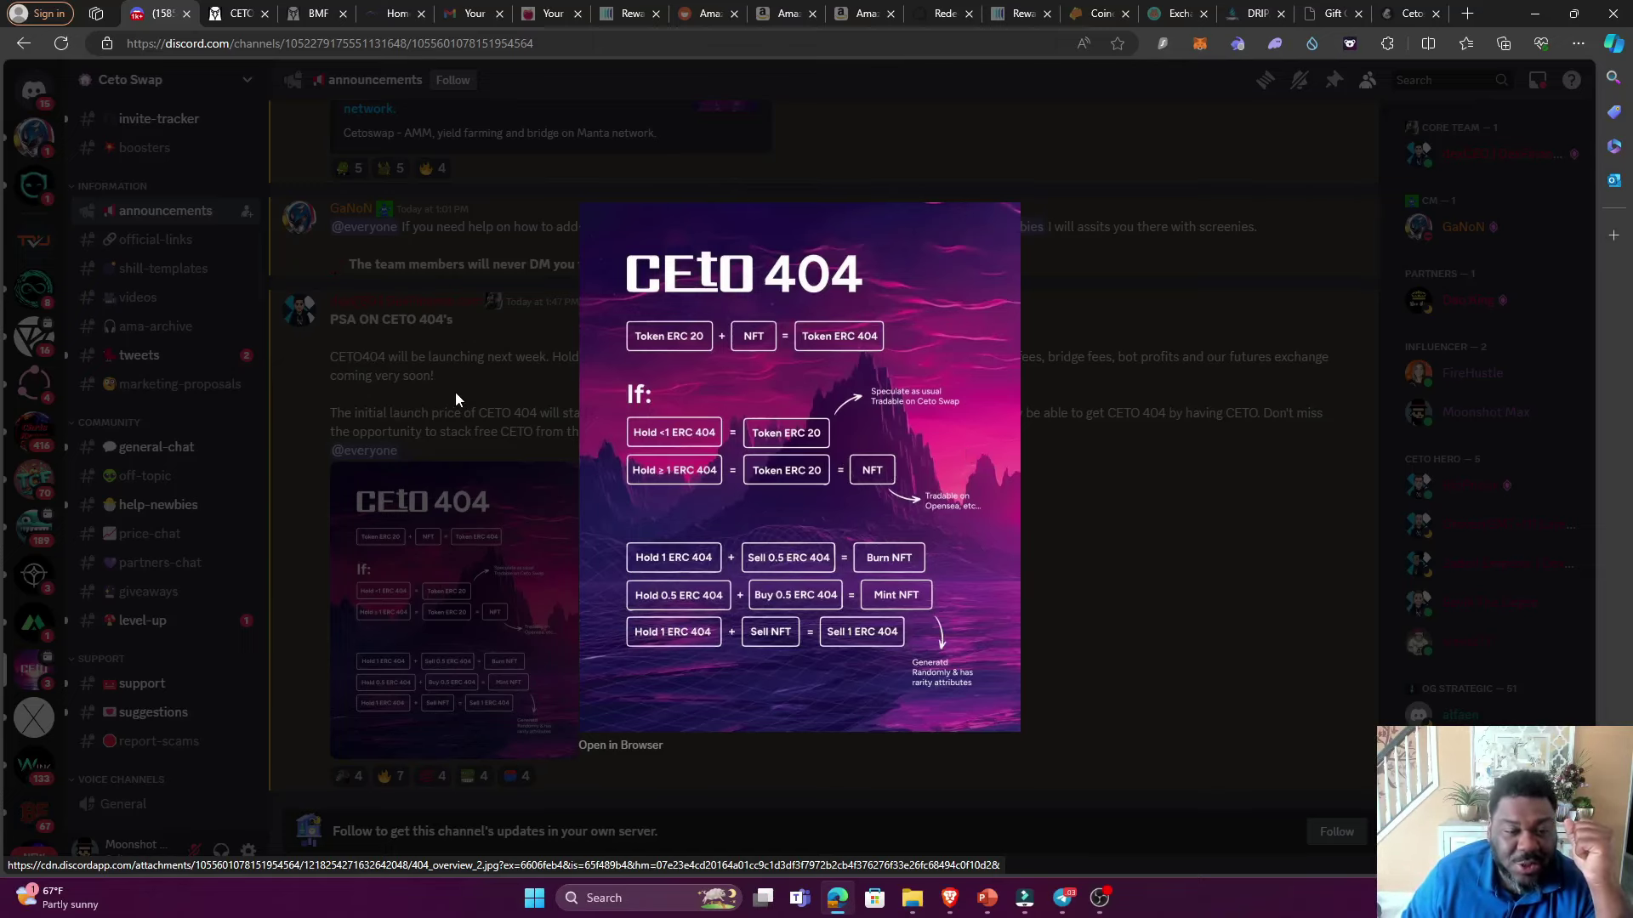
{"action": "left_click", "coordinate": [499, 483]}
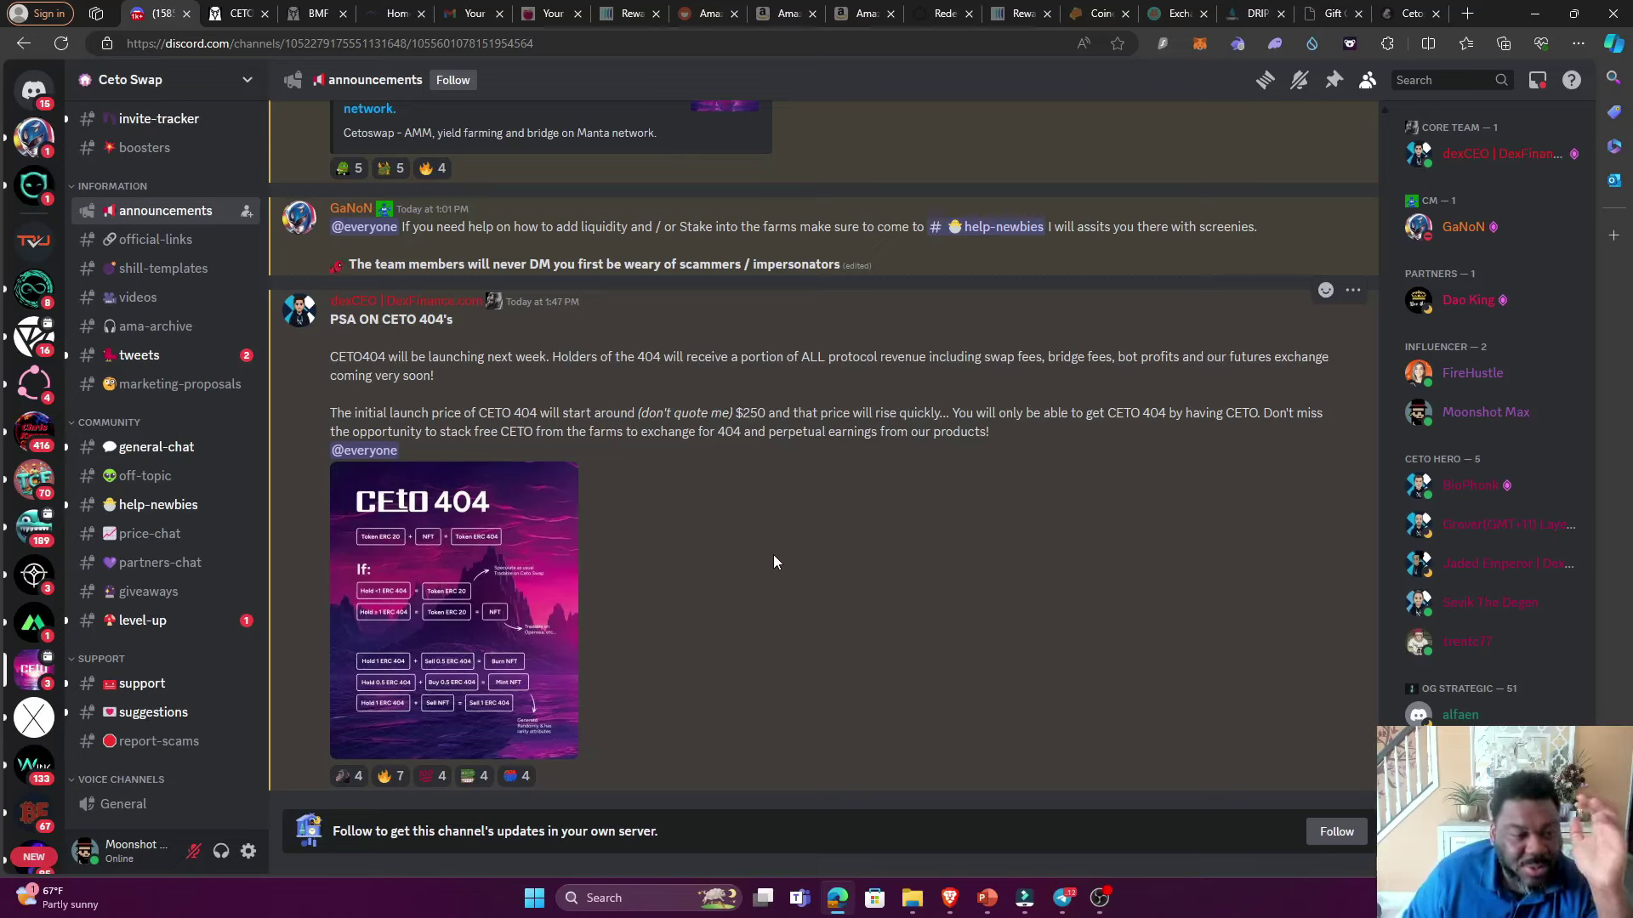
{"action": "key", "text": "alt+Tab"}
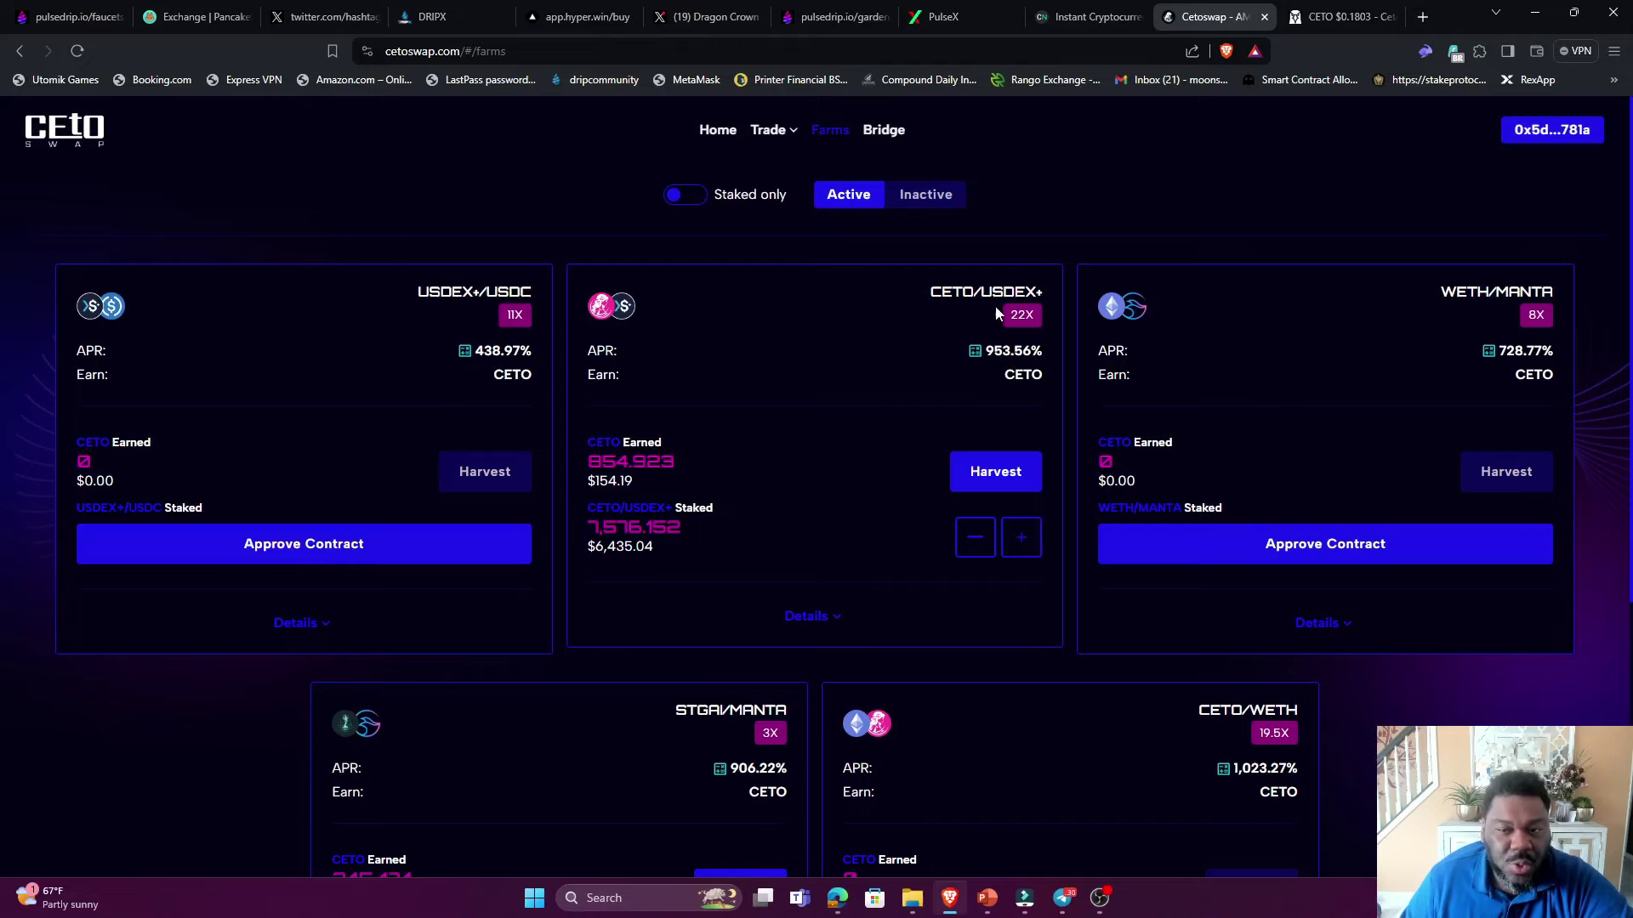
{"action": "scroll", "coordinate": [933, 414], "scroll_direction": "down", "scroll_amount": 1}
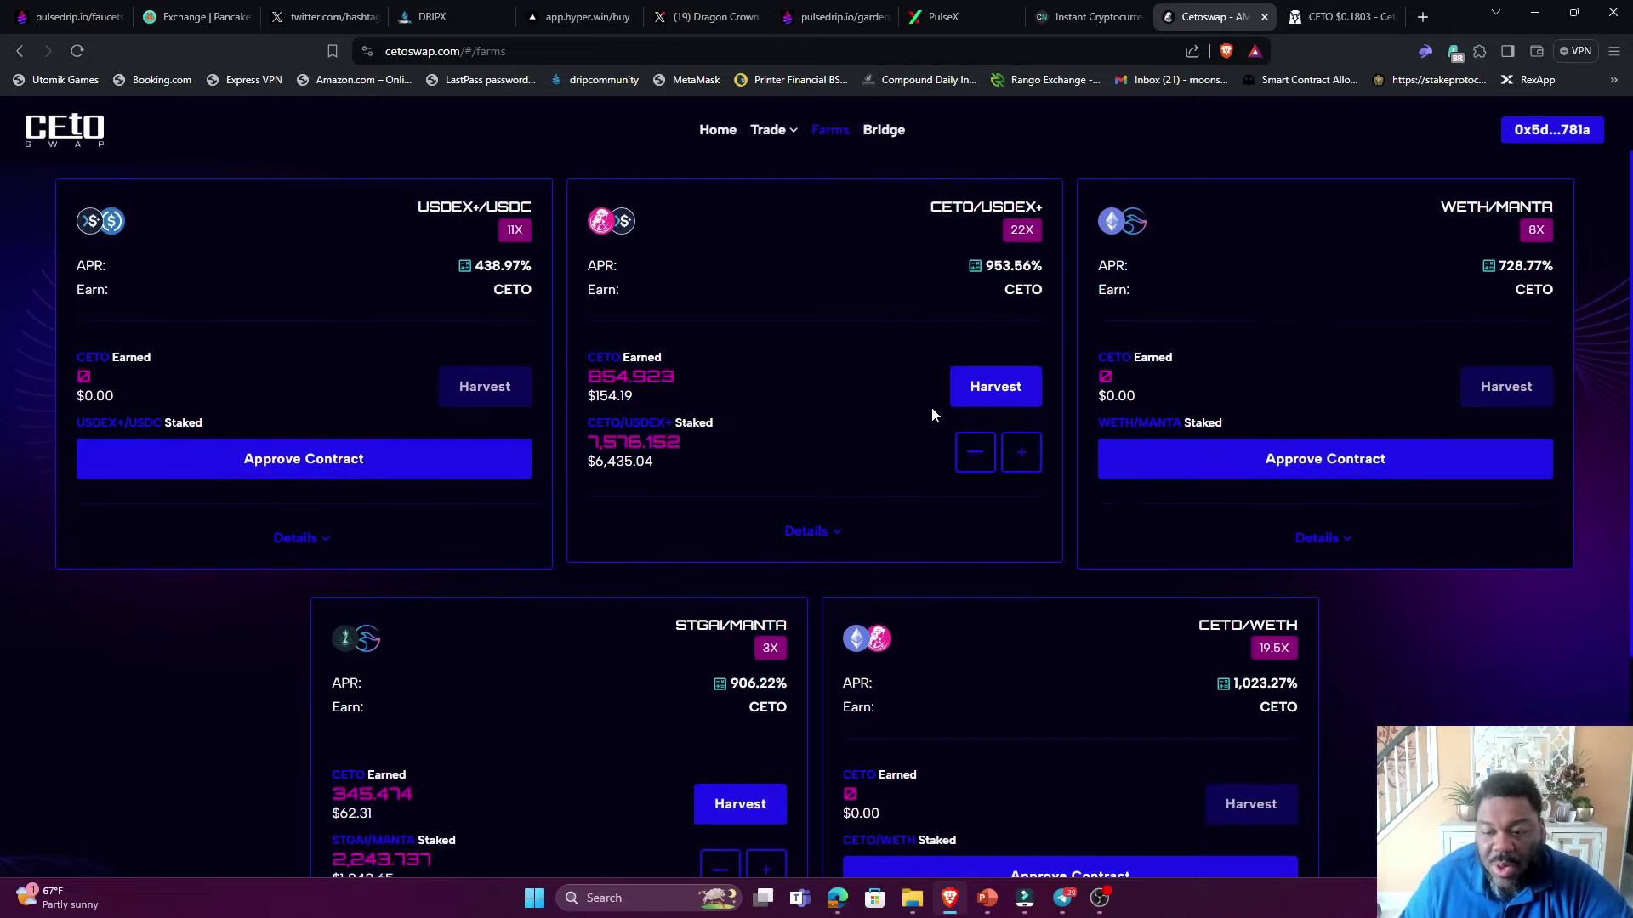
{"action": "scroll", "coordinate": [1005, 708], "scroll_direction": "up", "scroll_amount": 1}
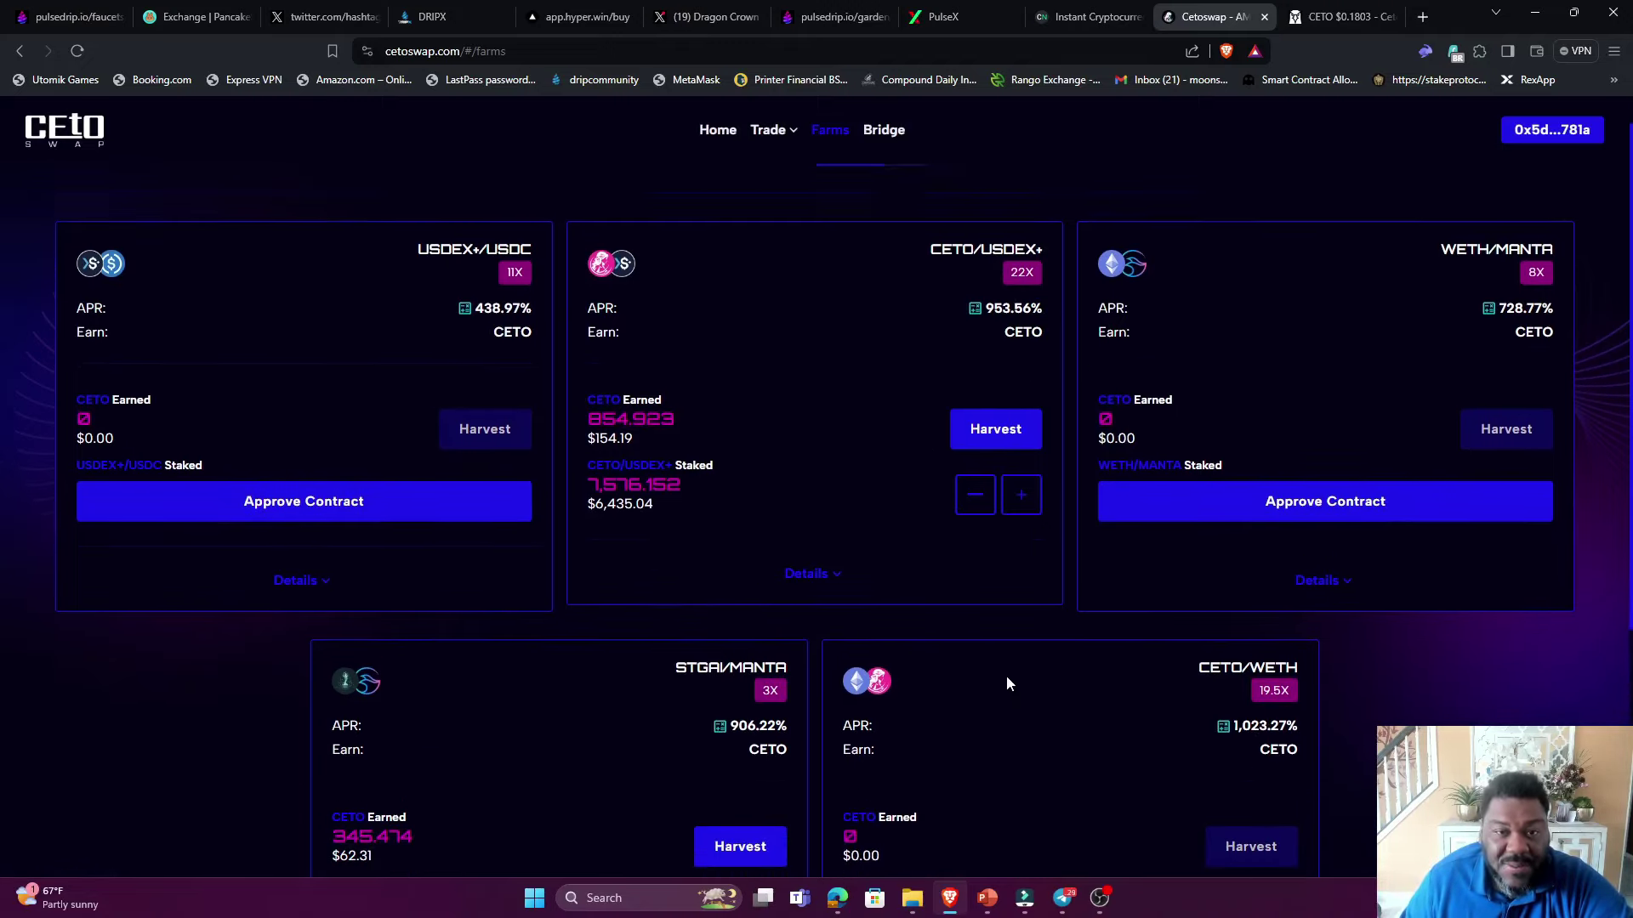
- View the tokens available for swapping on the Cetoswap exchange and check the token addresses in the Discord announcements
{"action": "mouse_move", "coordinate": [770, 136]}
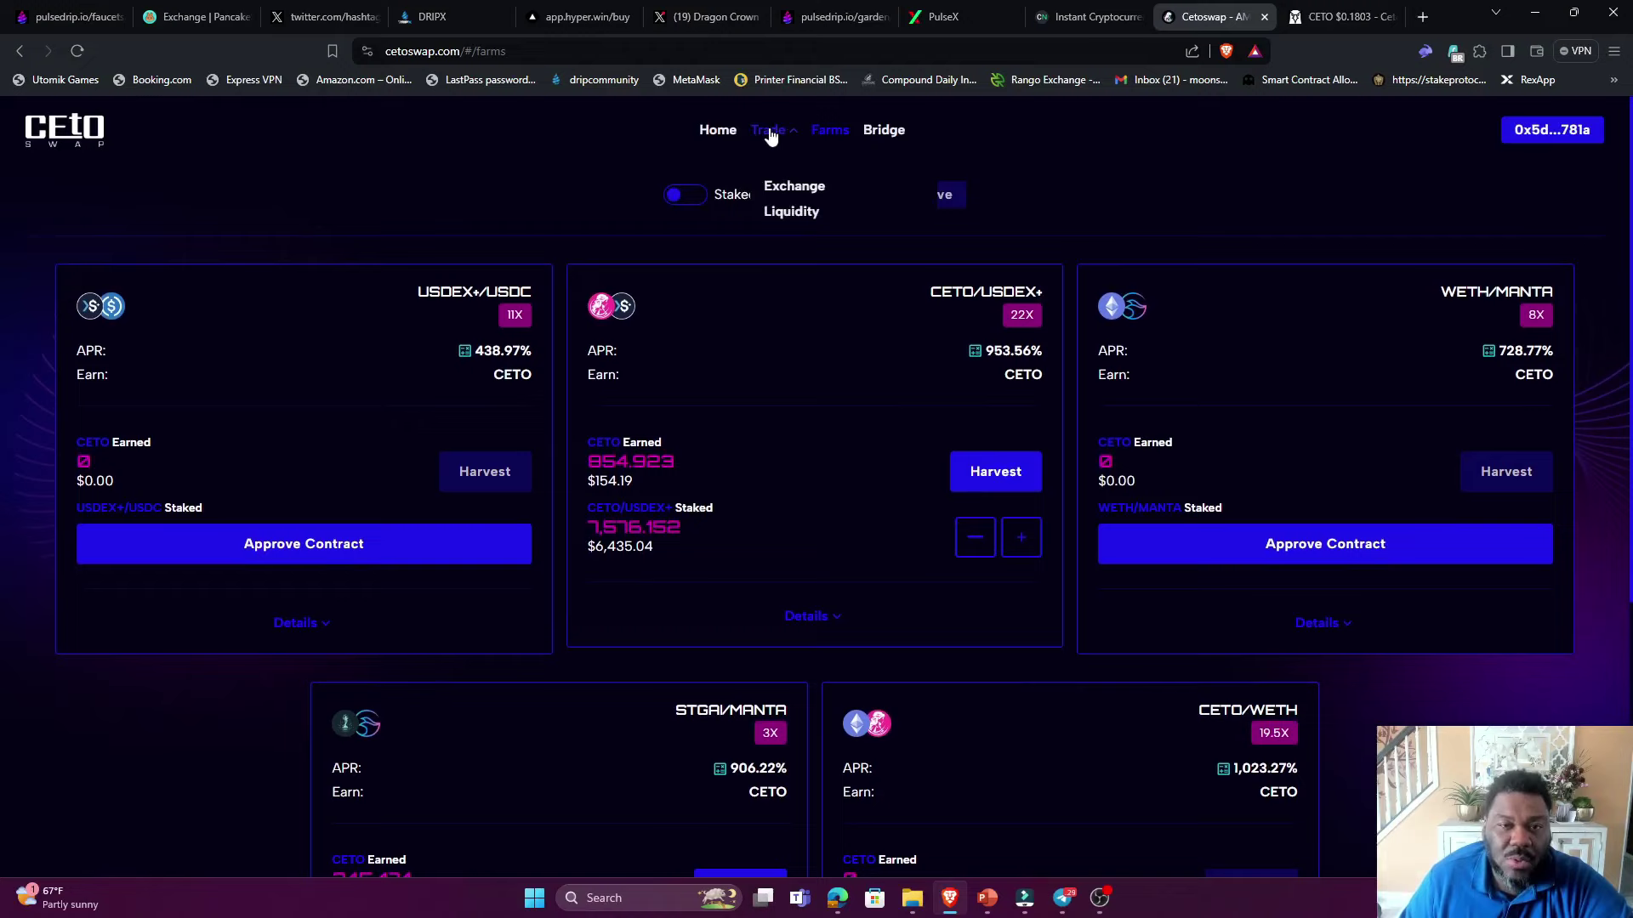
{"action": "left_click", "coordinate": [791, 188]}
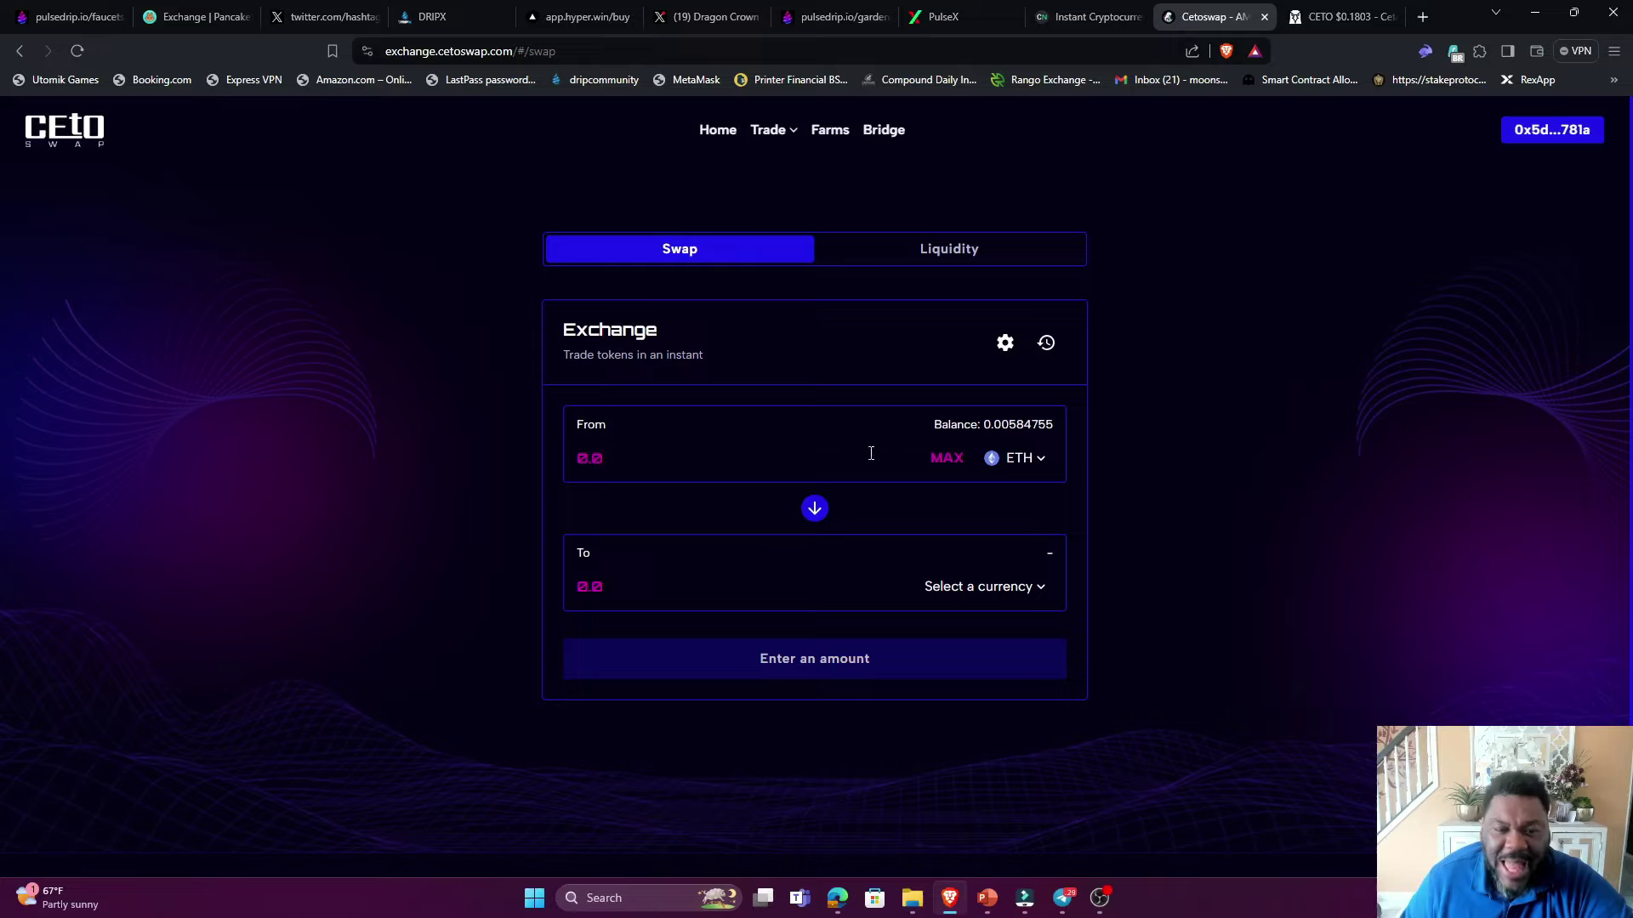
{"action": "left_click", "coordinate": [1033, 466]}
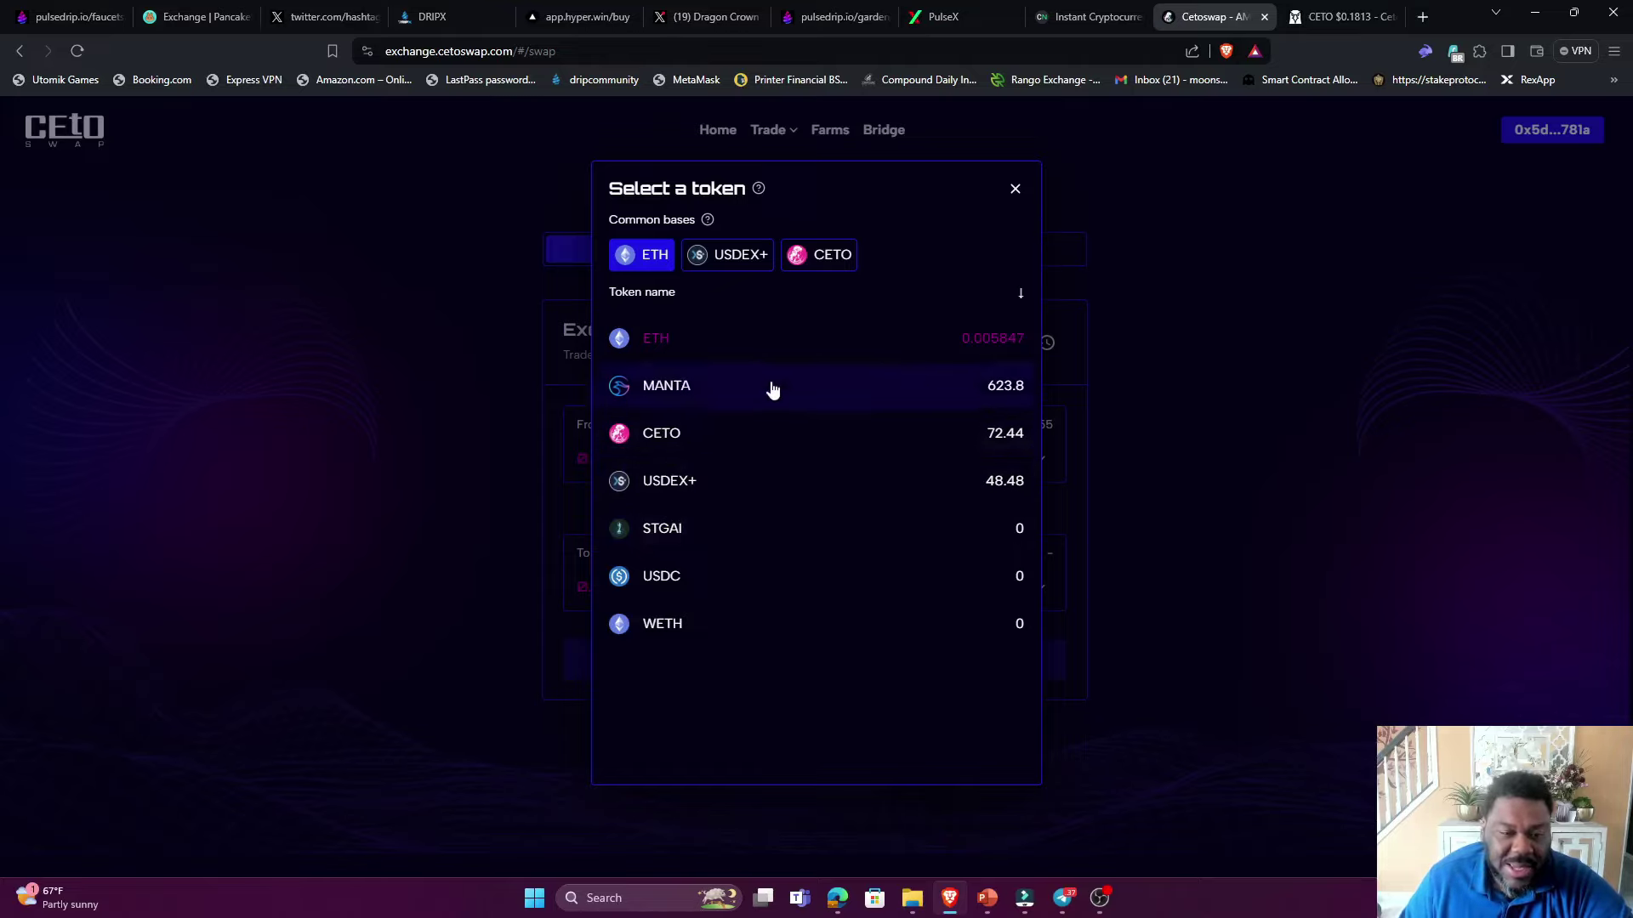
{"action": "left_click", "coordinate": [1187, 303]}
{"action": "left_click", "coordinate": [947, 907]}
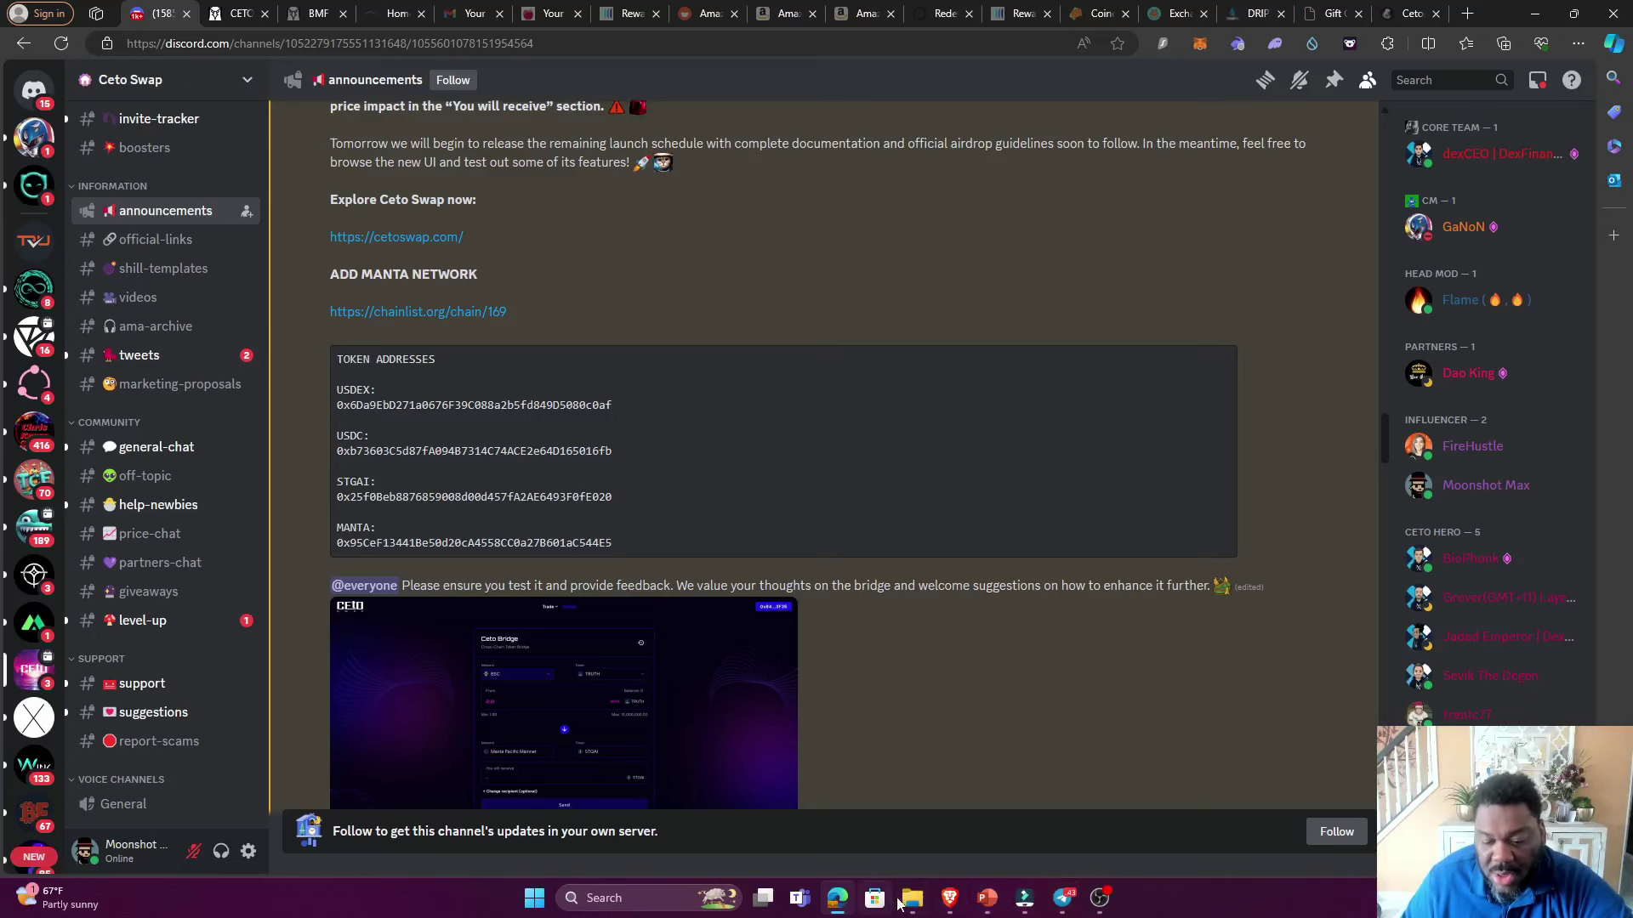
{"action": "left_click", "coordinate": [950, 898]}
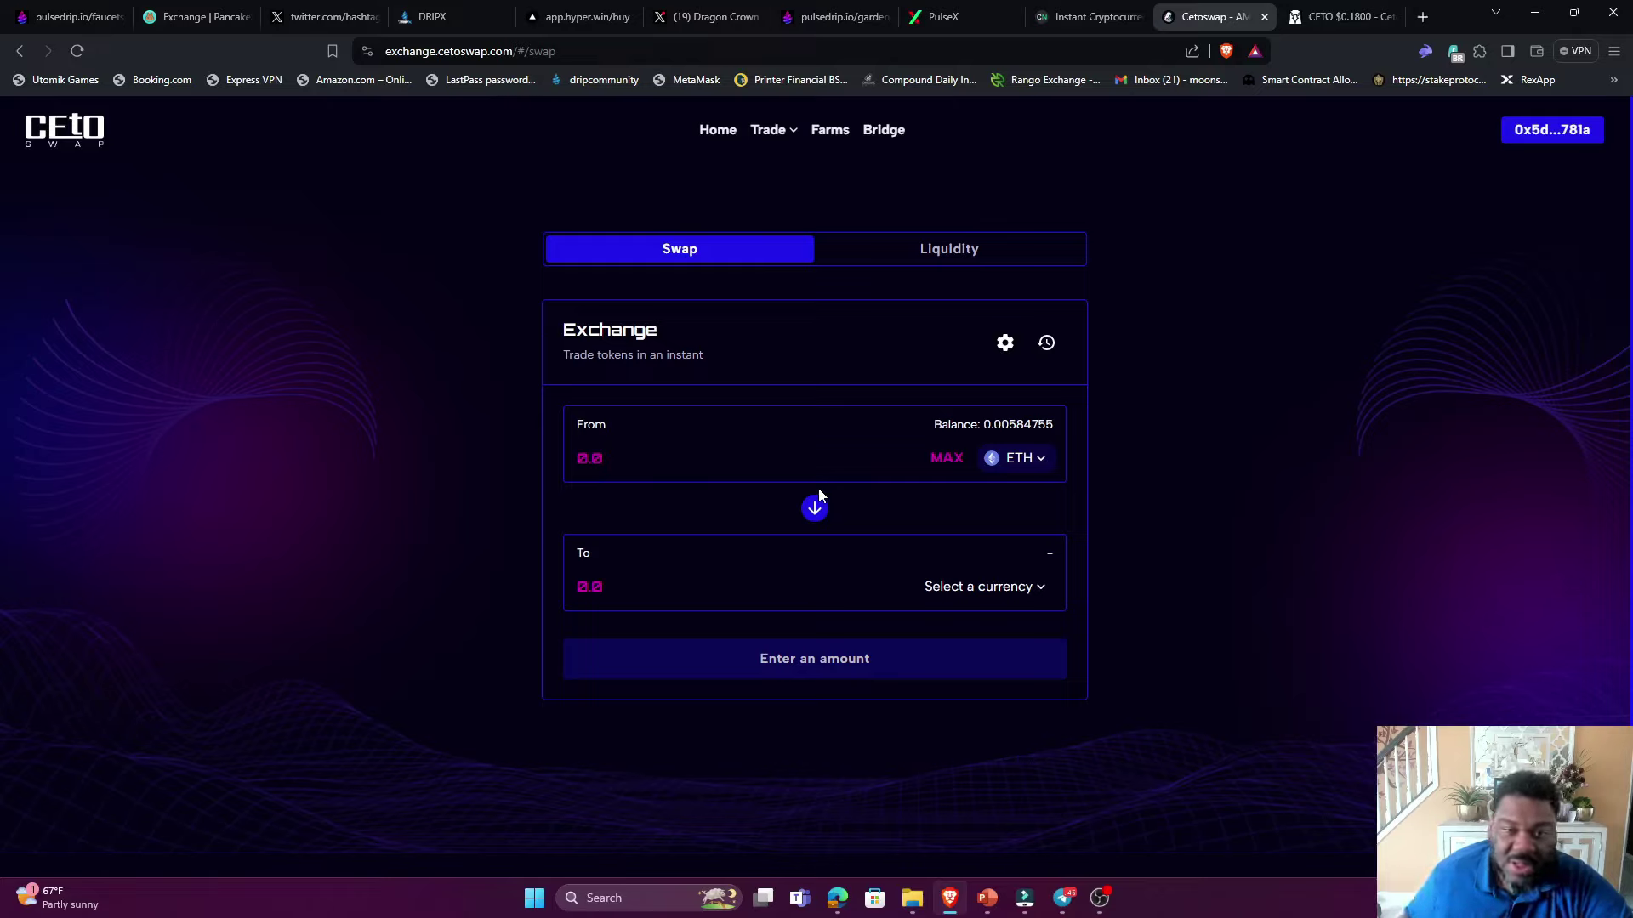
- Start adding liquidity on Cetoswap and choose CETO and USDEX+ as the token pair
{"action": "left_click", "coordinate": [920, 254]}
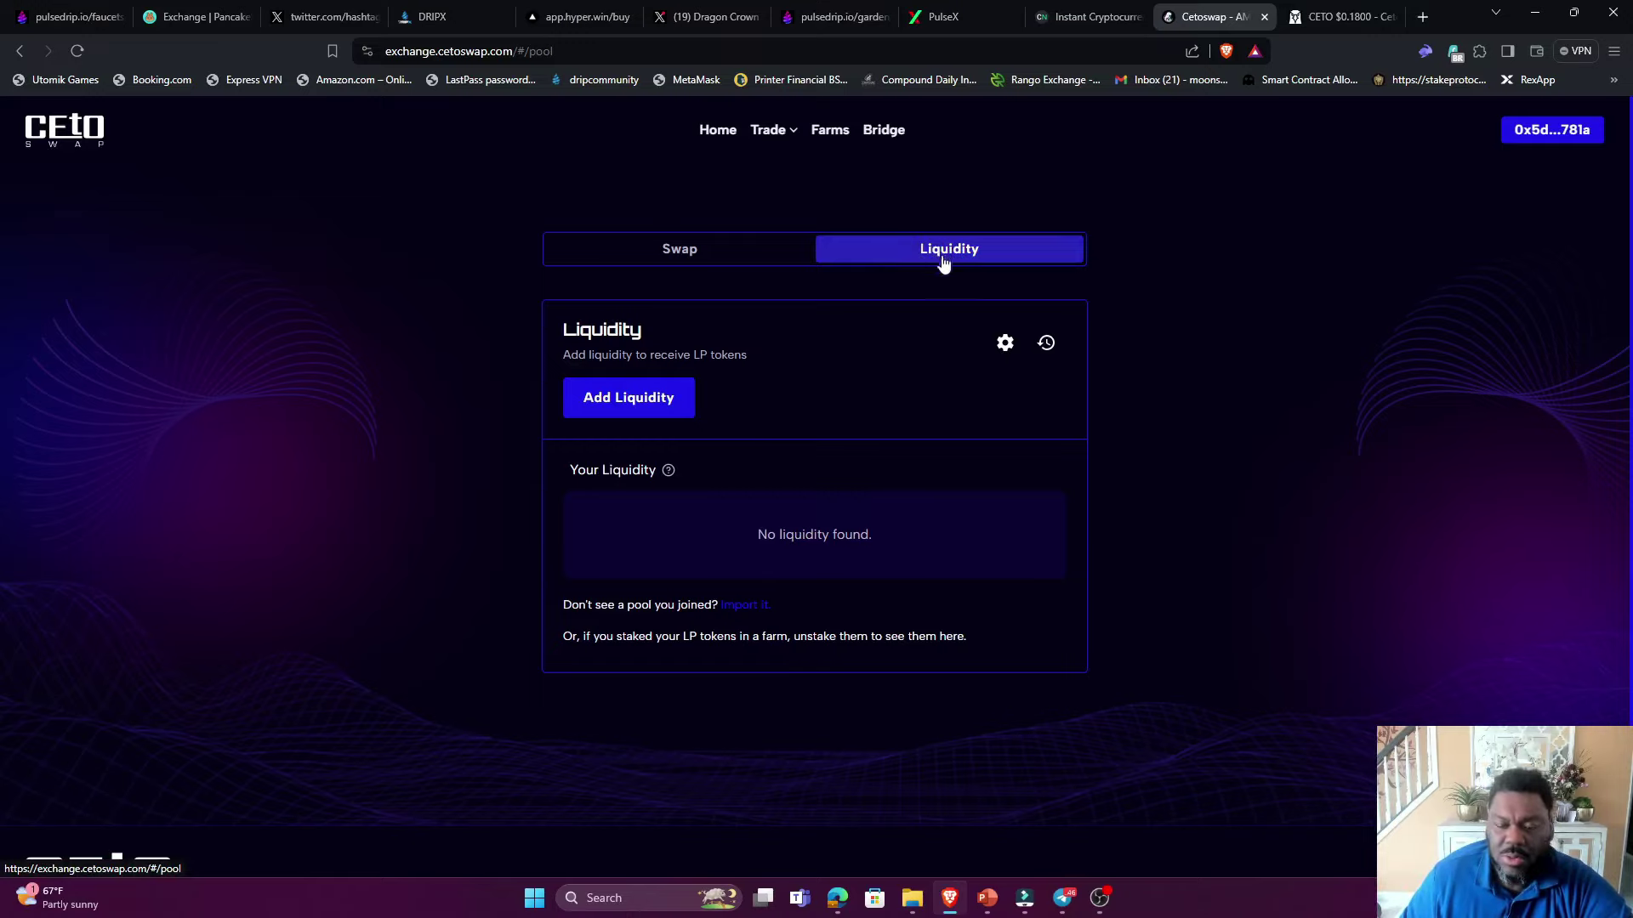
{"action": "left_click", "coordinate": [616, 400]}
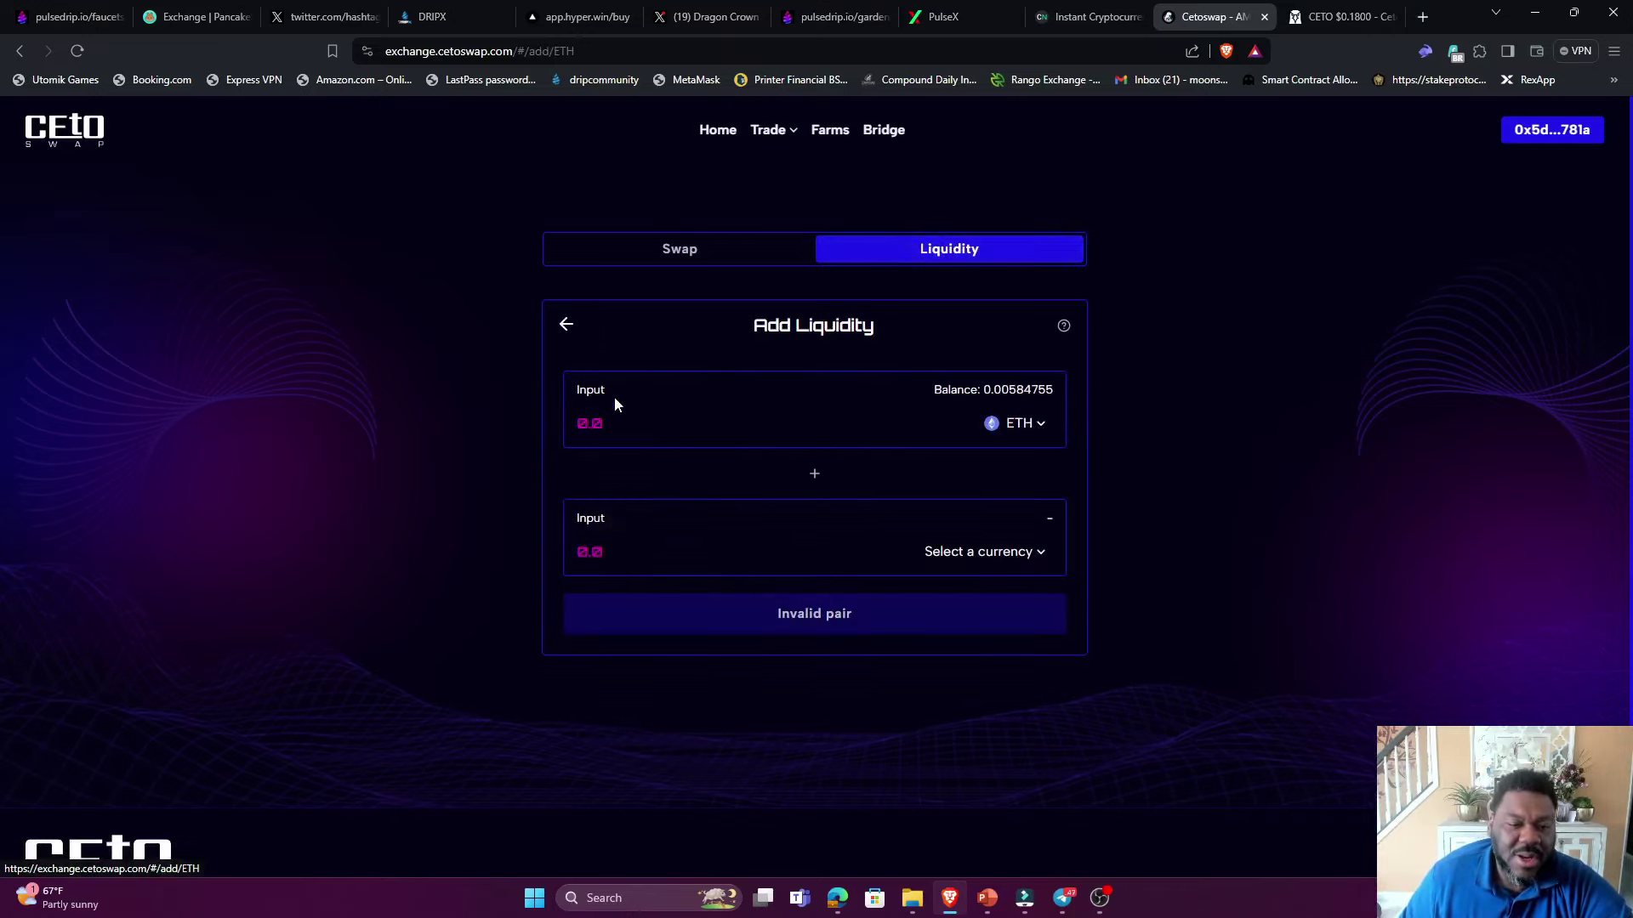
{"action": "left_click", "coordinate": [1039, 436]}
{"action": "left_click", "coordinate": [709, 435]}
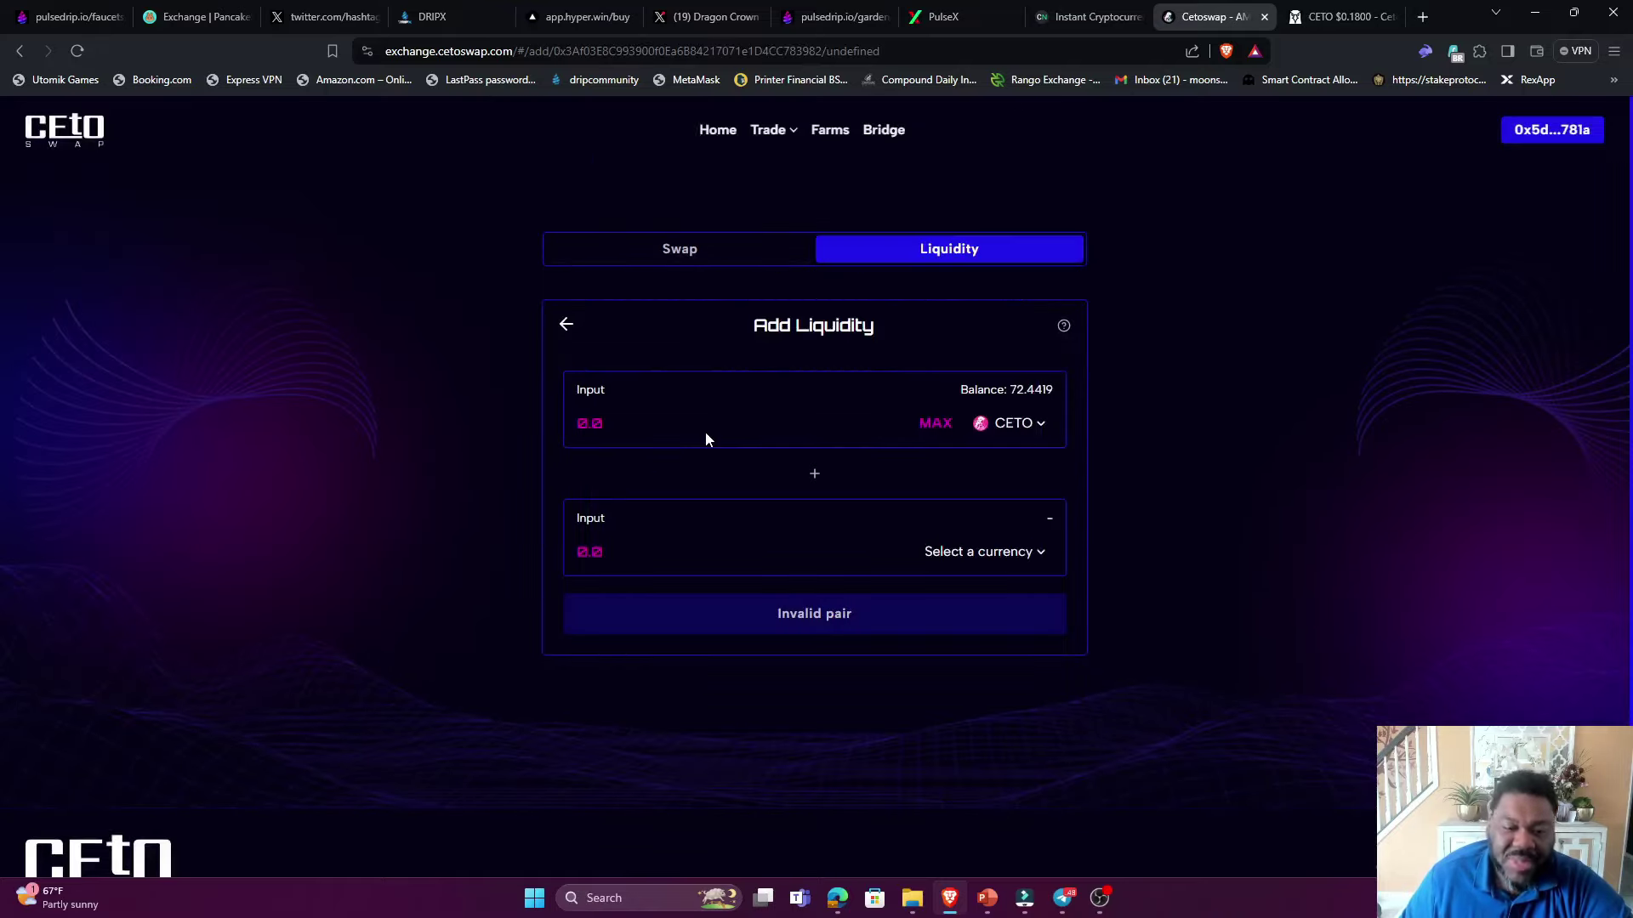
{"action": "left_click", "coordinate": [1016, 552]}
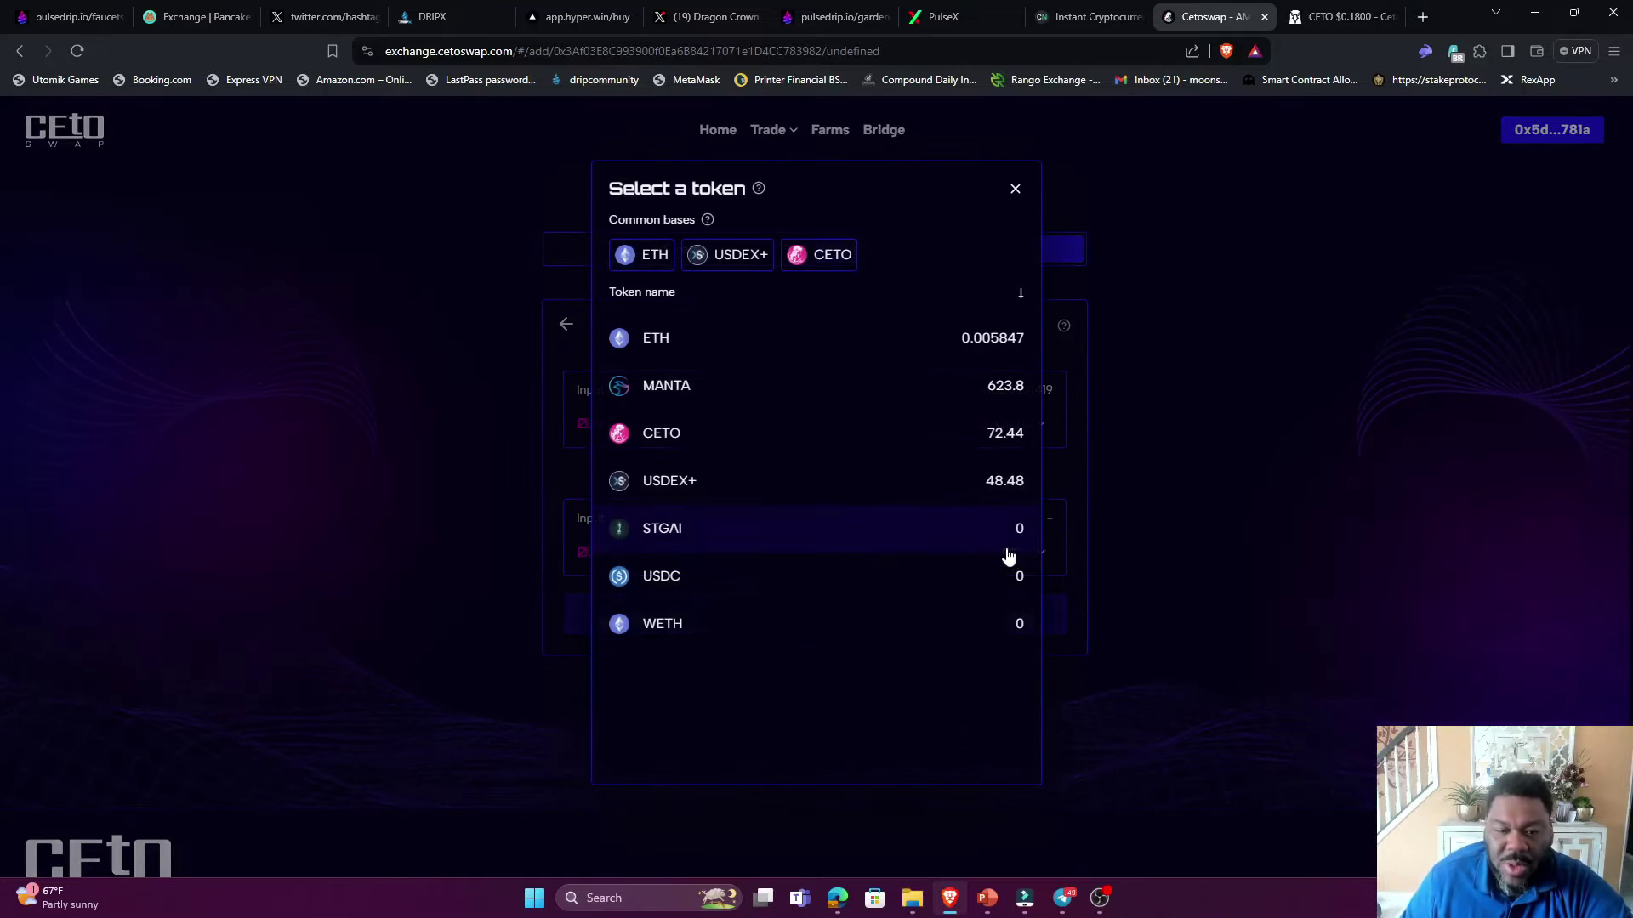
{"action": "left_click", "coordinate": [696, 482]}
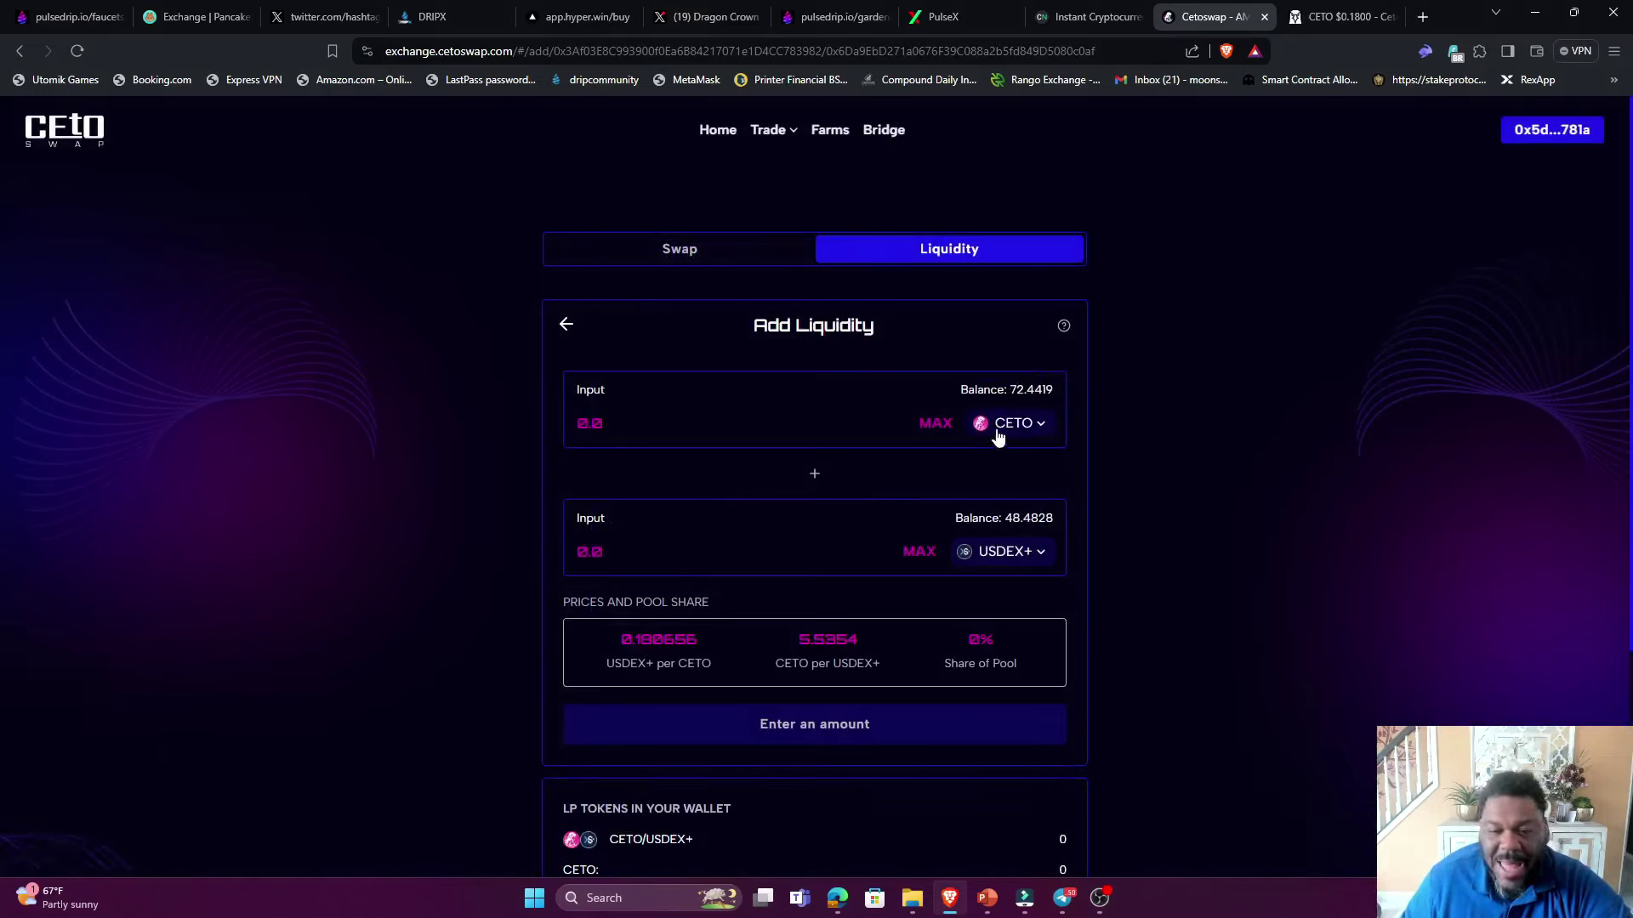
- Try to supply the maximum 72.4419 CETO with 13.087 USDEX+ to the pool, cancelling the wallet request and closing the supply summary
{"action": "left_click", "coordinate": [945, 423]}
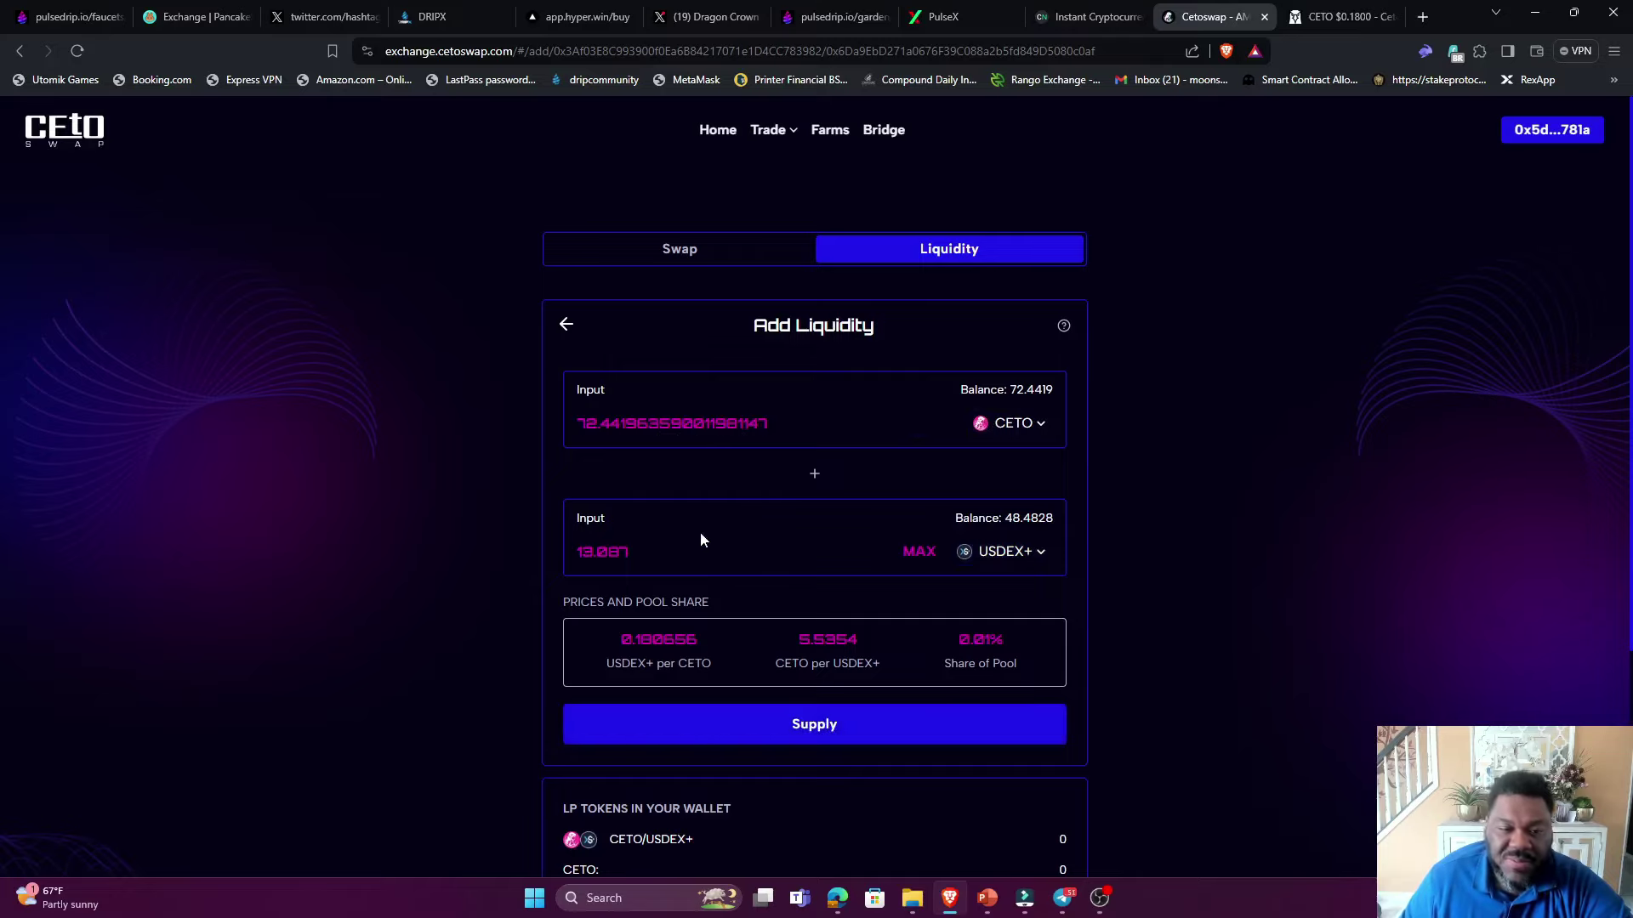
{"action": "scroll", "coordinate": [701, 541], "scroll_direction": "down", "scroll_amount": 2}
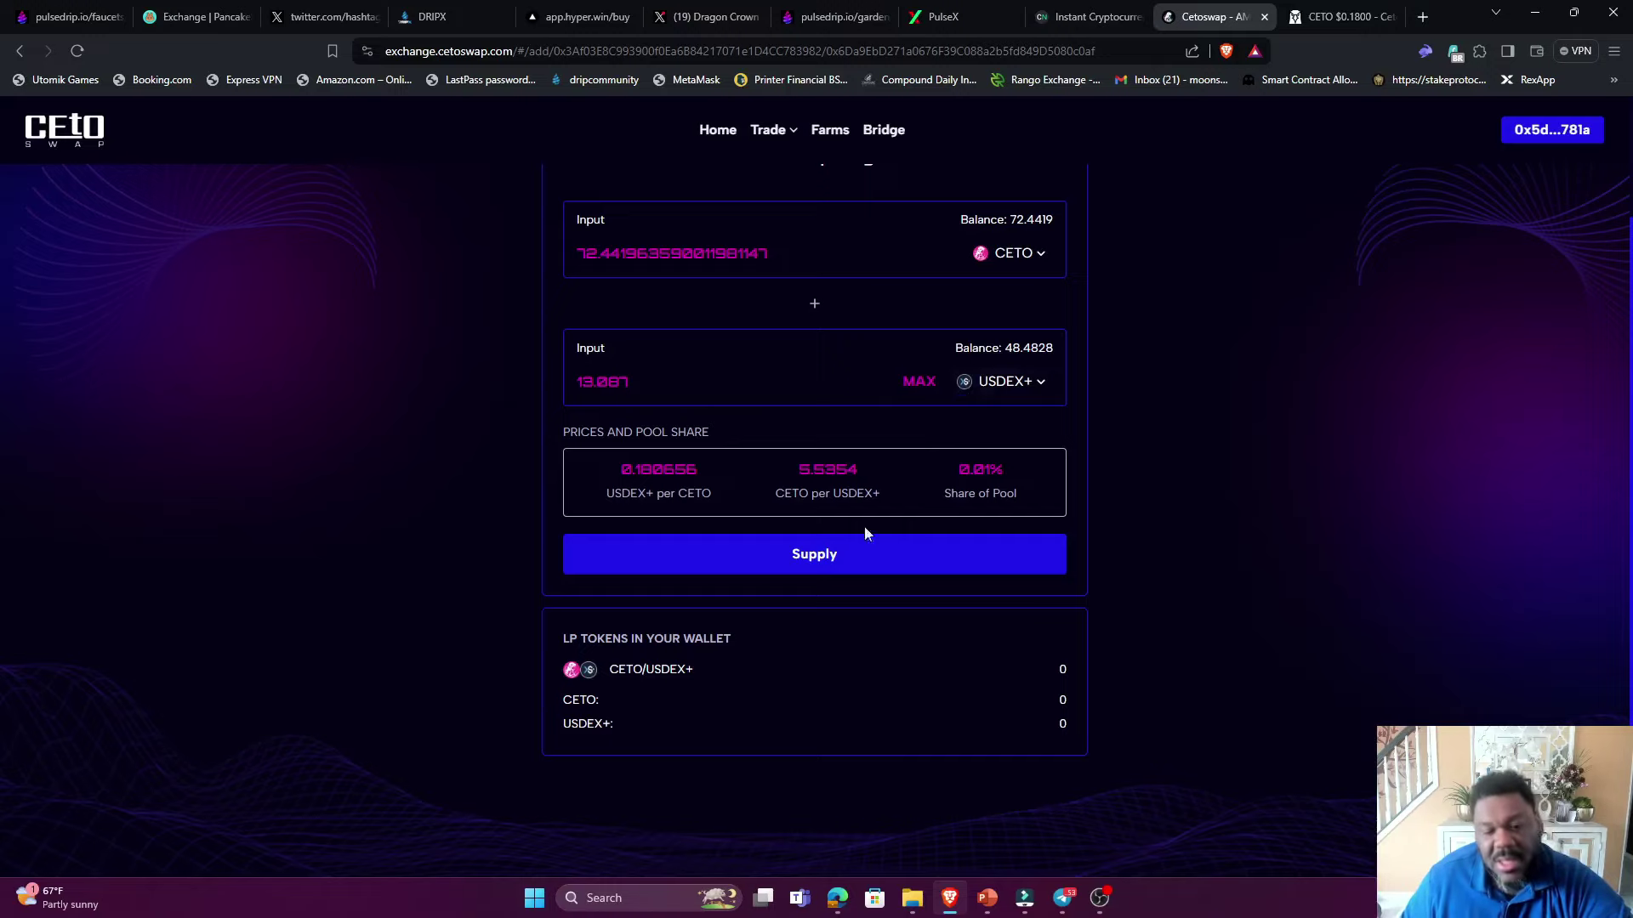
{"action": "left_click", "coordinate": [813, 563]}
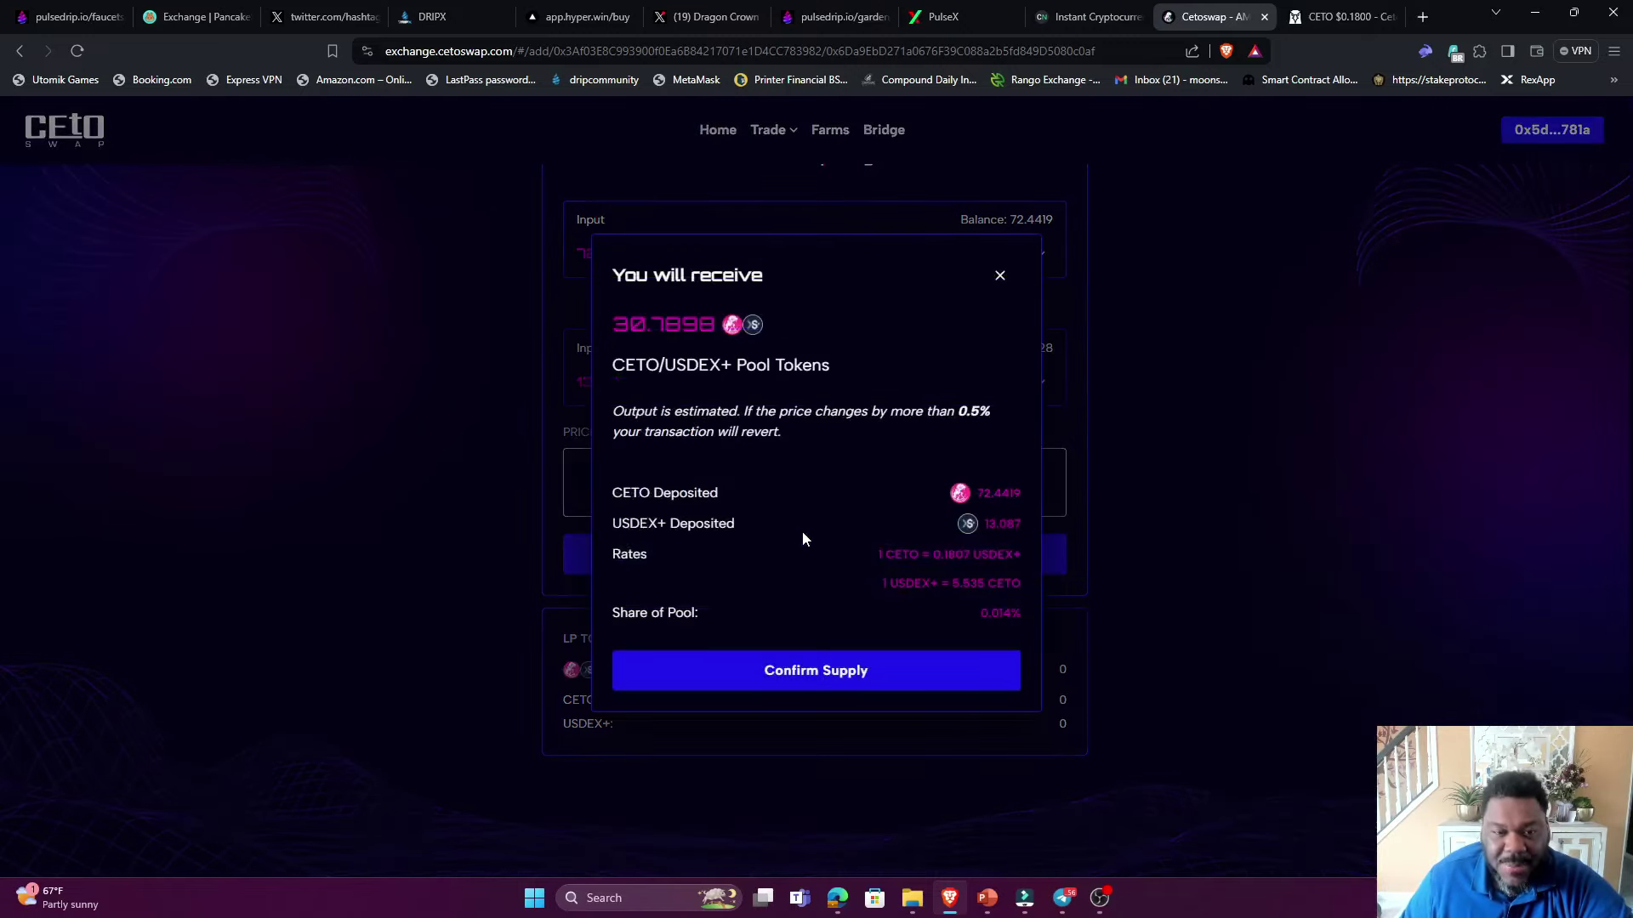
{"action": "left_click", "coordinate": [840, 671]}
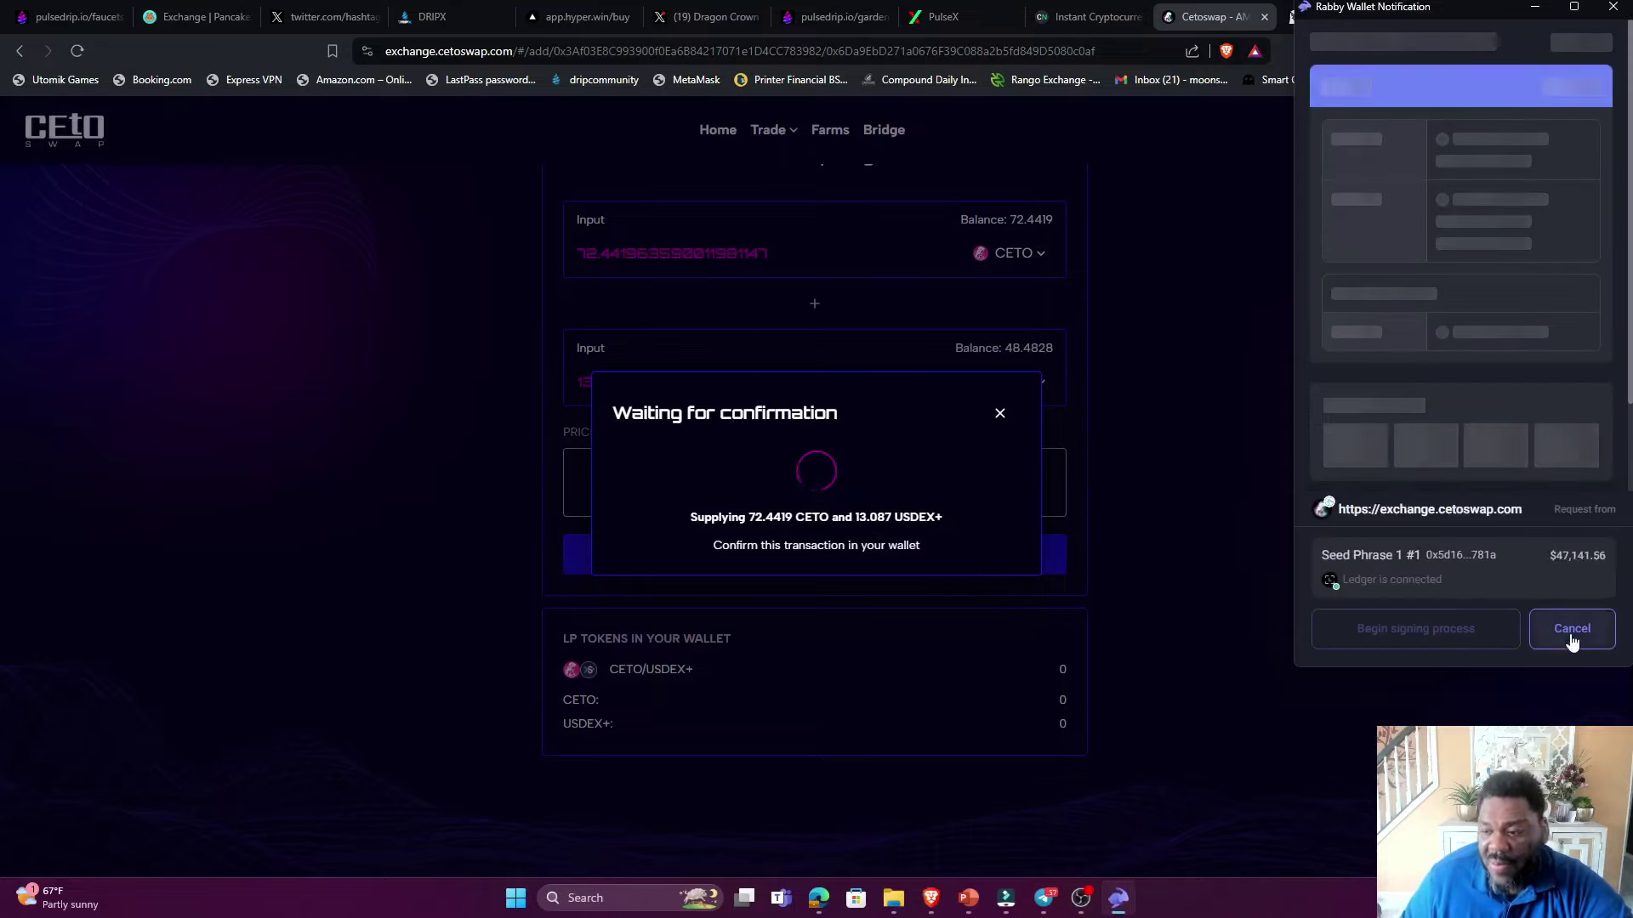
{"action": "left_click", "coordinate": [1571, 634]}
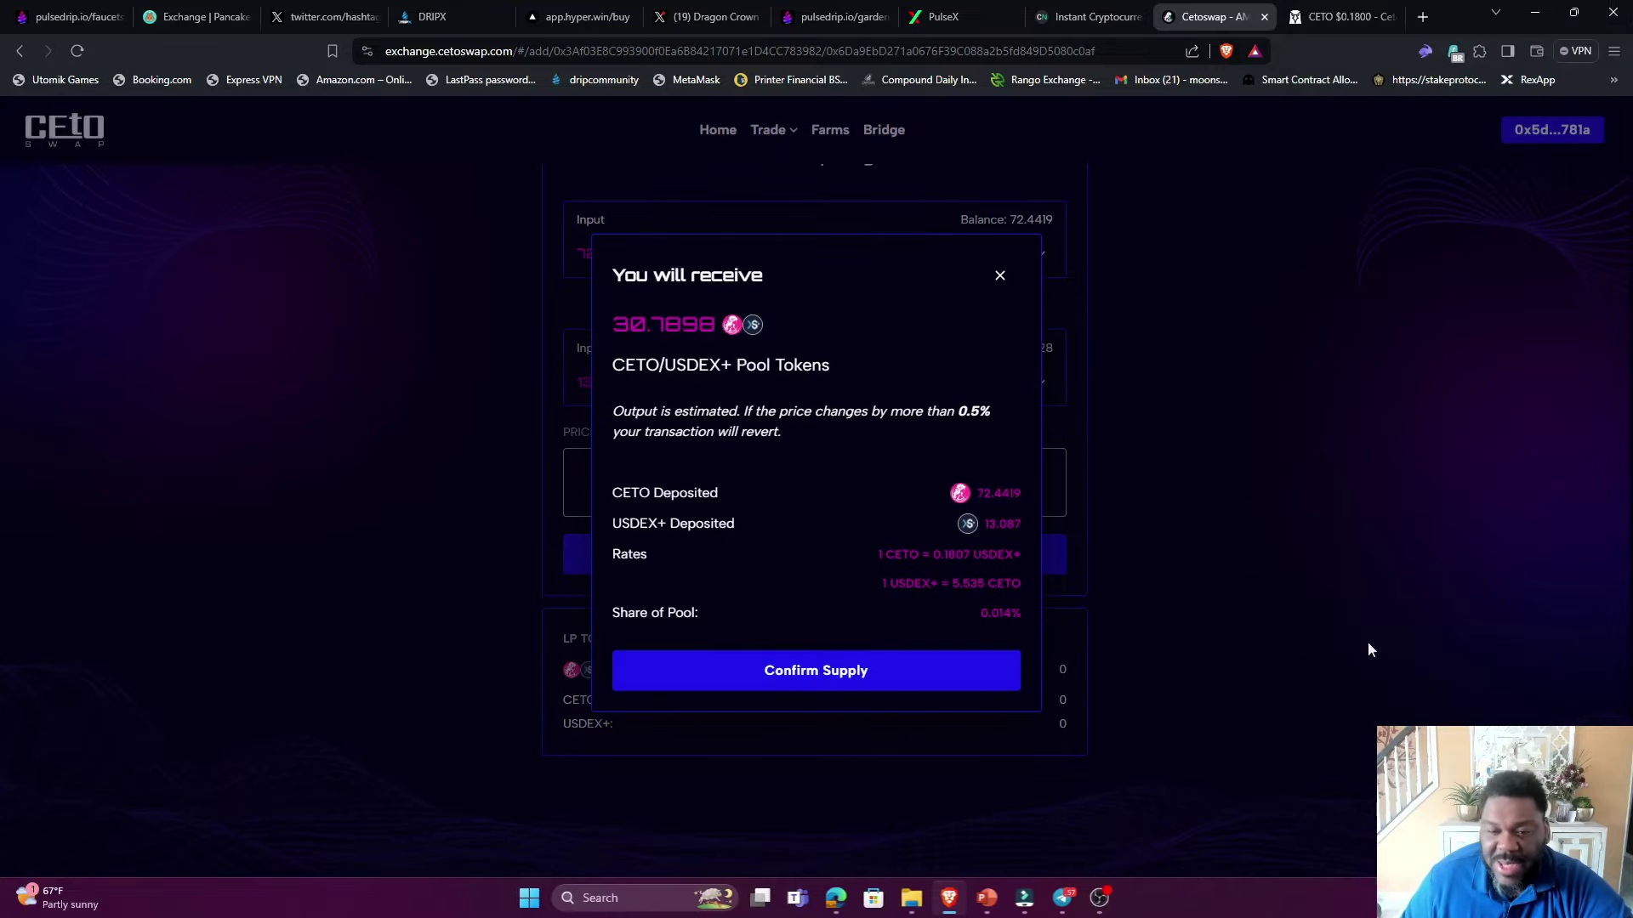
{"action": "left_click", "coordinate": [1001, 277]}
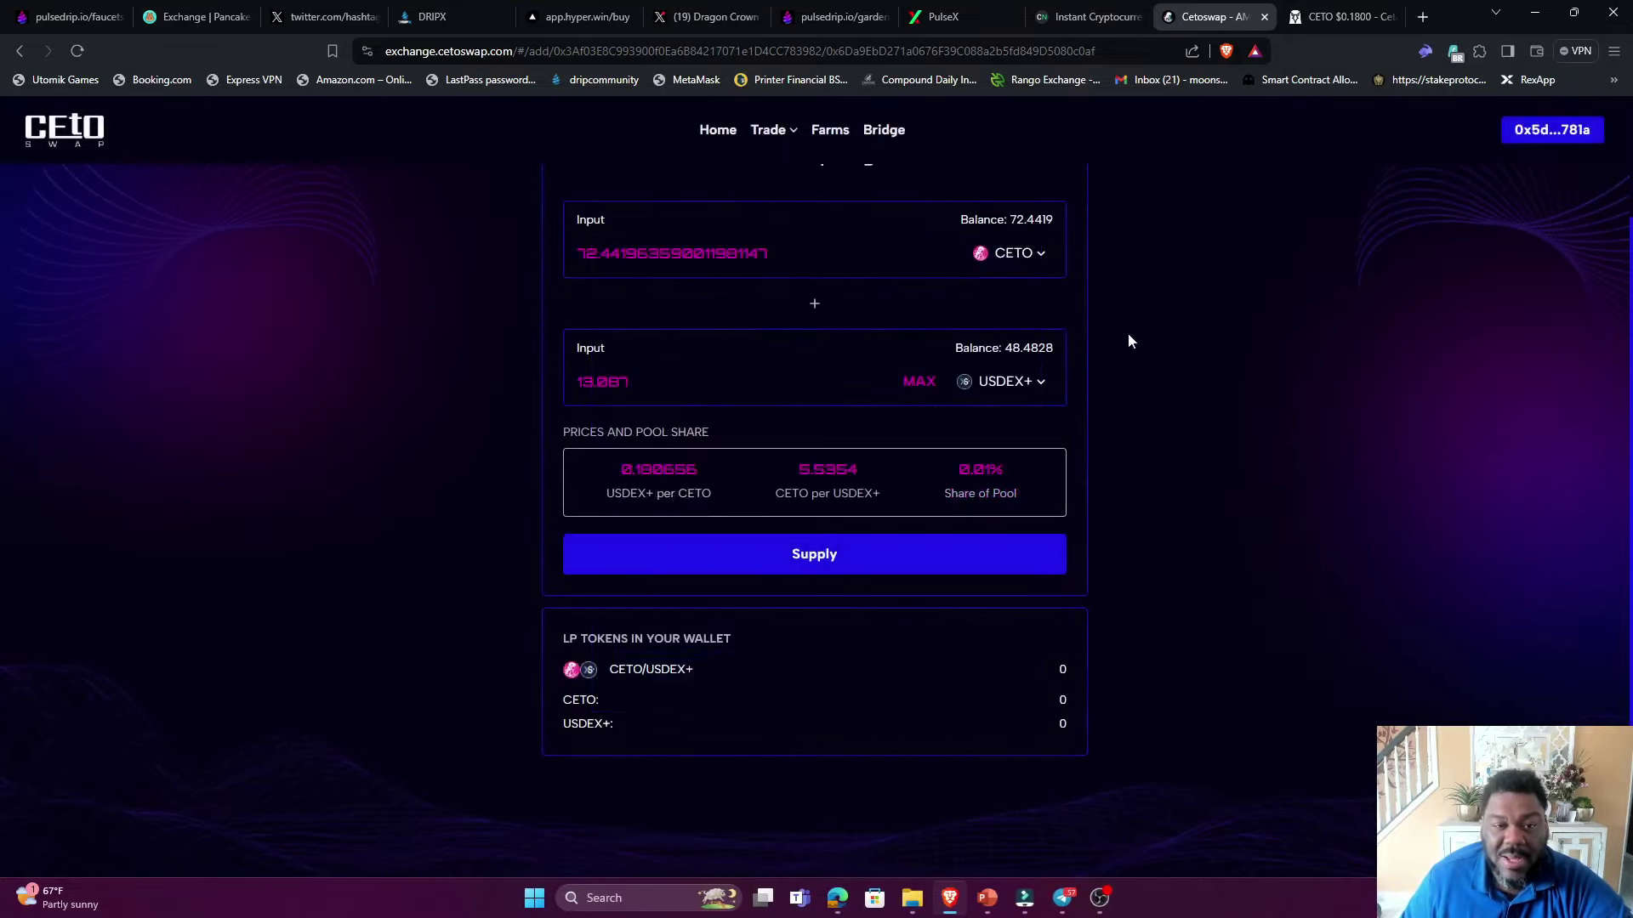
- View the deposit dialog for CETO/USDEX+ tokens on the farms page and close it without staking anything
{"action": "left_click", "coordinate": [829, 137]}
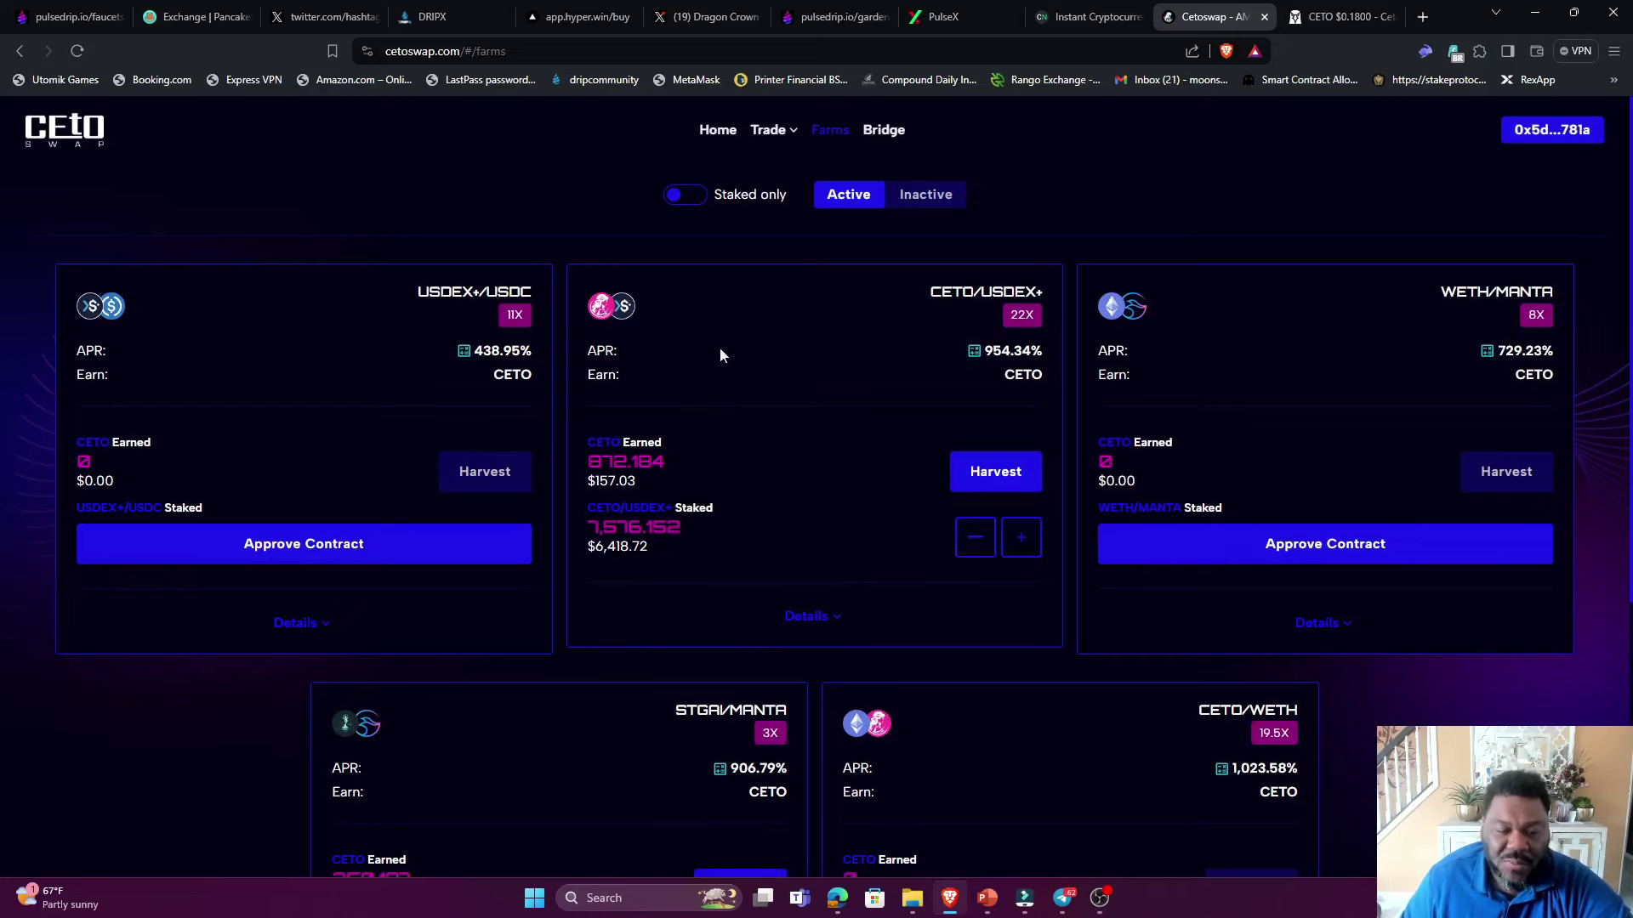
{"action": "left_click", "coordinate": [1019, 541]}
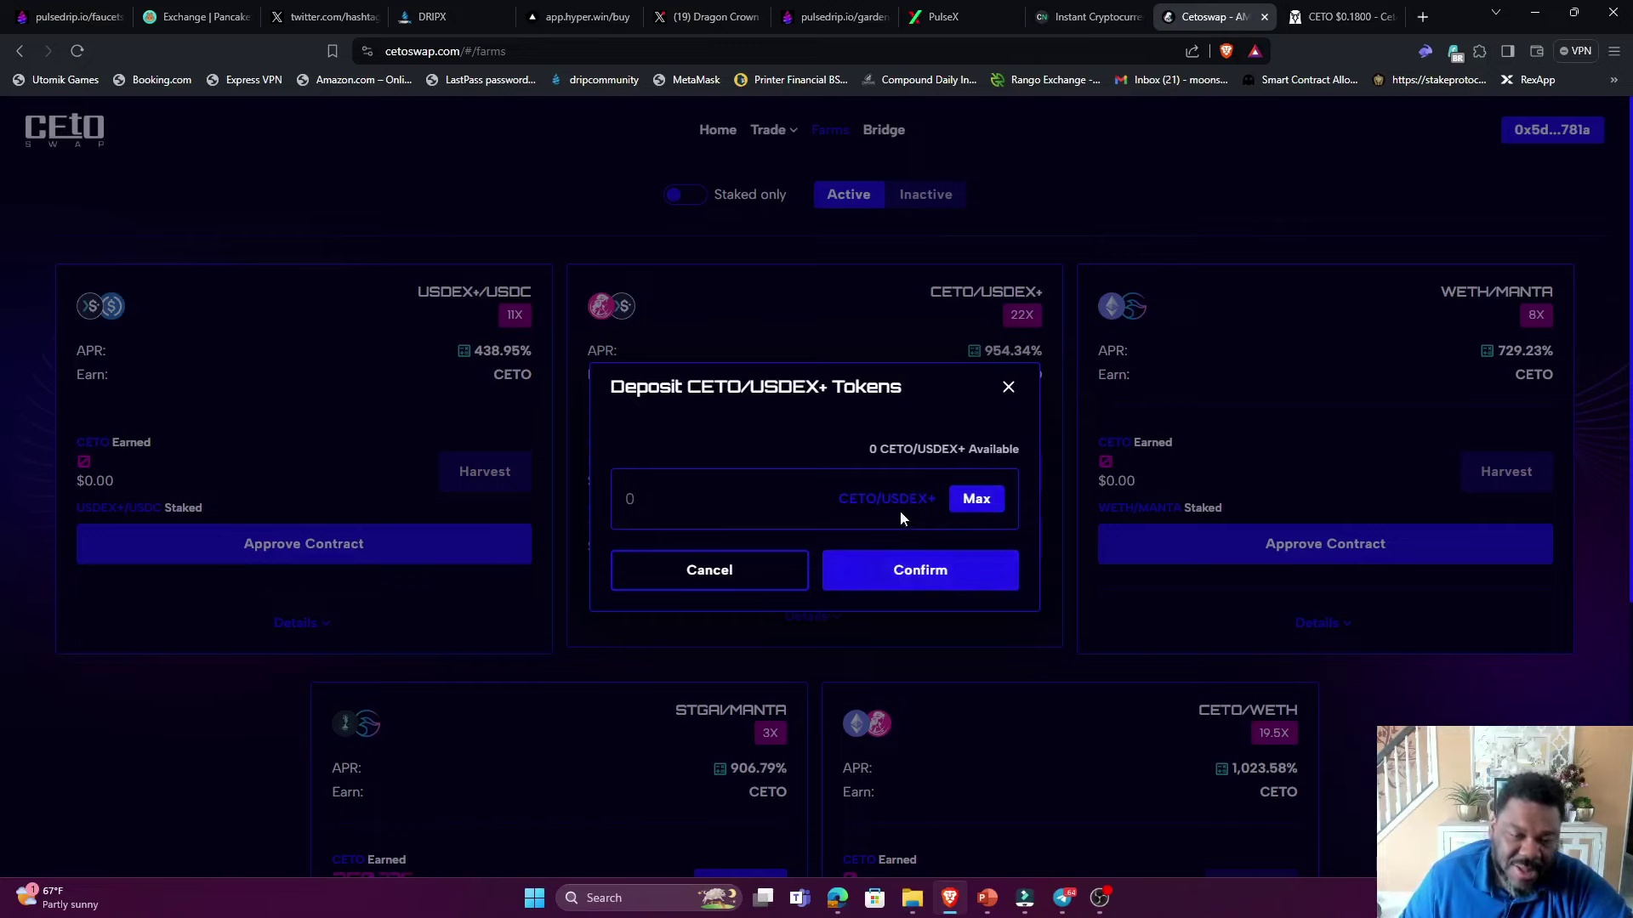
{"action": "left_click", "coordinate": [1008, 388]}
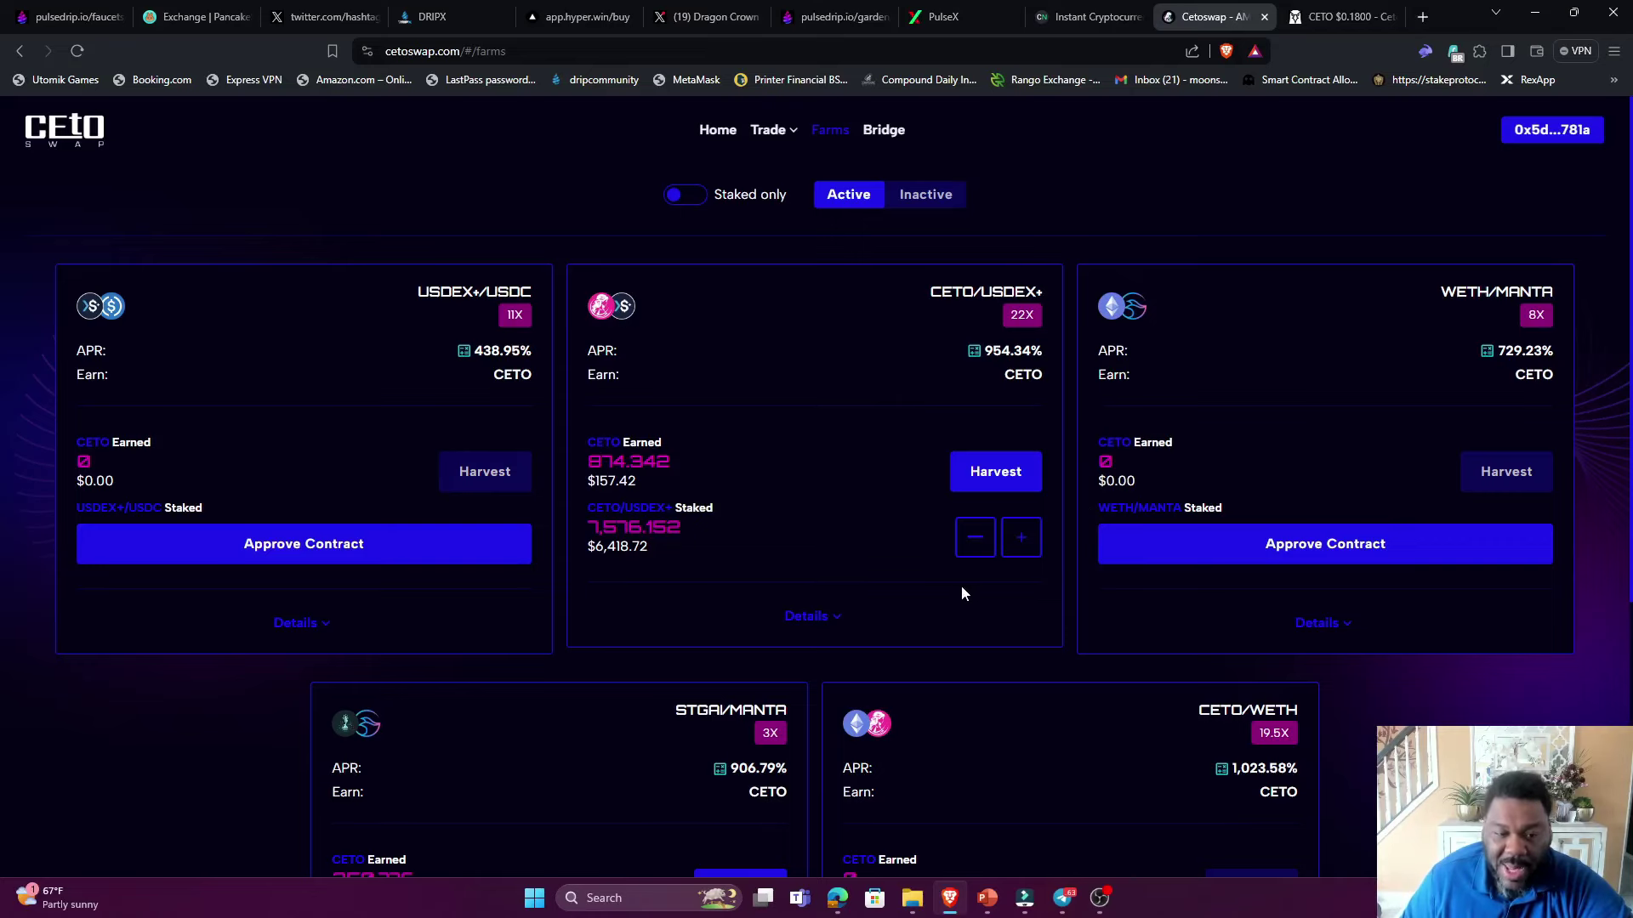
- Fill in the maximum CETO/USDEX+ withdrawal amount for the farm and close the dialog without confirming
{"action": "left_click", "coordinate": [975, 543]}
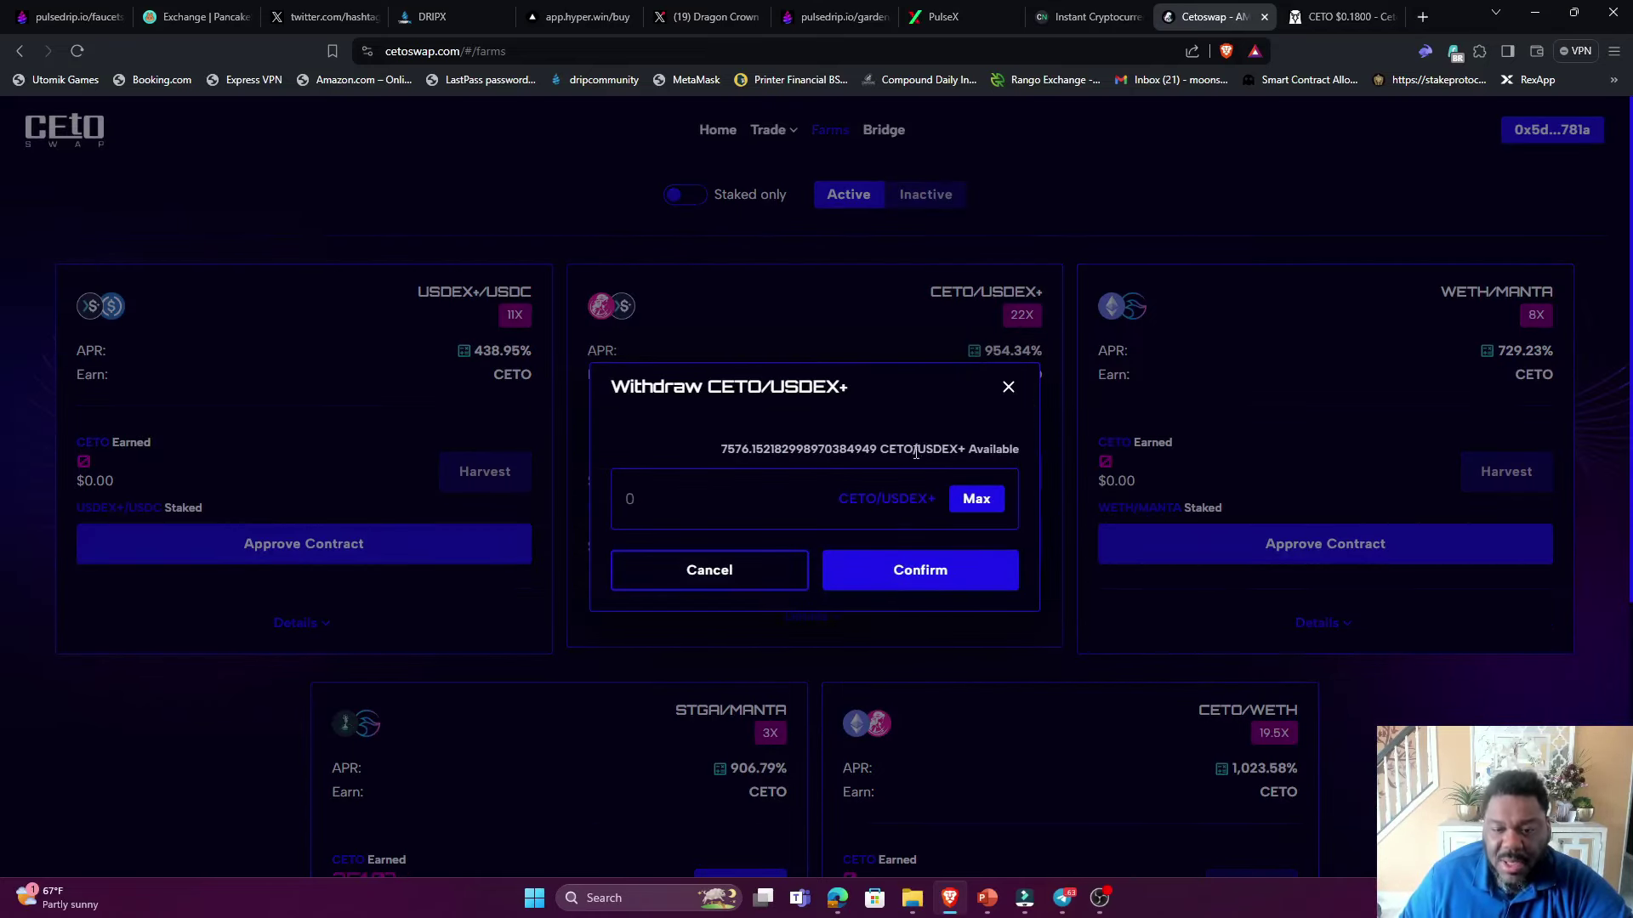
{"action": "left_click", "coordinate": [979, 504]}
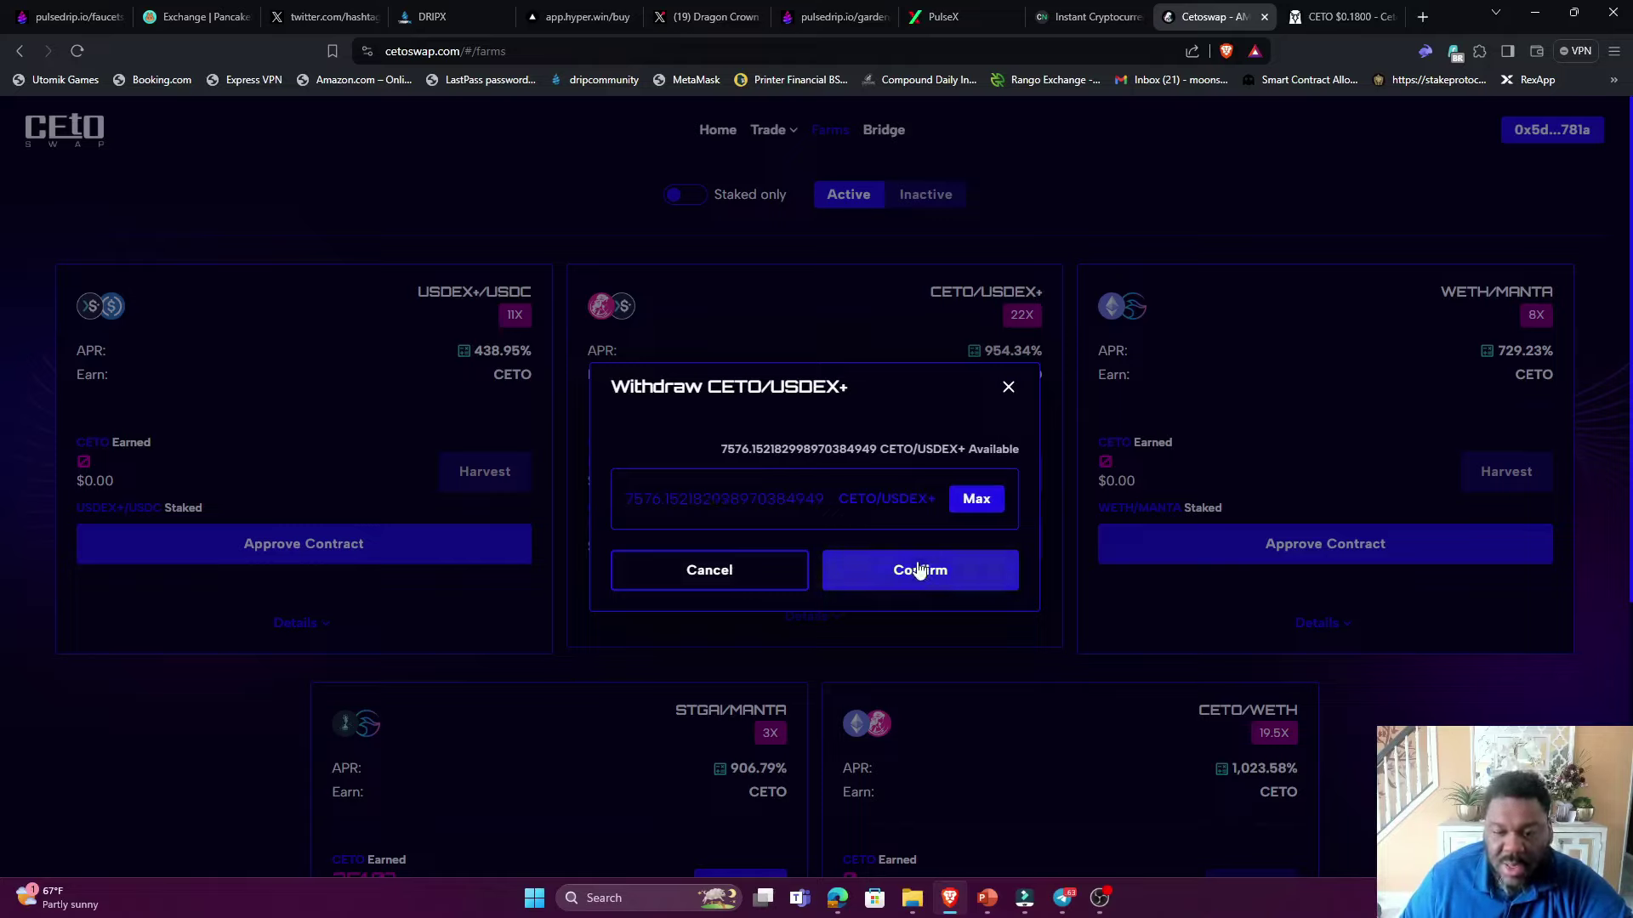
{"action": "left_click", "coordinate": [1009, 388]}
- Check the STGAI/MANTA and CETO/USDEX+ farm rewards, and review the home page's wallet CETO, harvestable CETO and TVL figures
{"action": "scroll", "coordinate": [1003, 391], "scroll_direction": "down", "scroll_amount": 4}
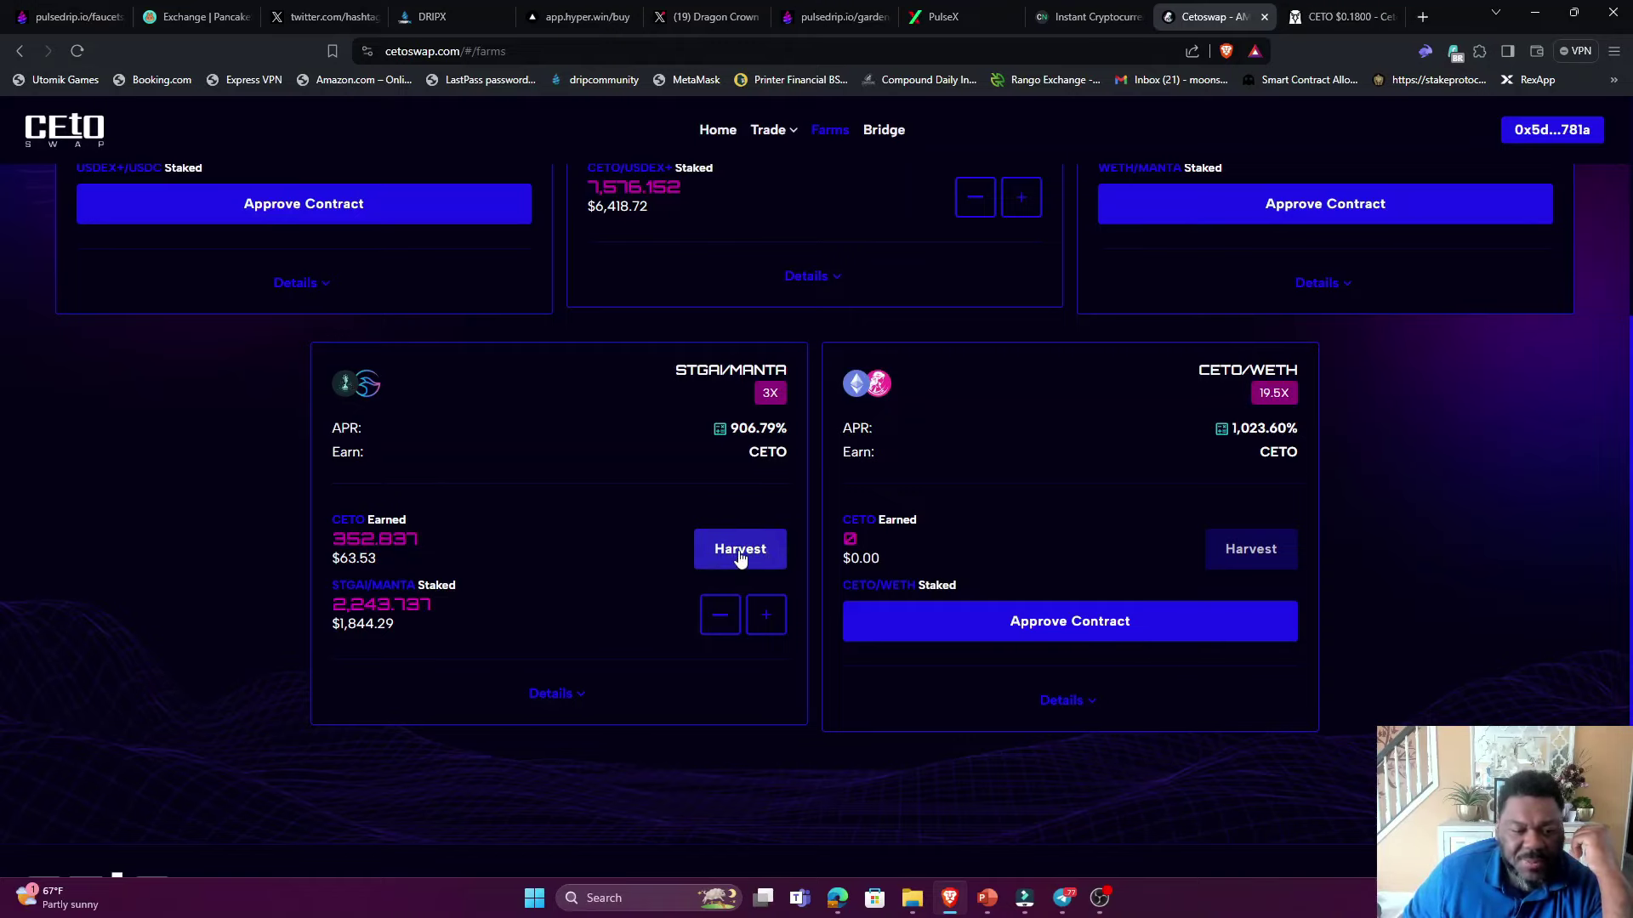
{"action": "scroll", "coordinate": [672, 549], "scroll_direction": "up", "scroll_amount": 4}
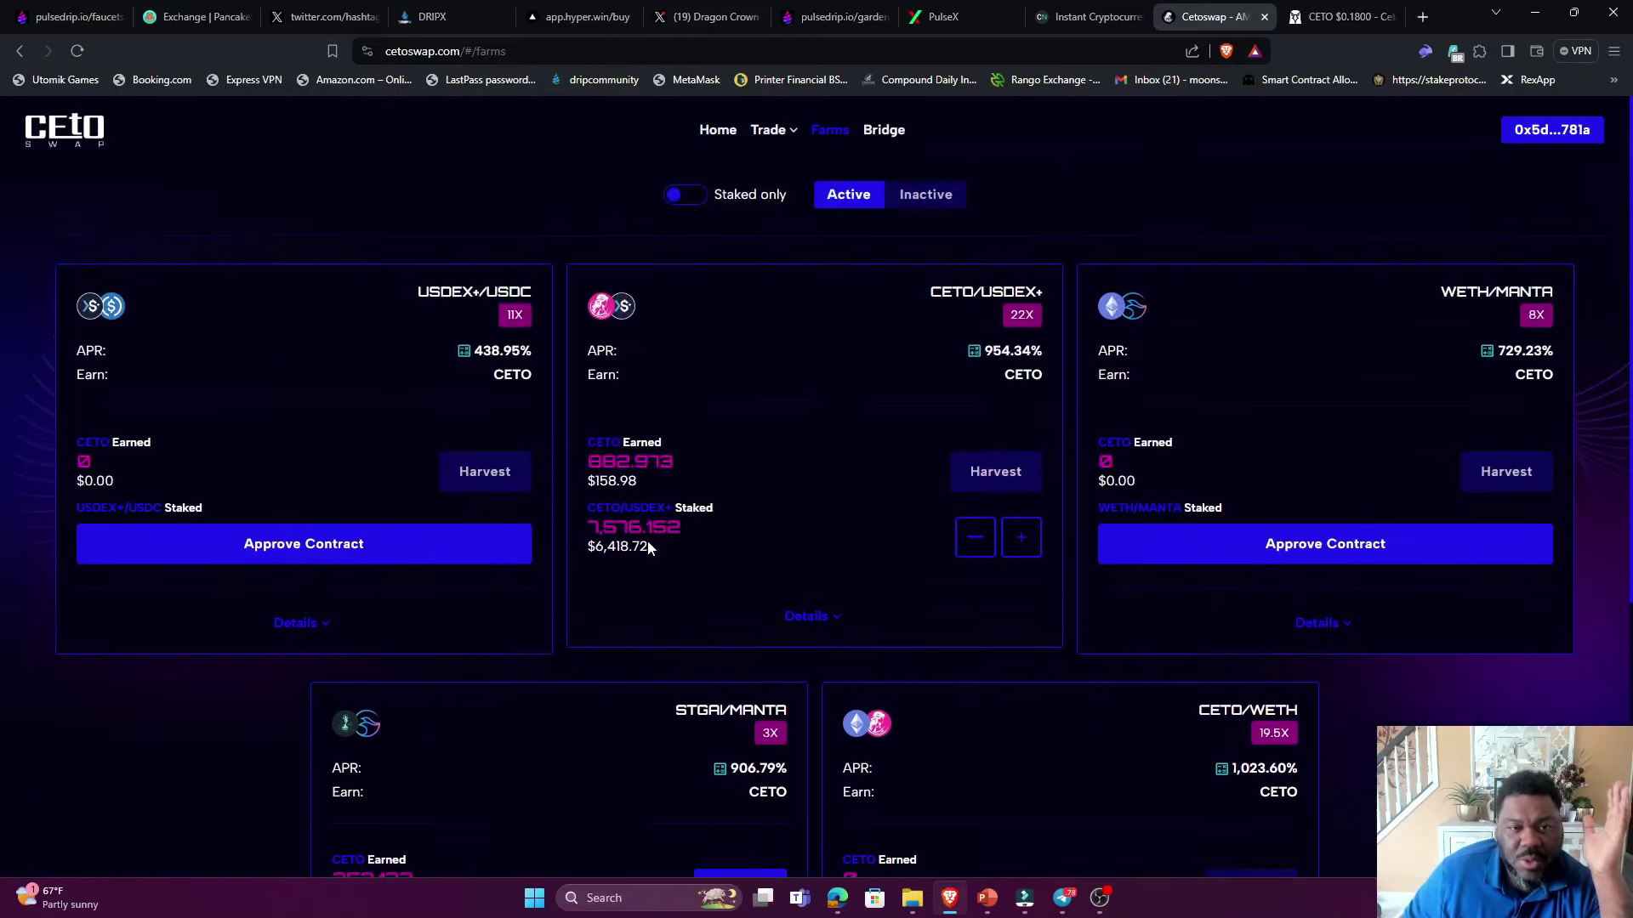
{"action": "left_click", "coordinate": [719, 130]}
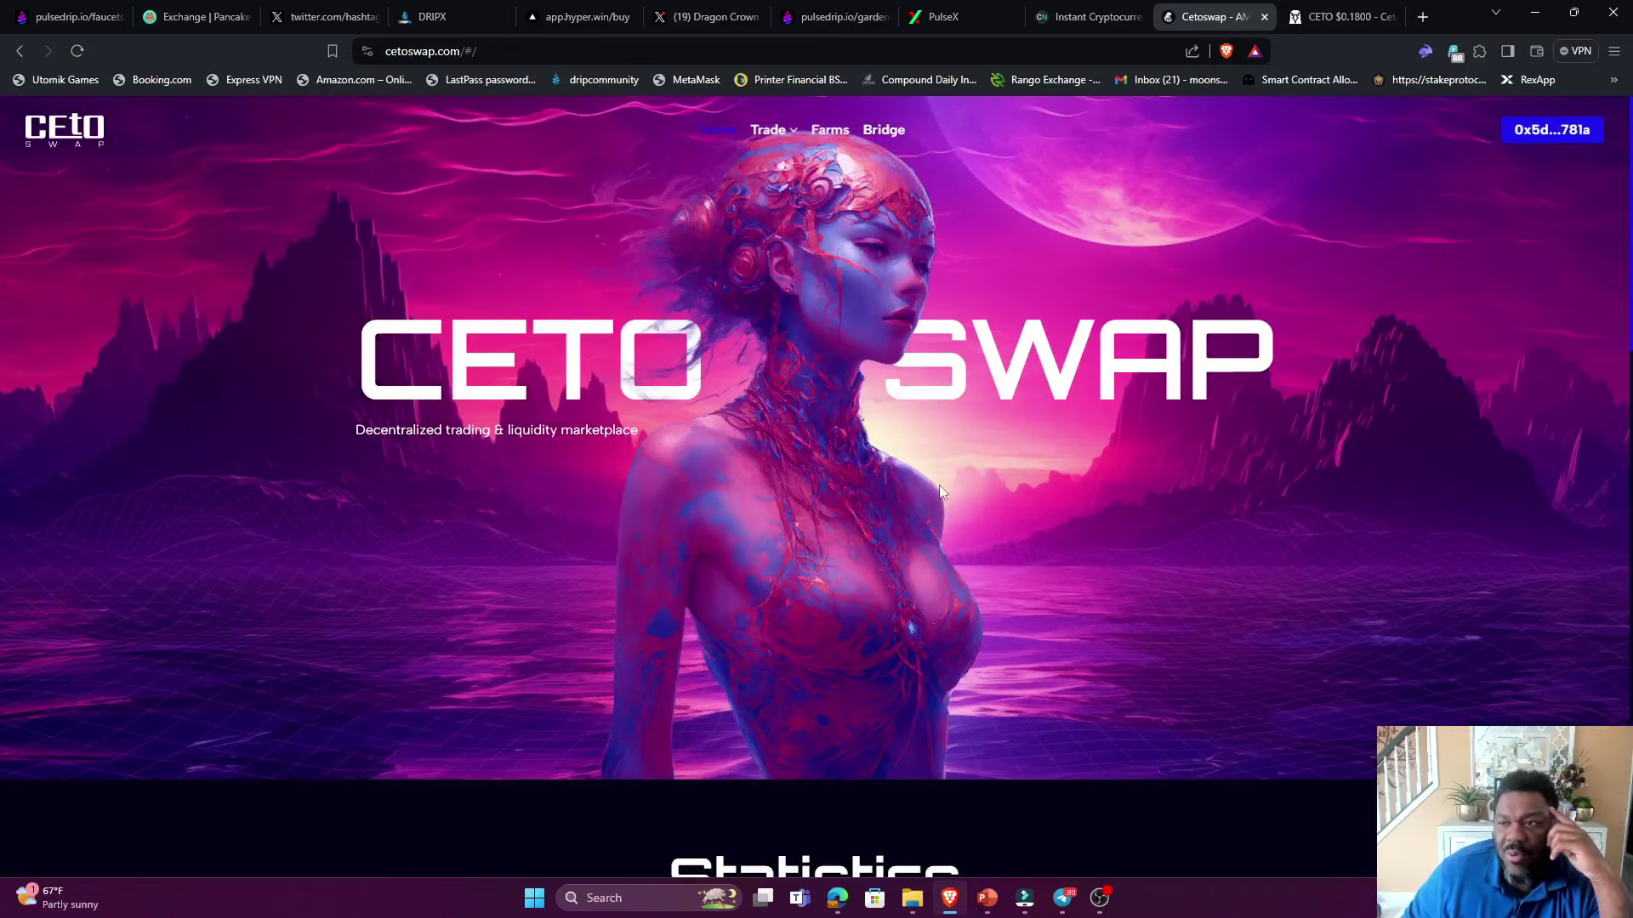
{"action": "scroll", "coordinate": [939, 484], "scroll_direction": "down", "scroll_amount": 12}
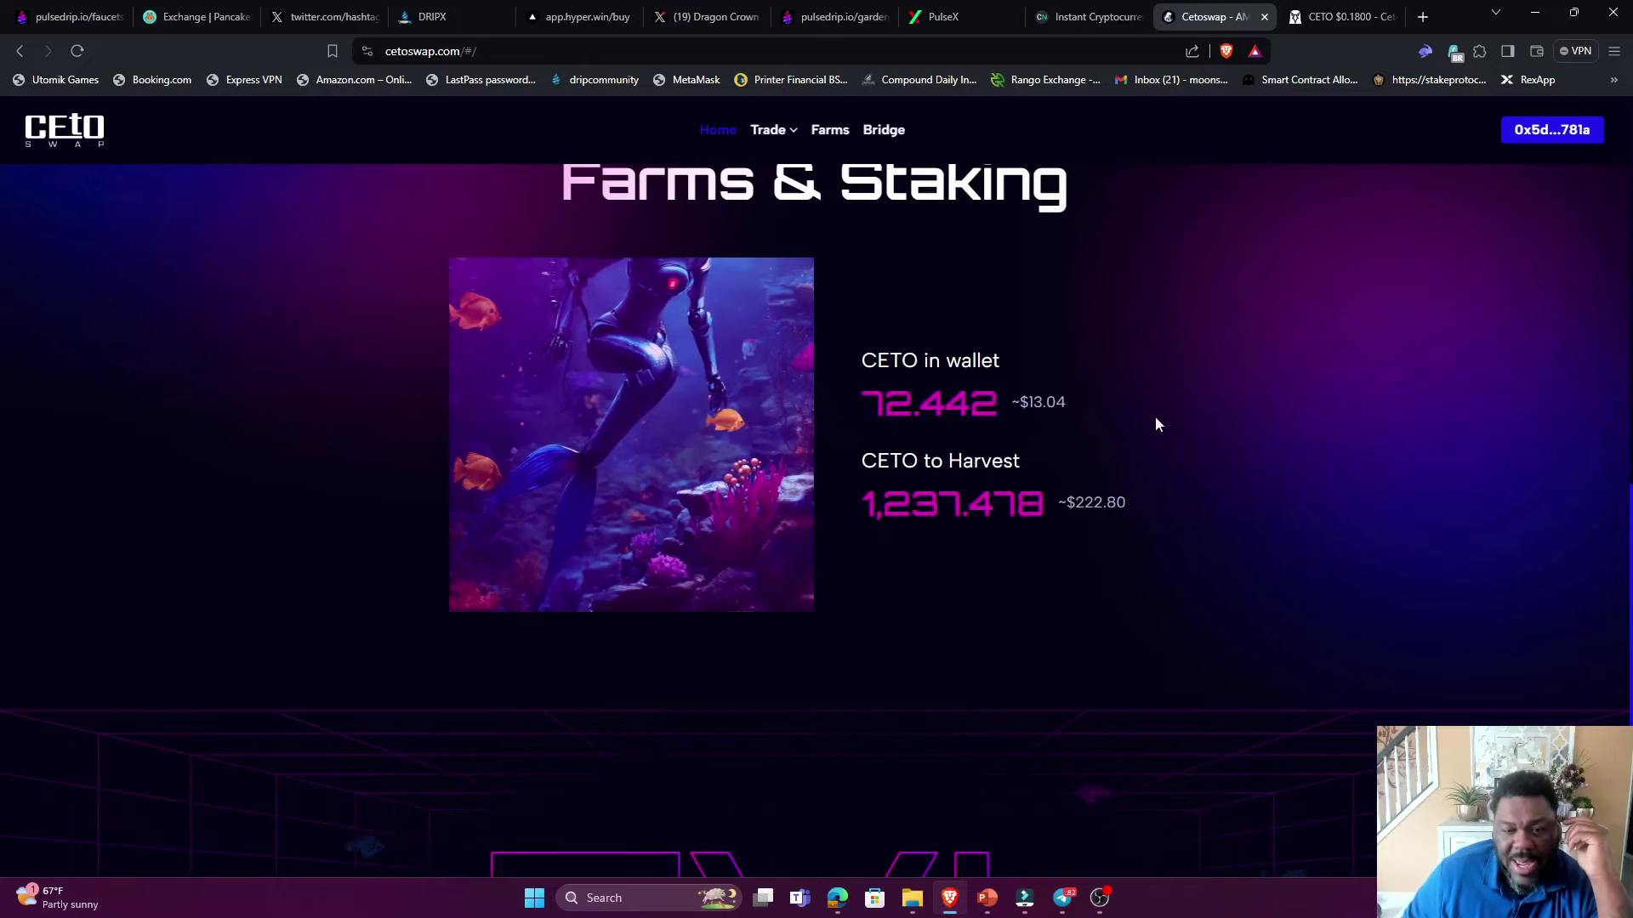
{"action": "scroll", "coordinate": [1194, 420], "scroll_direction": "down", "scroll_amount": 5}
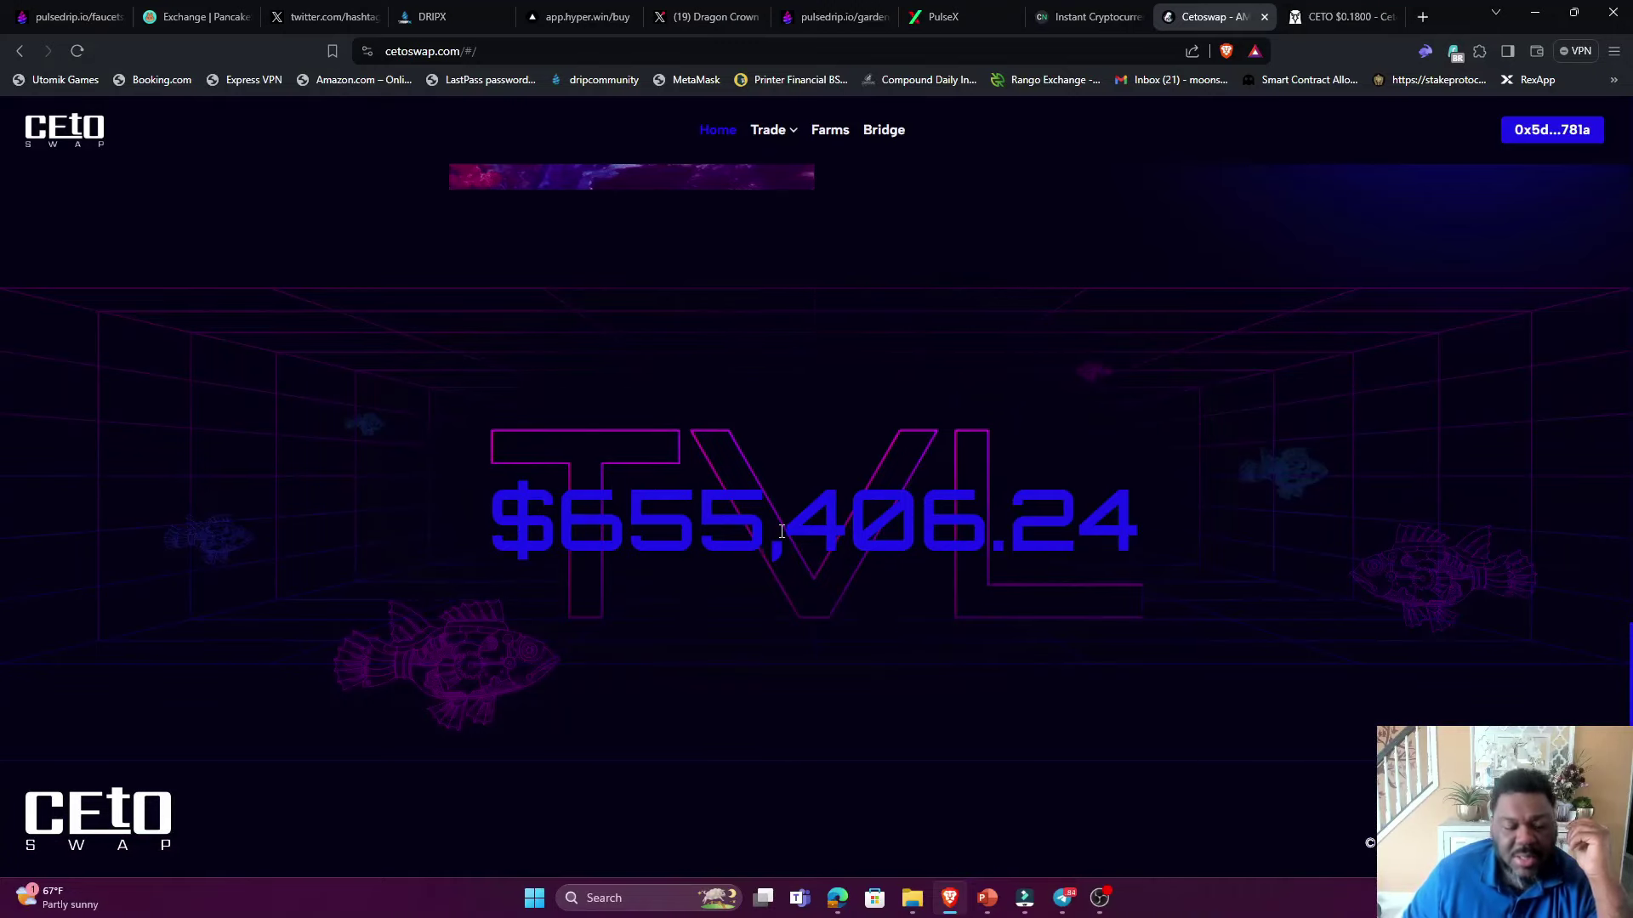
{"action": "scroll", "coordinate": [781, 531], "scroll_direction": "up", "scroll_amount": 3}
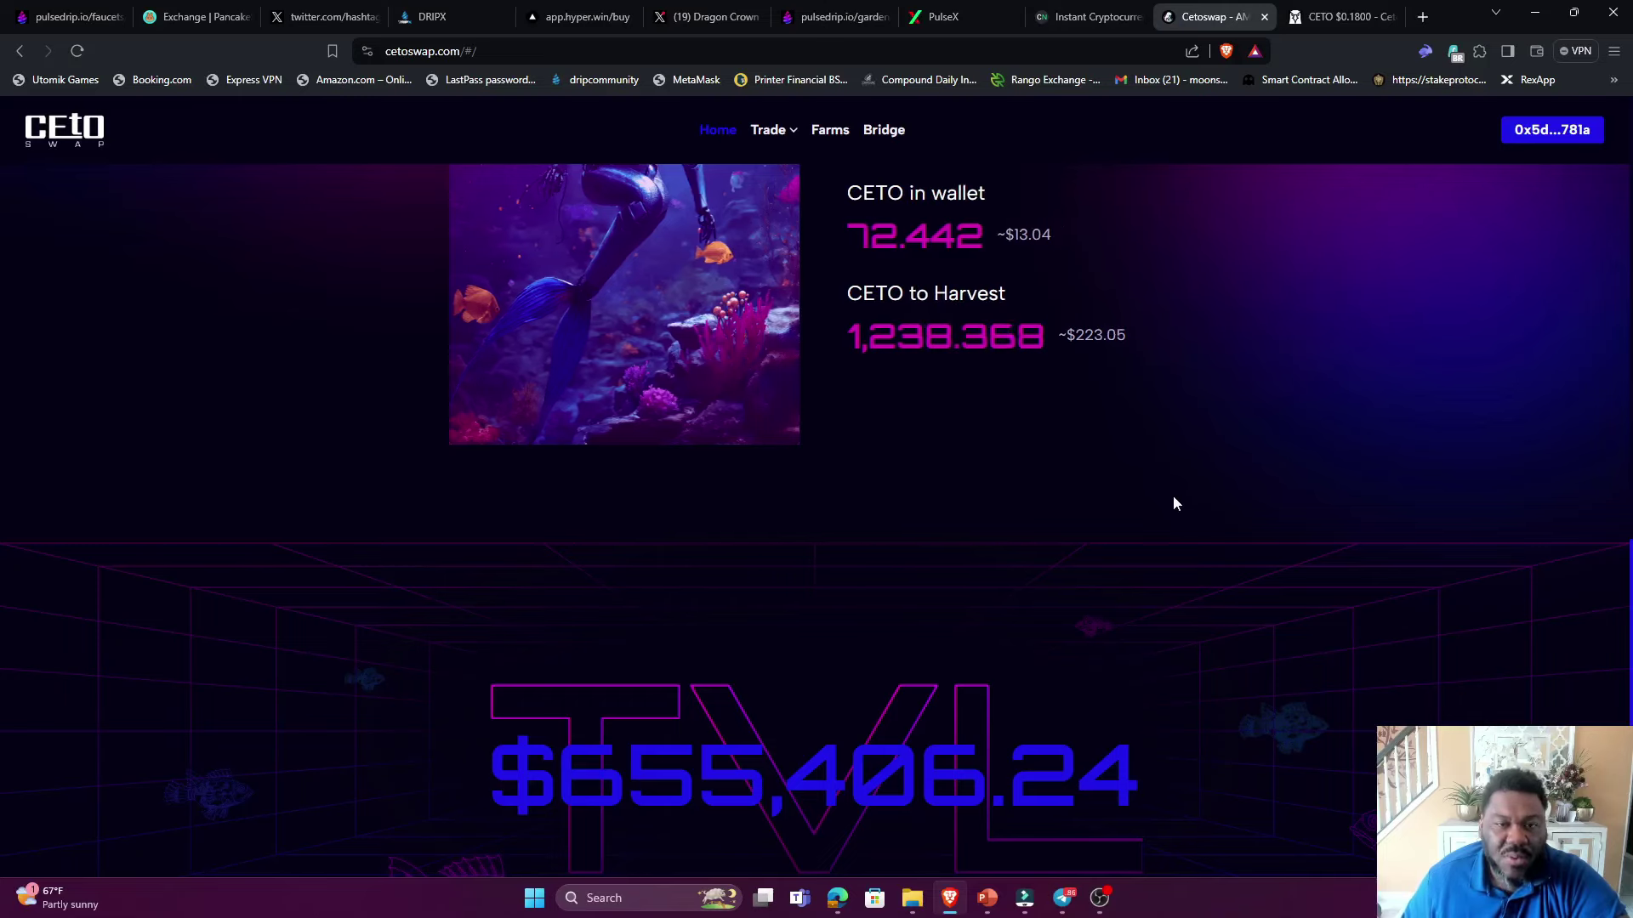
{"action": "scroll", "coordinate": [1338, 517], "scroll_direction": "up", "scroll_amount": 8}
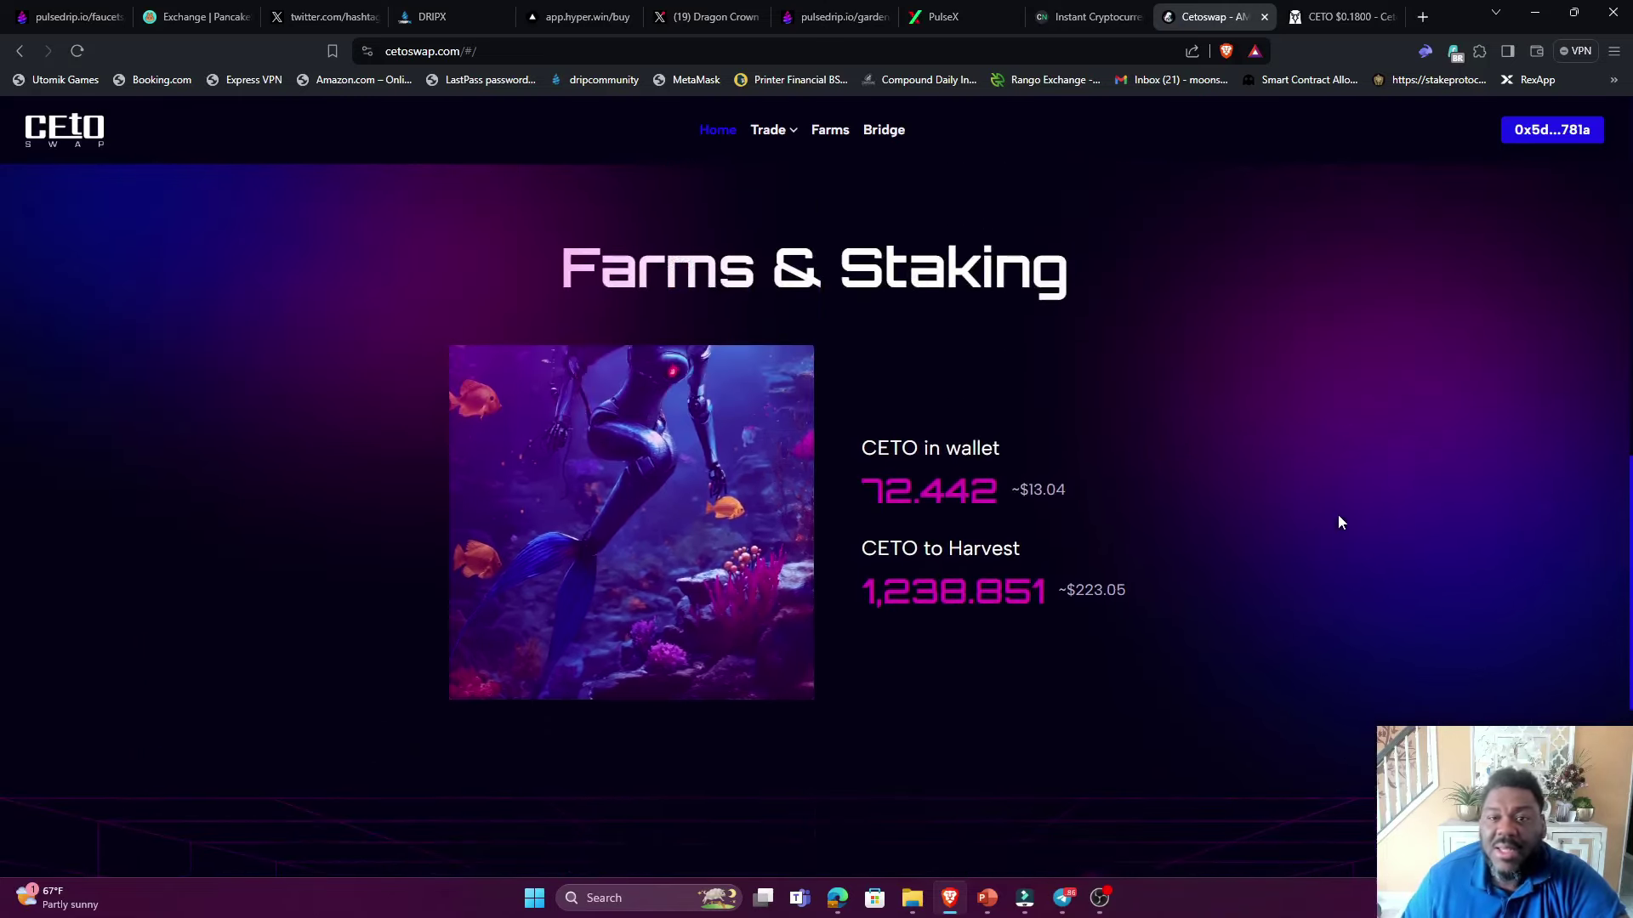